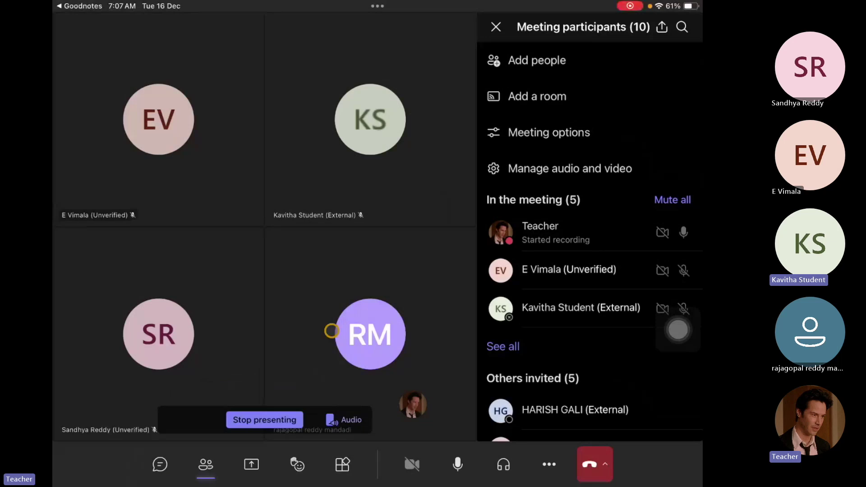
Minimize the Teams meeting and return to the iPad home screen.
{"action": "key", "text": "super+h"}
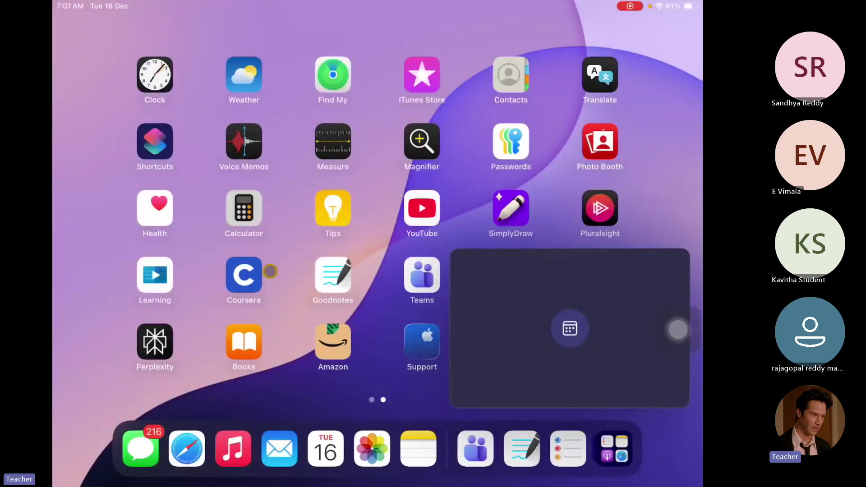
Launch Goodnotes to the blank Untitled (Draft) notebook page.
{"action": "left_click", "coordinate": [334, 275]}
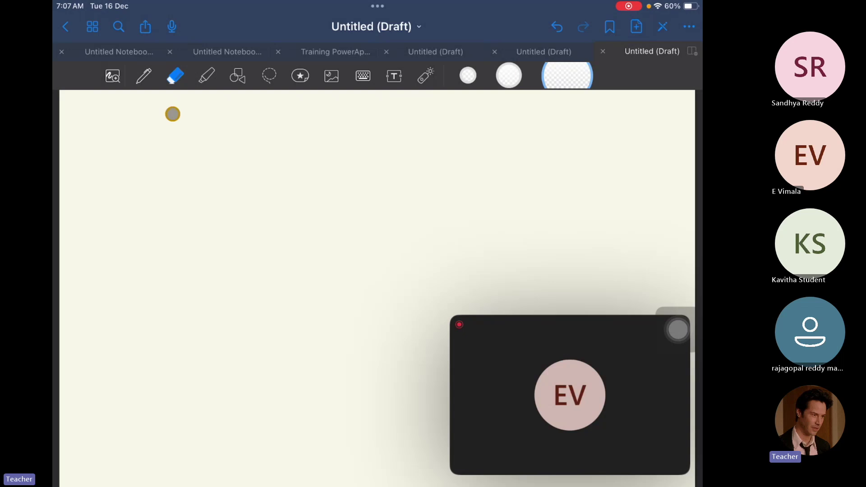
Handwrite 'P Apps — low Code' and 'P Automate — No Code', ruling a long line underneath.
{"action": "mouse_move", "coordinate": [151, 123]}
{"action": "left_mouse_down"}
{"action": "mouse_move", "coordinate": [151, 150]}
{"action": "mouse_move", "coordinate": [151, 127]}
{"action": "mouse_move", "coordinate": [173, 168]}
{"action": "mouse_move", "coordinate": [180, 141]}
{"action": "mouse_move", "coordinate": [181, 160]}
{"action": "mouse_move", "coordinate": [182, 143]}
{"action": "mouse_move", "coordinate": [192, 147]}
{"action": "left_mouse_up"}
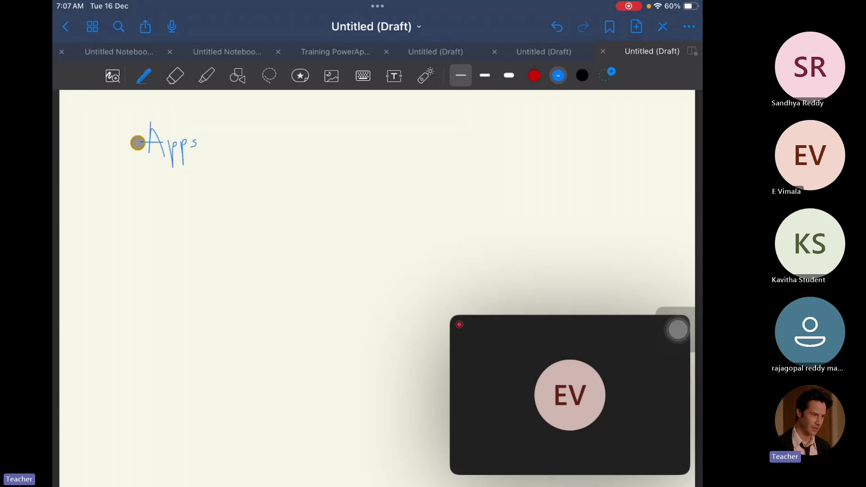
{"action": "left_click_drag", "start_coordinate": [115, 129], "coordinate": [120, 156]}
{"action": "left_click_drag", "start_coordinate": [115, 124], "coordinate": [123, 127]}
{"action": "left_click_drag", "start_coordinate": [125, 178], "coordinate": [132, 215]}
{"action": "mouse_move", "coordinate": [125, 179]}
{"action": "left_mouse_down"}
{"action": "mouse_move", "coordinate": [150, 200]}
{"action": "mouse_move", "coordinate": [178, 195]}
{"action": "mouse_move", "coordinate": [178, 180]}
{"action": "mouse_move", "coordinate": [180, 196]}
{"action": "mouse_move", "coordinate": [187, 185]}
{"action": "mouse_move", "coordinate": [226, 196]}
{"action": "mouse_move", "coordinate": [239, 184]}
{"action": "mouse_move", "coordinate": [247, 195]}
{"action": "left_mouse_up"}
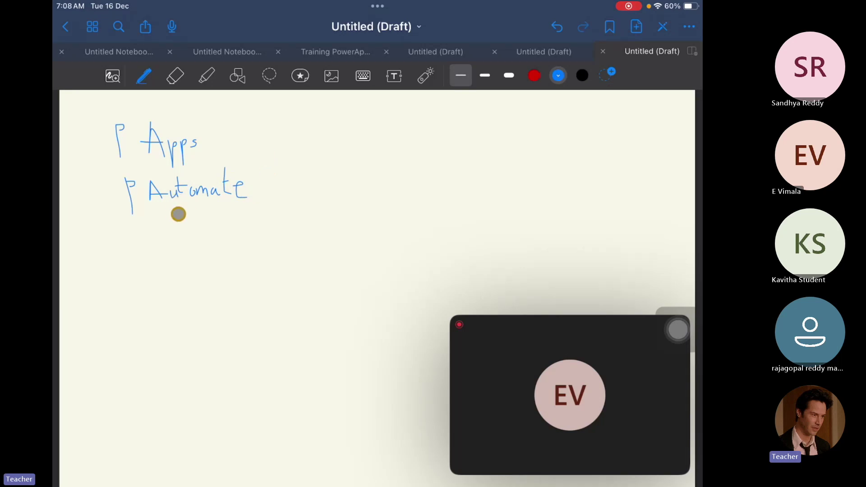
{"action": "mouse_move", "coordinate": [221, 145]}
{"action": "left_mouse_down"}
{"action": "mouse_move", "coordinate": [270, 144]}
{"action": "mouse_move", "coordinate": [284, 134]}
{"action": "mouse_move", "coordinate": [285, 152]}
{"action": "mouse_move", "coordinate": [294, 137]}
{"action": "mouse_move", "coordinate": [374, 144]}
{"action": "left_mouse_up"}
{"action": "left_click_drag", "start_coordinate": [270, 193], "coordinate": [293, 194]}
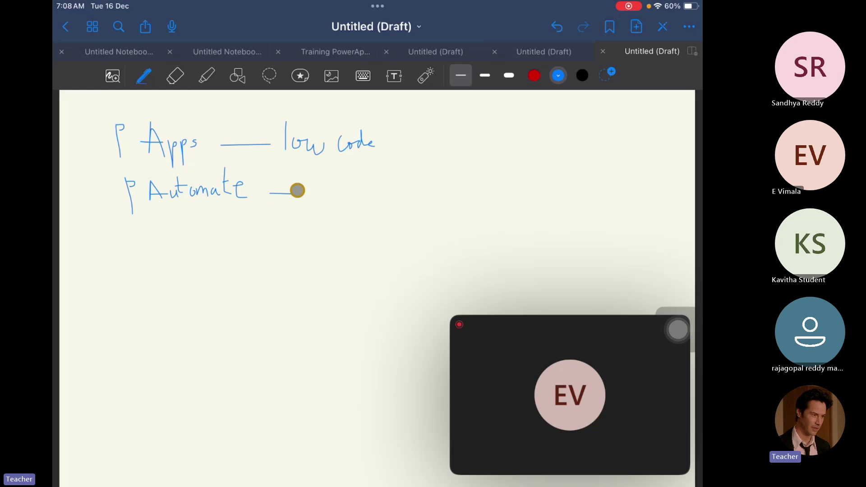
{"action": "mouse_move", "coordinate": [307, 184]}
{"action": "left_mouse_down"}
{"action": "mouse_move", "coordinate": [317, 195]}
{"action": "mouse_move", "coordinate": [321, 184]}
{"action": "mouse_move", "coordinate": [336, 194]}
{"action": "mouse_move", "coordinate": [382, 195]}
{"action": "left_mouse_up"}
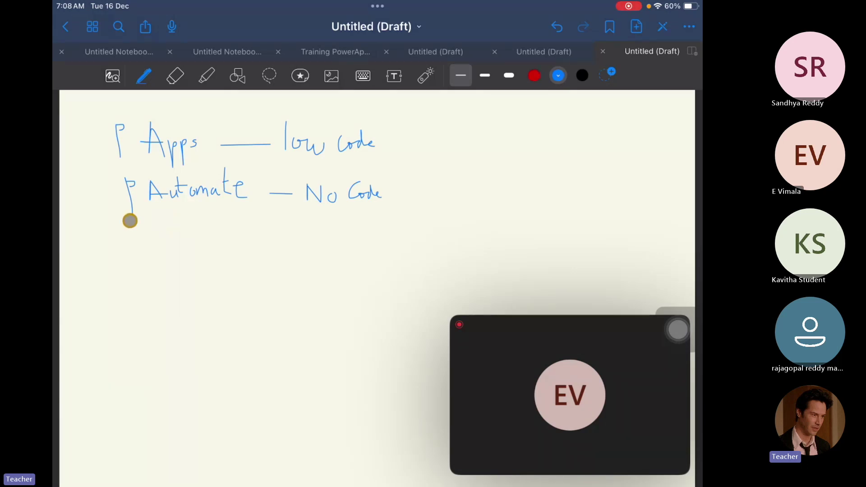
{"action": "left_click_drag", "start_coordinate": [100, 220], "coordinate": [404, 223]}
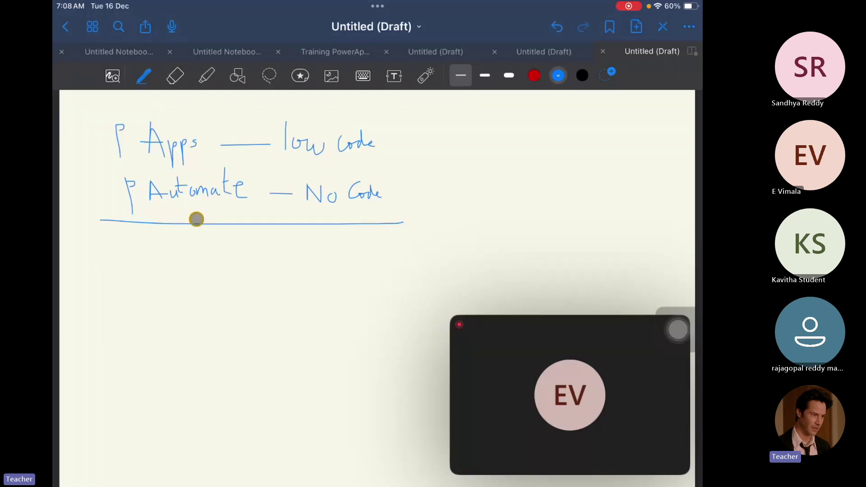
Draw an arrow down from the line into three stacked boxes joined by downward arrows.
{"action": "mouse_move", "coordinate": [202, 208]}
{"action": "left_mouse_down"}
{"action": "mouse_move", "coordinate": [203, 254]}
{"action": "mouse_move", "coordinate": [212, 244]}
{"action": "left_mouse_up"}
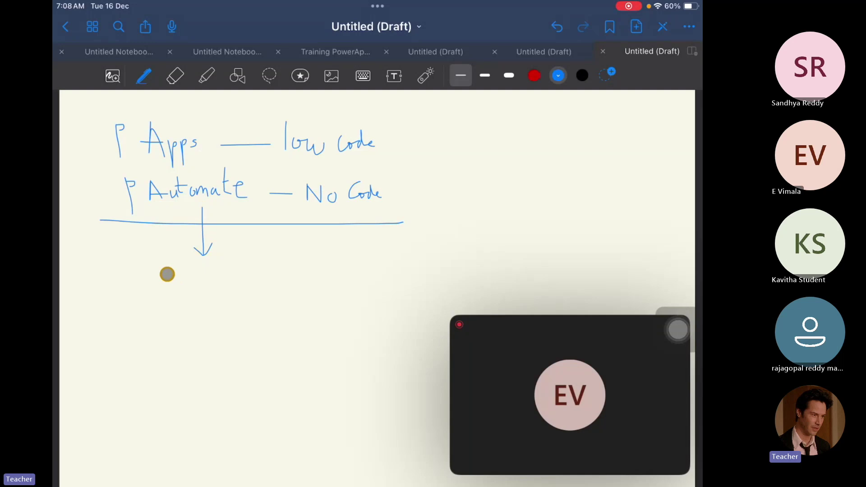
{"action": "mouse_move", "coordinate": [169, 273]}
{"action": "left_mouse_down"}
{"action": "mouse_move", "coordinate": [246, 288]}
{"action": "mouse_move", "coordinate": [169, 291]}
{"action": "mouse_move", "coordinate": [217, 312]}
{"action": "left_mouse_up"}
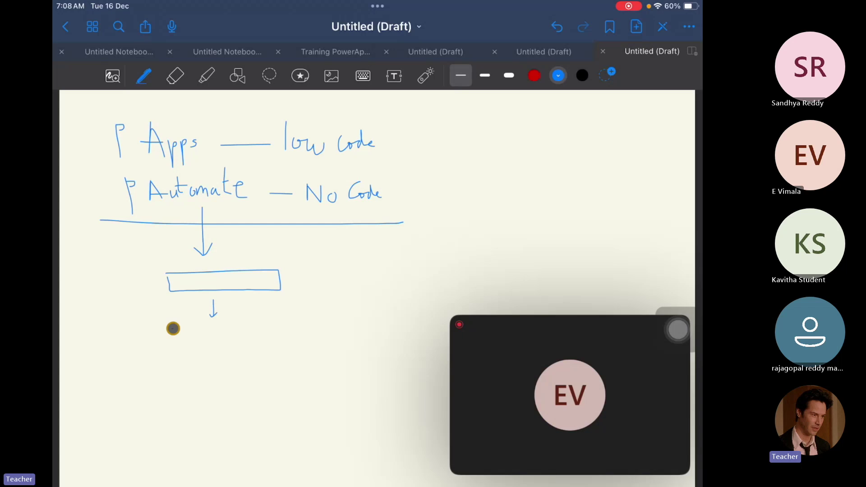
{"action": "mouse_move", "coordinate": [173, 329]}
{"action": "left_mouse_down"}
{"action": "mouse_move", "coordinate": [284, 358]}
{"action": "mouse_move", "coordinate": [179, 357]}
{"action": "left_mouse_up"}
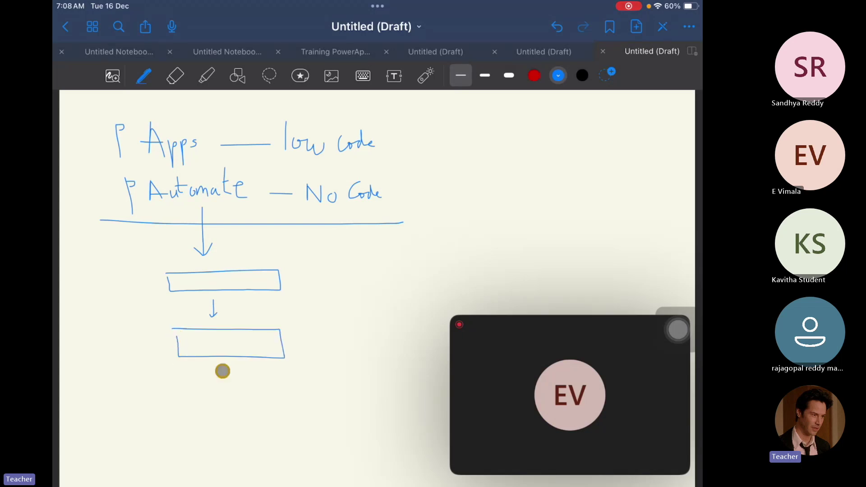
{"action": "left_click_drag", "start_coordinate": [224, 371], "coordinate": [223, 383]}
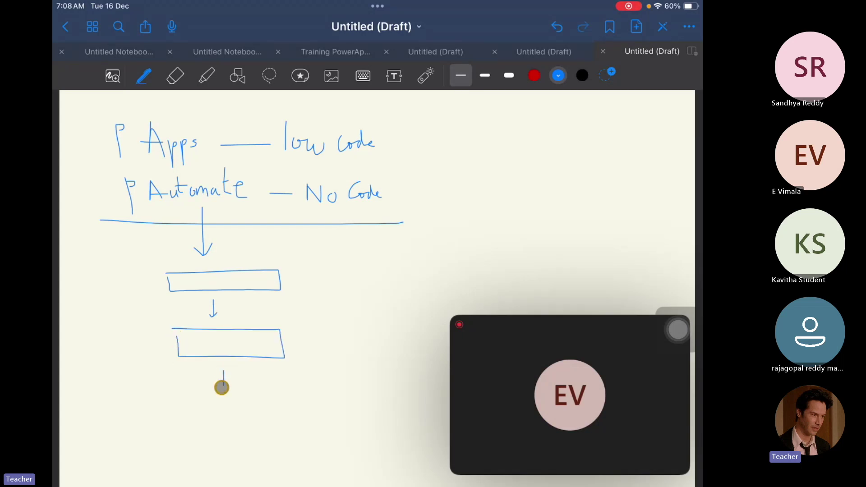
{"action": "left_click_drag", "start_coordinate": [218, 384], "coordinate": [224, 385]}
{"action": "left_click_drag", "start_coordinate": [184, 393], "coordinate": [295, 394]}
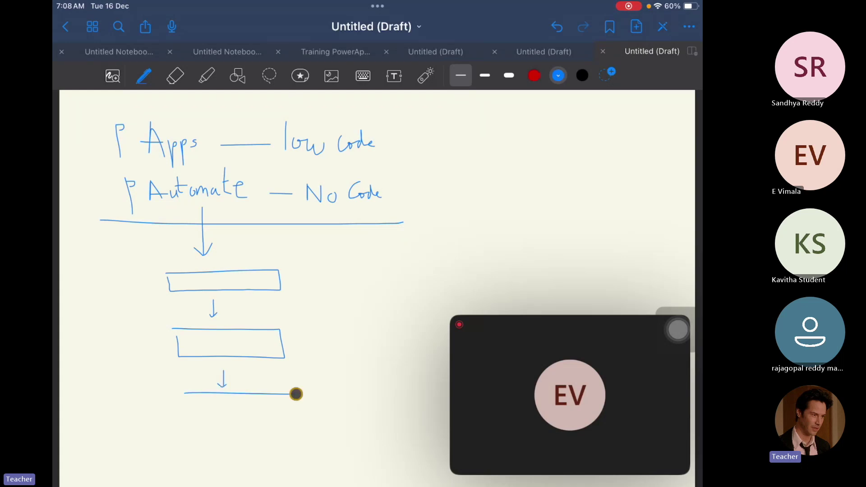
{"action": "left_click_drag", "start_coordinate": [296, 394], "coordinate": [185, 394]}
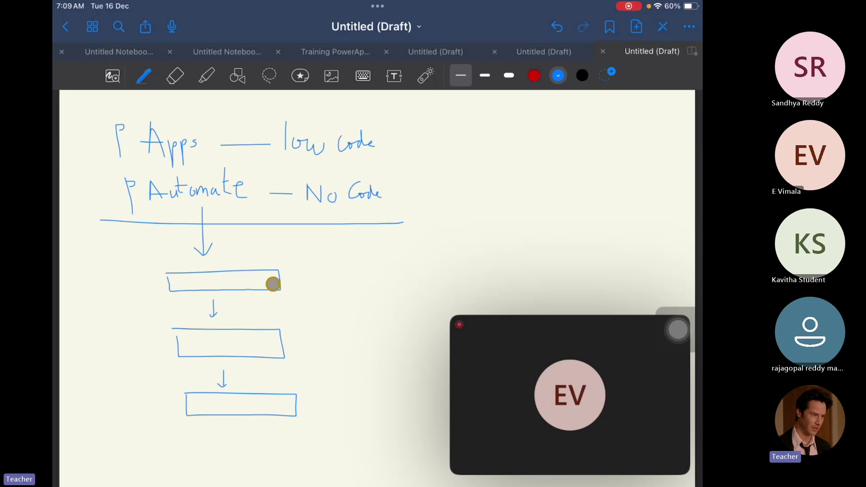
Write 'Connectors' beside the top box with an arrow down to 'Services'.
{"action": "left_click_drag", "start_coordinate": [280, 281], "coordinate": [395, 313]}
{"action": "mouse_move", "coordinate": [280, 280]}
{"action": "left_mouse_down"}
{"action": "mouse_move", "coordinate": [346, 286]}
{"action": "mouse_move", "coordinate": [410, 277]}
{"action": "mouse_move", "coordinate": [417, 286]}
{"action": "mouse_move", "coordinate": [466, 267]}
{"action": "mouse_move", "coordinate": [462, 276]}
{"action": "left_mouse_up"}
{"action": "left_click_drag", "start_coordinate": [425, 254], "coordinate": [455, 256]}
{"action": "mouse_move", "coordinate": [378, 303]}
{"action": "left_mouse_down"}
{"action": "mouse_move", "coordinate": [379, 342]}
{"action": "mouse_move", "coordinate": [391, 329]}
{"action": "left_mouse_up"}
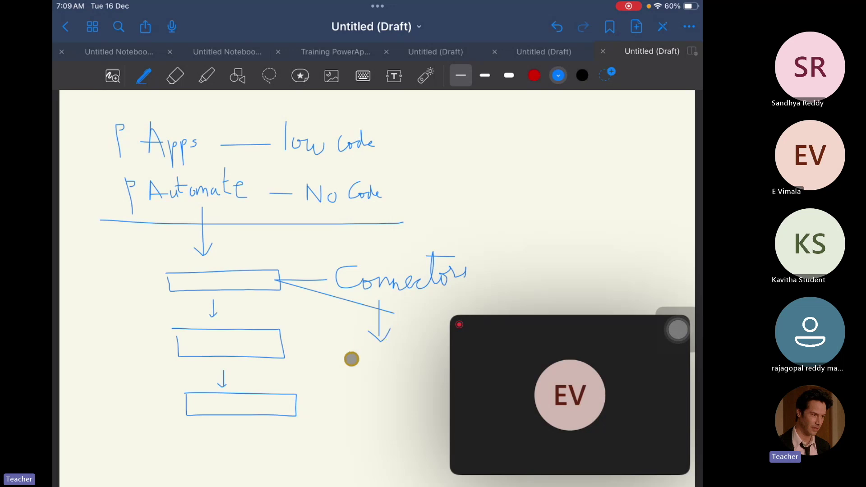
{"action": "mouse_move", "coordinate": [342, 365]}
{"action": "left_mouse_down"}
{"action": "mouse_move", "coordinate": [357, 351]}
{"action": "mouse_move", "coordinate": [364, 359]}
{"action": "mouse_move", "coordinate": [388, 352]}
{"action": "mouse_move", "coordinate": [391, 361]}
{"action": "mouse_move", "coordinate": [433, 354]}
{"action": "left_mouse_up"}
{"action": "left_click", "coordinate": [411, 336]}
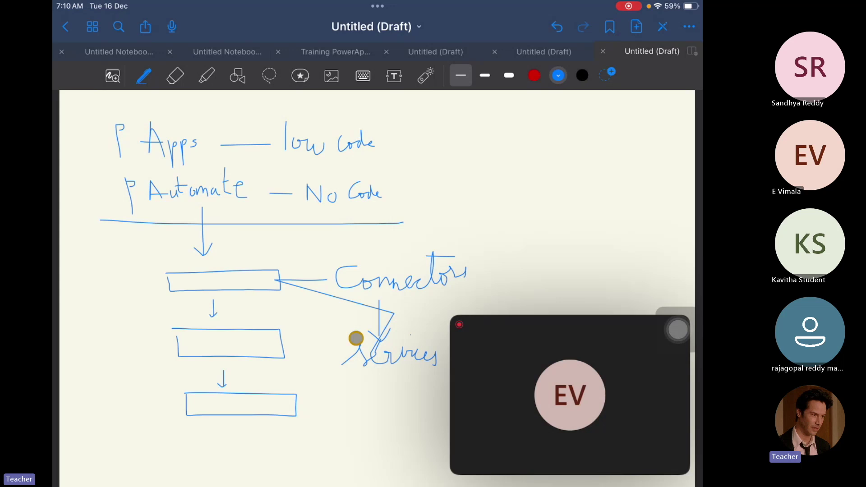
Link all three boxes to Services and label the top box 'Trigger' with a lead line.
{"action": "left_click_drag", "start_coordinate": [254, 280], "coordinate": [357, 345]}
{"action": "left_click_drag", "start_coordinate": [255, 341], "coordinate": [343, 356]}
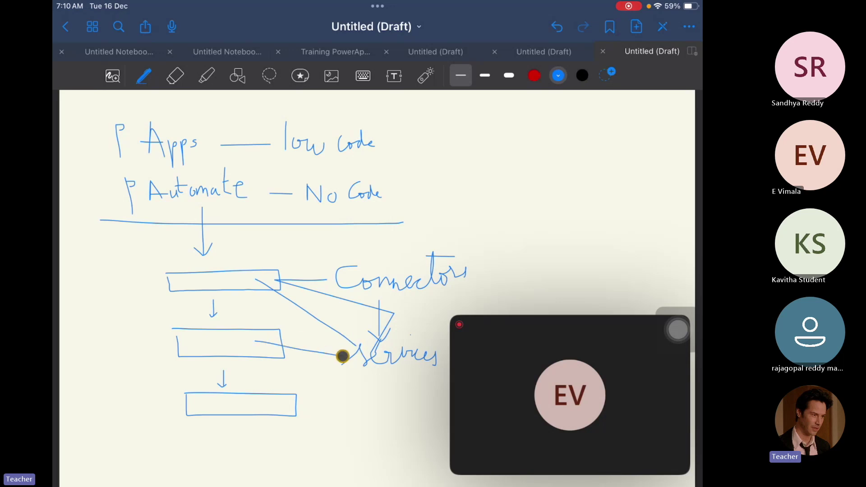
{"action": "left_click_drag", "start_coordinate": [269, 409], "coordinate": [369, 358]}
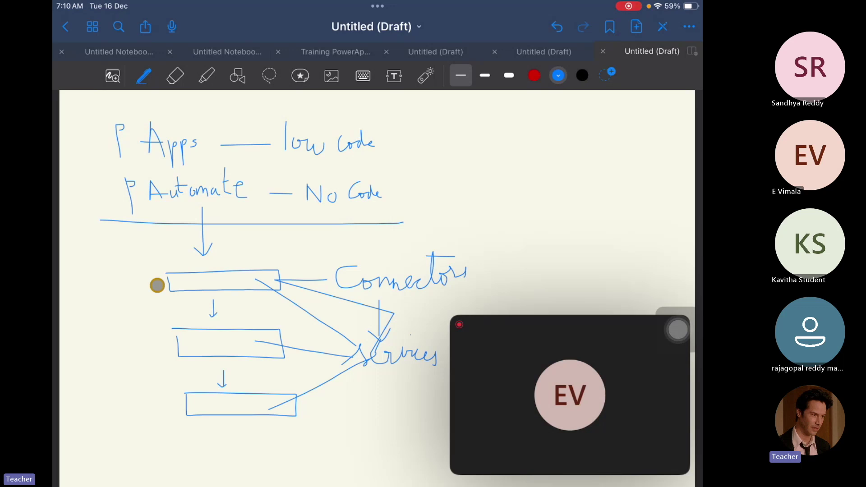
{"action": "left_click_drag", "start_coordinate": [175, 282], "coordinate": [117, 273]}
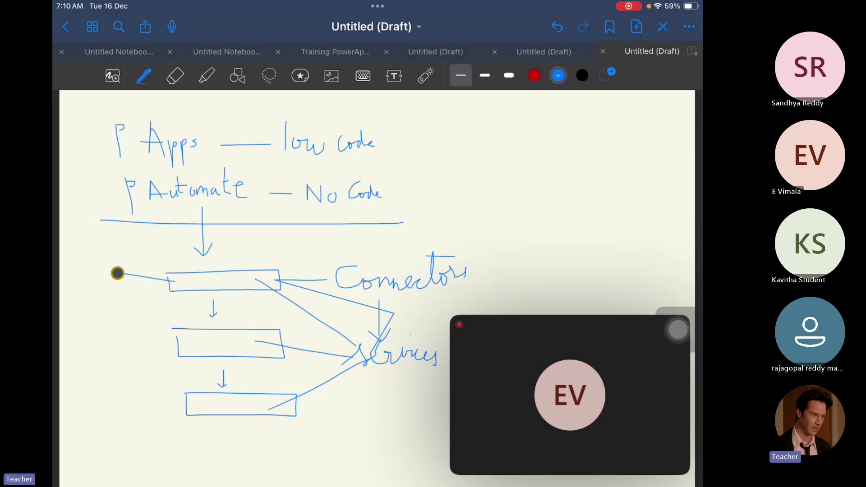
{"action": "mouse_move", "coordinate": [110, 235]}
{"action": "left_mouse_down"}
{"action": "mouse_move", "coordinate": [110, 251]}
{"action": "mouse_move", "coordinate": [120, 236]}
{"action": "mouse_move", "coordinate": [121, 250]}
{"action": "mouse_move", "coordinate": [145, 254]}
{"action": "mouse_move", "coordinate": [144, 265]}
{"action": "mouse_move", "coordinate": [161, 250]}
{"action": "mouse_move", "coordinate": [162, 273]}
{"action": "mouse_move", "coordinate": [187, 250]}
{"action": "mouse_move", "coordinate": [208, 257]}
{"action": "left_mouse_up"}
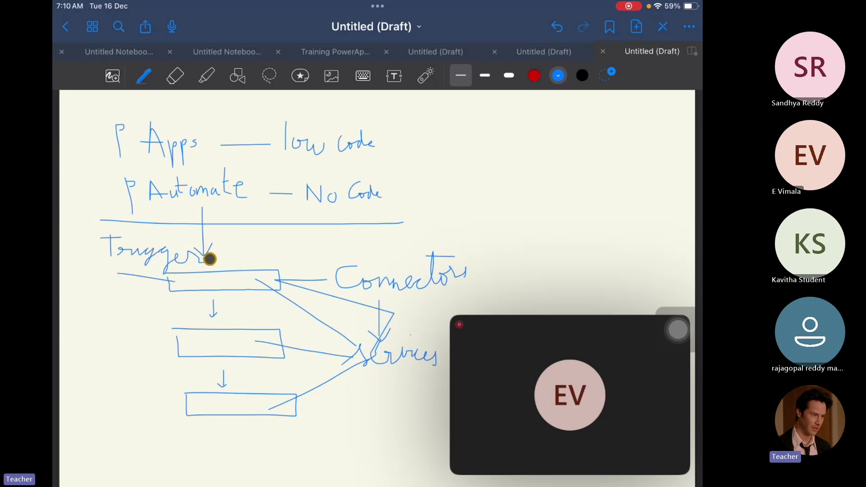
Label the lower boxes 'Actions' with lead lines and sketch three small boxes top-right.
{"action": "left_click", "coordinate": [135, 240]}
{"action": "mouse_move", "coordinate": [175, 338]}
{"action": "left_mouse_down"}
{"action": "mouse_move", "coordinate": [135, 336]}
{"action": "mouse_move", "coordinate": [120, 367]}
{"action": "mouse_move", "coordinate": [144, 364]}
{"action": "left_mouse_up"}
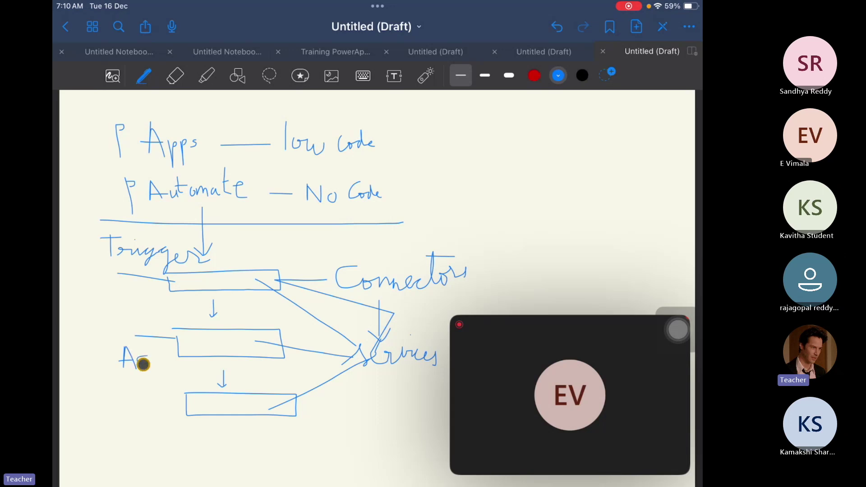
{"action": "mouse_move", "coordinate": [187, 402]}
{"action": "left_mouse_down"}
{"action": "mouse_move", "coordinate": [120, 392]}
{"action": "mouse_move", "coordinate": [134, 412]}
{"action": "mouse_move", "coordinate": [126, 405]}
{"action": "mouse_move", "coordinate": [146, 403]}
{"action": "left_mouse_up"}
{"action": "mouse_move", "coordinate": [143, 362]}
{"action": "left_mouse_down"}
{"action": "mouse_move", "coordinate": [155, 396]}
{"action": "mouse_move", "coordinate": [147, 389]}
{"action": "mouse_move", "coordinate": [157, 385]}
{"action": "mouse_move", "coordinate": [160, 396]}
{"action": "mouse_move", "coordinate": [159, 381]}
{"action": "mouse_move", "coordinate": [192, 379]}
{"action": "left_mouse_up"}
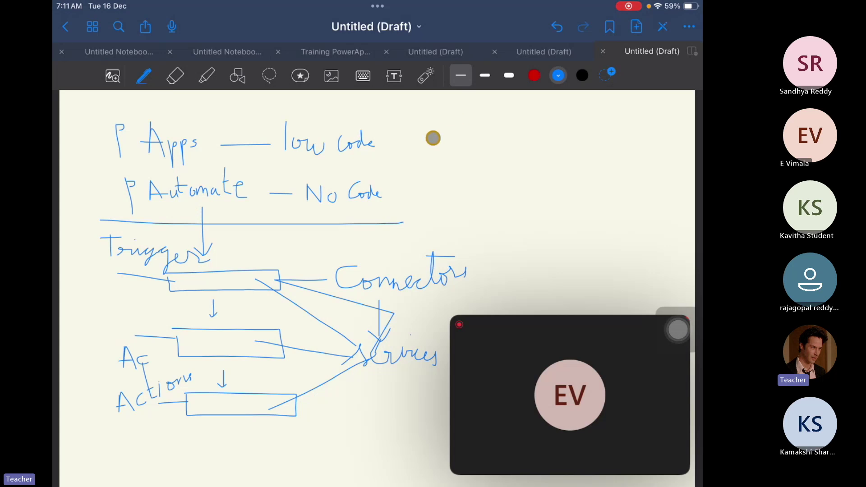
{"action": "mouse_move", "coordinate": [573, 107]}
{"action": "left_mouse_down"}
{"action": "mouse_move", "coordinate": [645, 107]}
{"action": "mouse_move", "coordinate": [612, 116]}
{"action": "mouse_move", "coordinate": [577, 108]}
{"action": "mouse_move", "coordinate": [652, 136]}
{"action": "mouse_move", "coordinate": [648, 150]}
{"action": "mouse_move", "coordinate": [586, 141]}
{"action": "left_mouse_up"}
{"action": "mouse_move", "coordinate": [596, 173]}
{"action": "left_mouse_down"}
{"action": "mouse_move", "coordinate": [603, 188]}
{"action": "mouse_move", "coordinate": [594, 173]}
{"action": "left_mouse_up"}
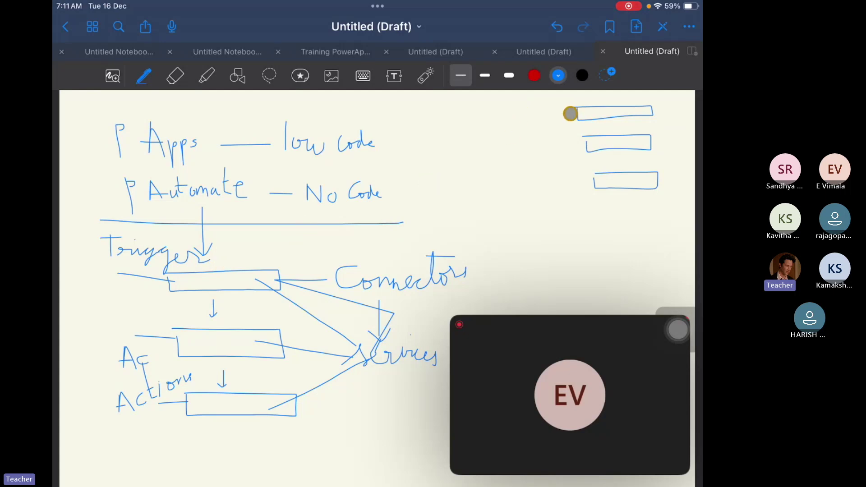
Draw an arrow into the top-right box, then add a blank page with the current template.
{"action": "mouse_move", "coordinate": [519, 116]}
{"action": "left_mouse_down"}
{"action": "mouse_move", "coordinate": [582, 117]}
{"action": "mouse_move", "coordinate": [571, 125]}
{"action": "left_mouse_up"}
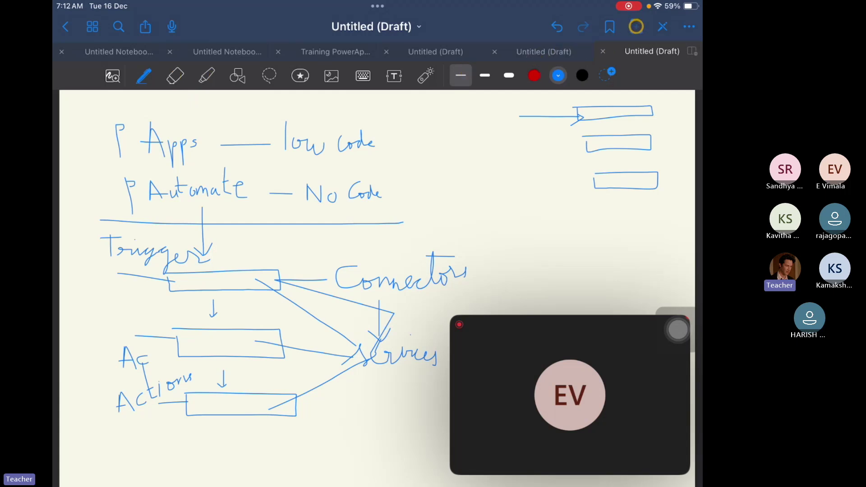
{"action": "left_click", "coordinate": [636, 26]}
{"action": "left_click", "coordinate": [514, 163]}
{"action": "left_click", "coordinate": [636, 25]}
{"action": "left_click", "coordinate": [515, 152]}
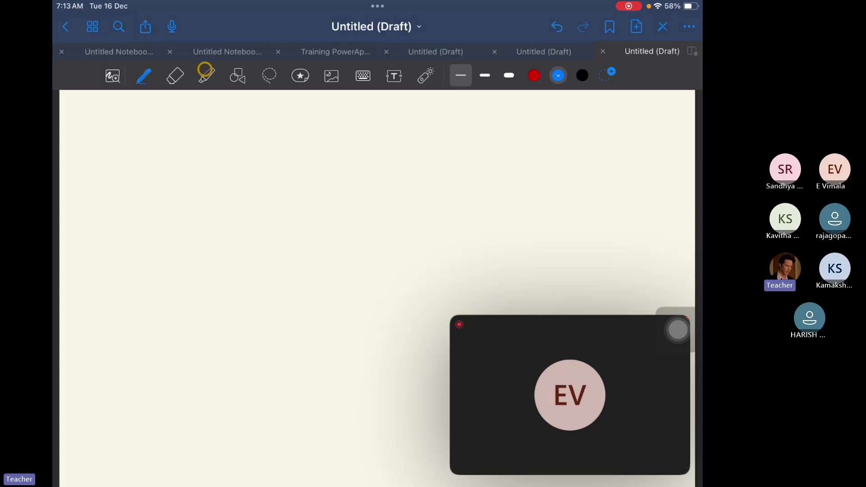
Handwrite the heading 'Variables' at the top centre and underline it.
{"action": "mouse_move", "coordinate": [258, 102]}
{"action": "left_mouse_down"}
{"action": "mouse_move", "coordinate": [268, 140]}
{"action": "mouse_move", "coordinate": [280, 107]}
{"action": "left_mouse_up"}
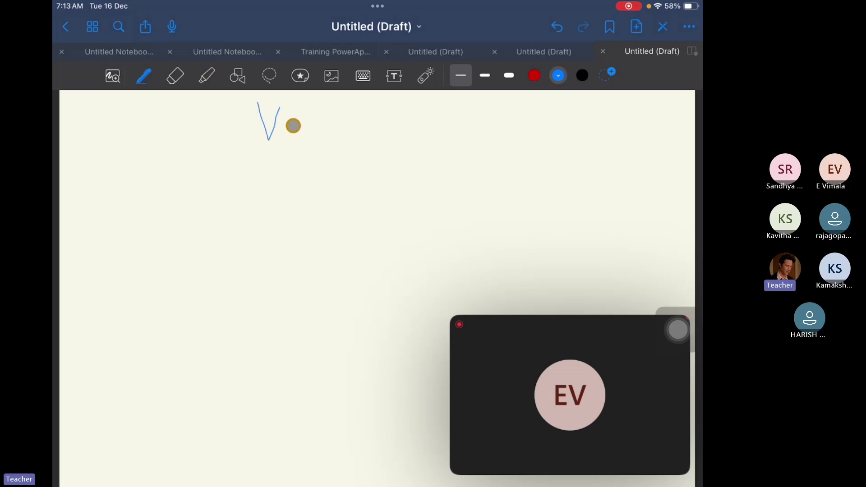
{"action": "mouse_move", "coordinate": [294, 131]}
{"action": "left_mouse_down"}
{"action": "mouse_move", "coordinate": [311, 126]}
{"action": "mouse_move", "coordinate": [311, 137]}
{"action": "left_mouse_up"}
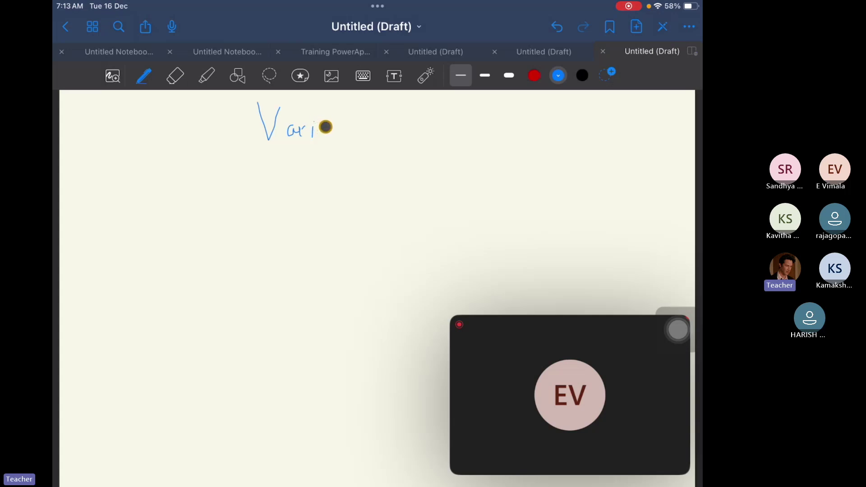
{"action": "left_click", "coordinate": [325, 126]}
{"action": "left_click", "coordinate": [329, 126]}
{"action": "mouse_move", "coordinate": [327, 128]}
{"action": "left_mouse_down"}
{"action": "mouse_move", "coordinate": [325, 137]}
{"action": "mouse_move", "coordinate": [338, 118]}
{"action": "mouse_move", "coordinate": [346, 122]}
{"action": "mouse_move", "coordinate": [339, 133]}
{"action": "left_mouse_up"}
{"action": "mouse_move", "coordinate": [356, 105]}
{"action": "left_mouse_down"}
{"action": "mouse_move", "coordinate": [356, 131]}
{"action": "mouse_move", "coordinate": [387, 131]}
{"action": "mouse_move", "coordinate": [378, 135]}
{"action": "left_mouse_up"}
{"action": "left_click_drag", "start_coordinate": [244, 148], "coordinate": [427, 151]}
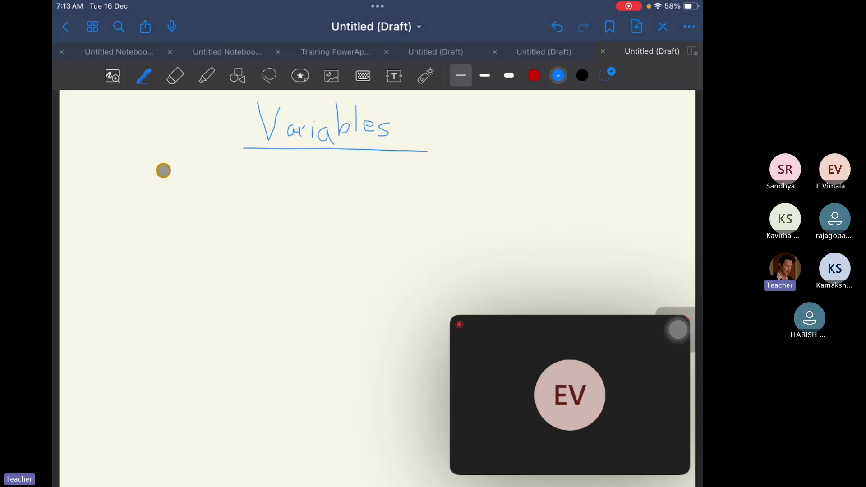
Write 'Var a = 100' and 'Var b = 200' beneath the heading, with a stroke toward a.
{"action": "mouse_move", "coordinate": [163, 169]}
{"action": "left_mouse_down"}
{"action": "mouse_move", "coordinate": [187, 165]}
{"action": "mouse_move", "coordinate": [205, 192]}
{"action": "mouse_move", "coordinate": [227, 175]}
{"action": "mouse_move", "coordinate": [261, 190]}
{"action": "left_mouse_up"}
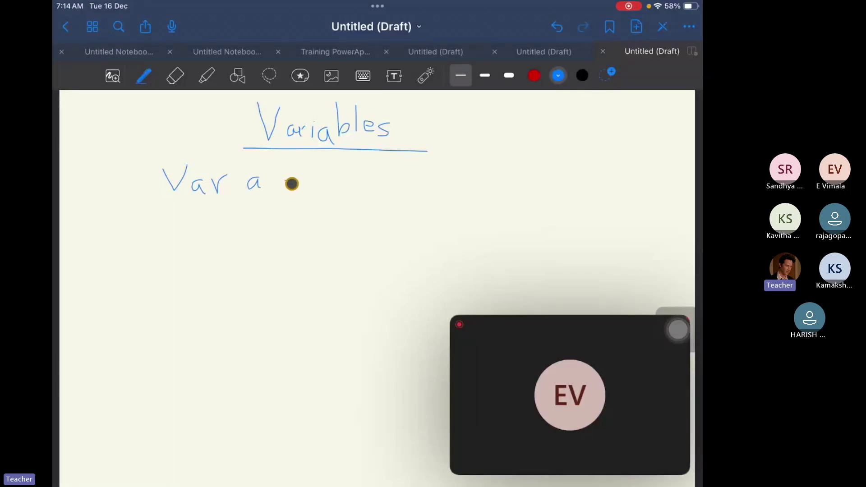
{"action": "left_click_drag", "start_coordinate": [285, 180], "coordinate": [293, 179]}
{"action": "mouse_move", "coordinate": [285, 185]}
{"action": "left_mouse_down"}
{"action": "mouse_move", "coordinate": [318, 192]}
{"action": "mouse_move", "coordinate": [369, 181]}
{"action": "mouse_move", "coordinate": [363, 176]}
{"action": "left_mouse_up"}
{"action": "mouse_move", "coordinate": [166, 210]}
{"action": "left_mouse_down"}
{"action": "mouse_move", "coordinate": [186, 226]}
{"action": "mouse_move", "coordinate": [188, 209]}
{"action": "mouse_move", "coordinate": [200, 232]}
{"action": "mouse_move", "coordinate": [224, 219]}
{"action": "mouse_move", "coordinate": [263, 234]}
{"action": "mouse_move", "coordinate": [310, 229]}
{"action": "mouse_move", "coordinate": [333, 212]}
{"action": "mouse_move", "coordinate": [354, 234]}
{"action": "left_mouse_up"}
{"action": "mouse_move", "coordinate": [364, 215]}
{"action": "left_mouse_down"}
{"action": "mouse_move", "coordinate": [360, 228]}
{"action": "mouse_move", "coordinate": [363, 215]}
{"action": "mouse_move", "coordinate": [375, 227]}
{"action": "mouse_move", "coordinate": [377, 215]}
{"action": "left_mouse_up"}
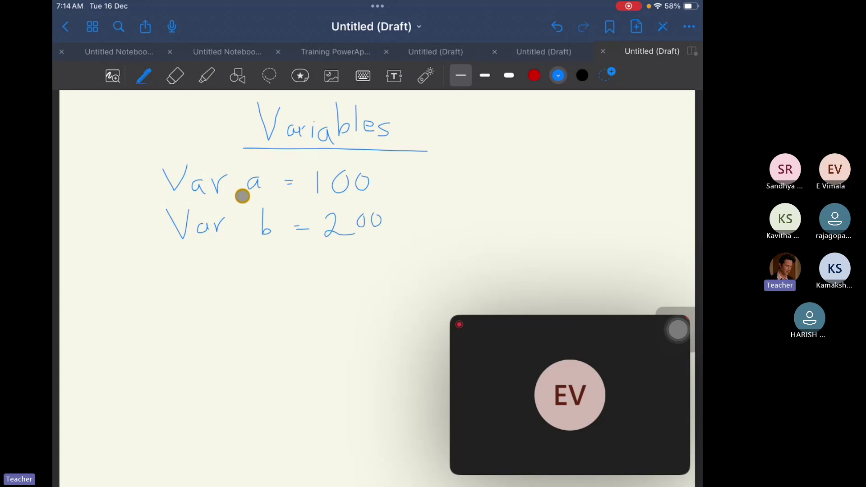
{"action": "left_click_drag", "start_coordinate": [254, 171], "coordinate": [217, 140]}
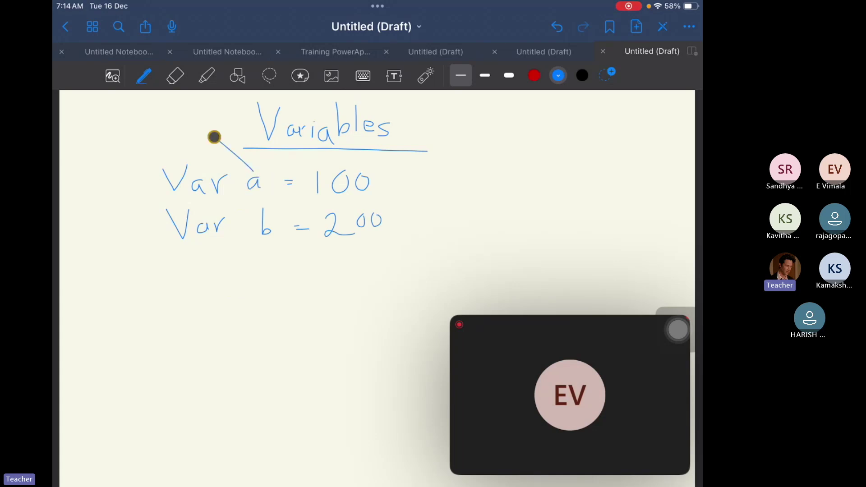
Draw a line from 100, write 'C = a + b' and 'C = 300', and start an 'Int' label.
{"action": "left_click_drag", "start_coordinate": [387, 182], "coordinate": [435, 171]}
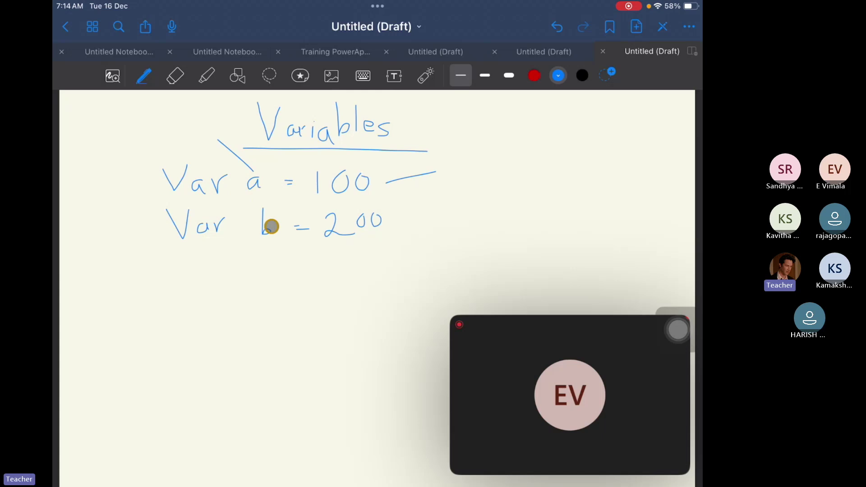
{"action": "mouse_move", "coordinate": [188, 294]}
{"action": "left_mouse_down"}
{"action": "mouse_move", "coordinate": [190, 316]}
{"action": "mouse_move", "coordinate": [224, 303]}
{"action": "left_mouse_up"}
{"action": "mouse_move", "coordinate": [211, 309]}
{"action": "left_mouse_down"}
{"action": "mouse_move", "coordinate": [244, 300]}
{"action": "mouse_move", "coordinate": [276, 313]}
{"action": "mouse_move", "coordinate": [303, 302]}
{"action": "mouse_move", "coordinate": [295, 313]}
{"action": "left_mouse_up"}
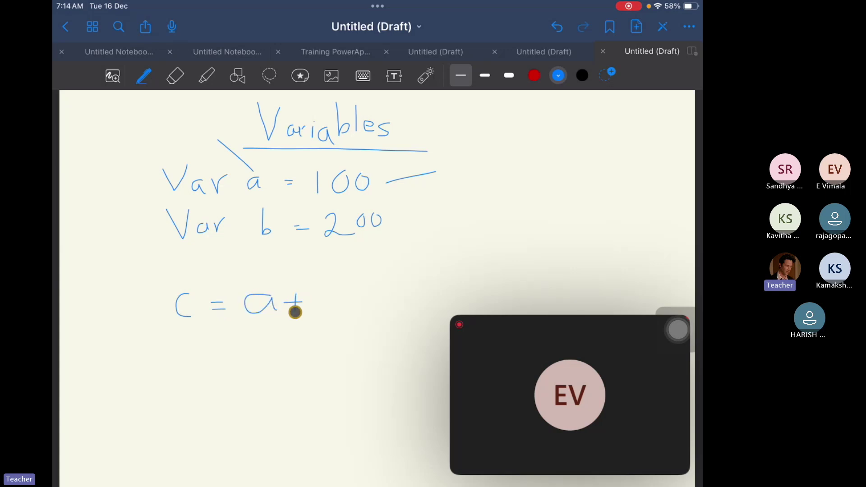
{"action": "left_click_drag", "start_coordinate": [313, 280], "coordinate": [316, 313]}
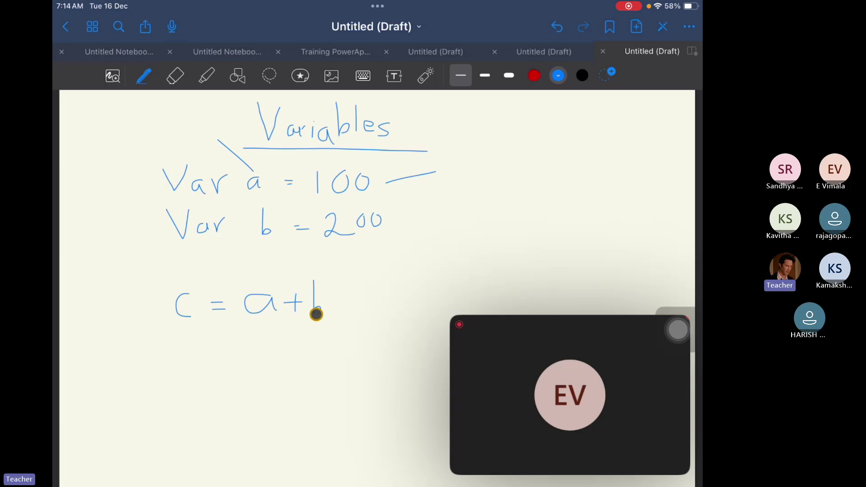
{"action": "mouse_move", "coordinate": [189, 337]}
{"action": "left_mouse_down"}
{"action": "mouse_move", "coordinate": [171, 346]}
{"action": "mouse_move", "coordinate": [194, 363]}
{"action": "mouse_move", "coordinate": [224, 346]}
{"action": "left_mouse_up"}
{"action": "left_click_drag", "start_coordinate": [219, 352], "coordinate": [224, 352]}
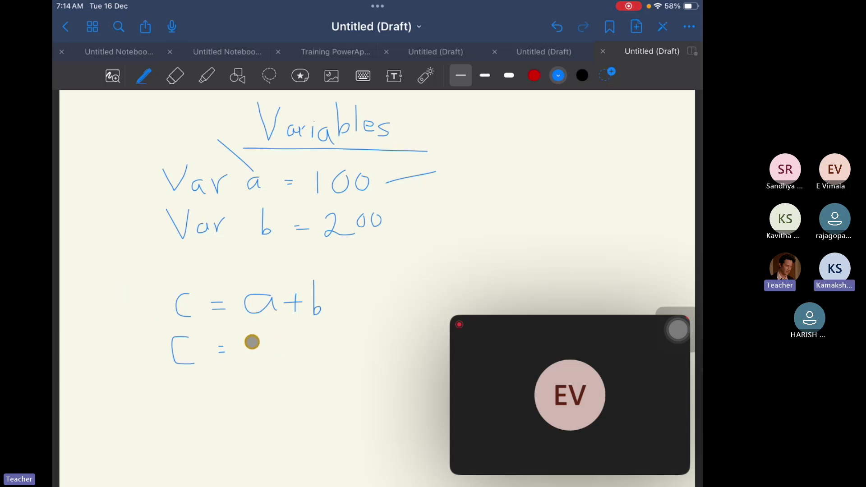
{"action": "mouse_move", "coordinate": [253, 338]}
{"action": "left_mouse_down"}
{"action": "mouse_move", "coordinate": [254, 358]}
{"action": "mouse_move", "coordinate": [295, 342]}
{"action": "mouse_move", "coordinate": [318, 357]}
{"action": "mouse_move", "coordinate": [312, 346]}
{"action": "mouse_move", "coordinate": [372, 340]}
{"action": "left_mouse_up"}
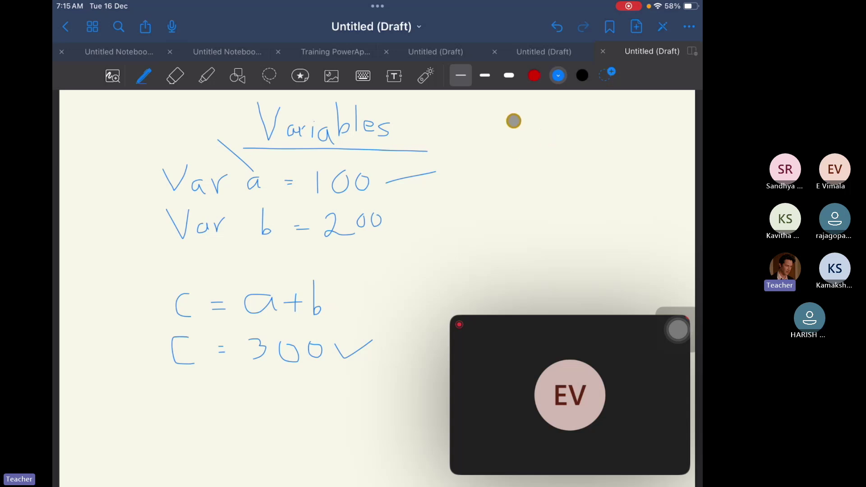
{"action": "mouse_move", "coordinate": [504, 115]}
{"action": "left_mouse_down"}
{"action": "mouse_move", "coordinate": [504, 134]}
{"action": "mouse_move", "coordinate": [517, 134]}
{"action": "mouse_move", "coordinate": [520, 116]}
{"action": "mouse_move", "coordinate": [534, 131]}
{"action": "mouse_move", "coordinate": [549, 117]}
{"action": "left_mouse_up"}
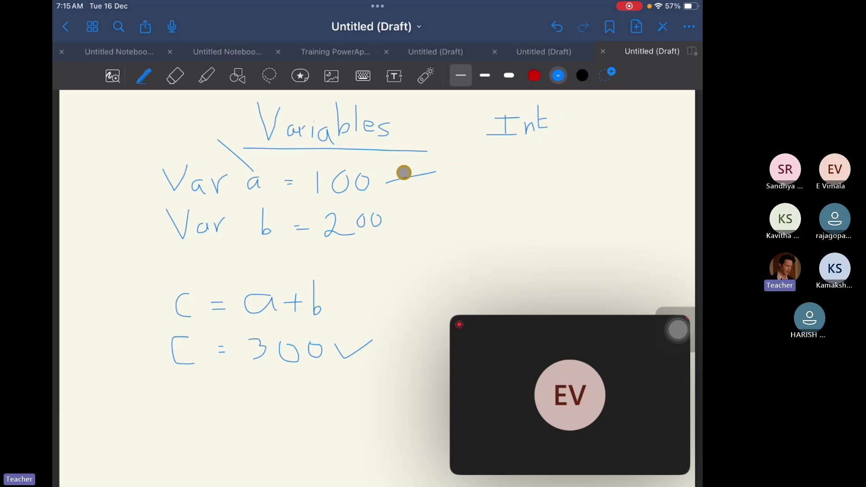
Link 100 to the Int label and write 'numbers' and 'Float' beside it.
{"action": "left_click_drag", "start_coordinate": [500, 154], "coordinate": [434, 170]}
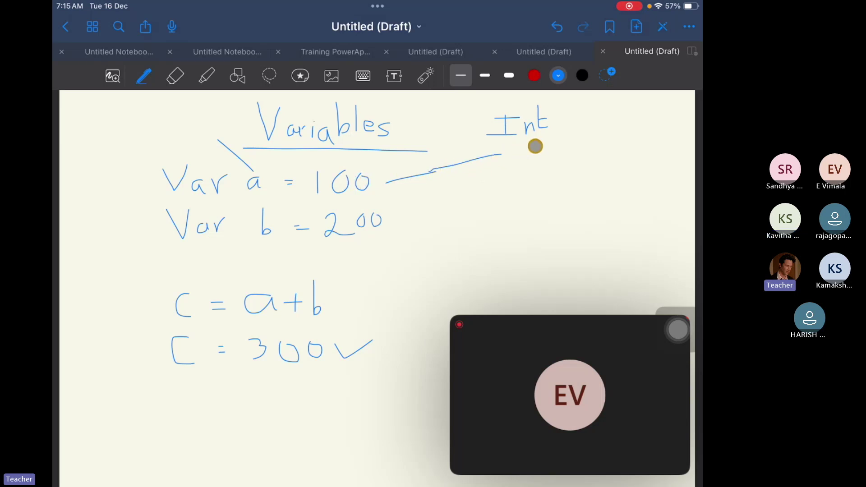
{"action": "mouse_move", "coordinate": [536, 146]}
{"action": "left_mouse_down"}
{"action": "mouse_move", "coordinate": [546, 162]}
{"action": "mouse_move", "coordinate": [551, 149]}
{"action": "mouse_move", "coordinate": [582, 155]}
{"action": "left_mouse_up"}
{"action": "mouse_move", "coordinate": [589, 120]}
{"action": "left_mouse_down"}
{"action": "mouse_move", "coordinate": [593, 139]}
{"action": "mouse_move", "coordinate": [611, 147]}
{"action": "mouse_move", "coordinate": [626, 133]}
{"action": "mouse_move", "coordinate": [650, 156]}
{"action": "left_mouse_up"}
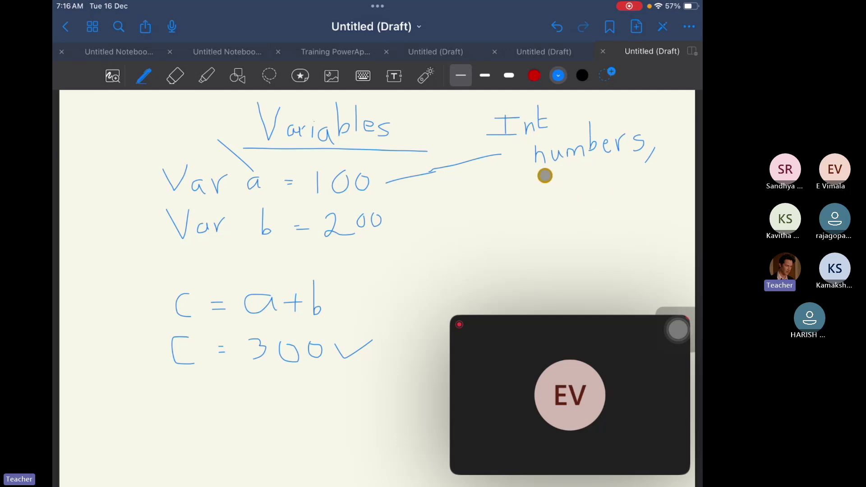
{"action": "mouse_move", "coordinate": [547, 174]}
{"action": "left_mouse_down"}
{"action": "mouse_move", "coordinate": [542, 192]}
{"action": "mouse_move", "coordinate": [561, 194]}
{"action": "mouse_move", "coordinate": [603, 165]}
{"action": "mouse_move", "coordinate": [610, 181]}
{"action": "mouse_move", "coordinate": [609, 170]}
{"action": "mouse_move", "coordinate": [619, 170]}
{"action": "left_mouse_up"}
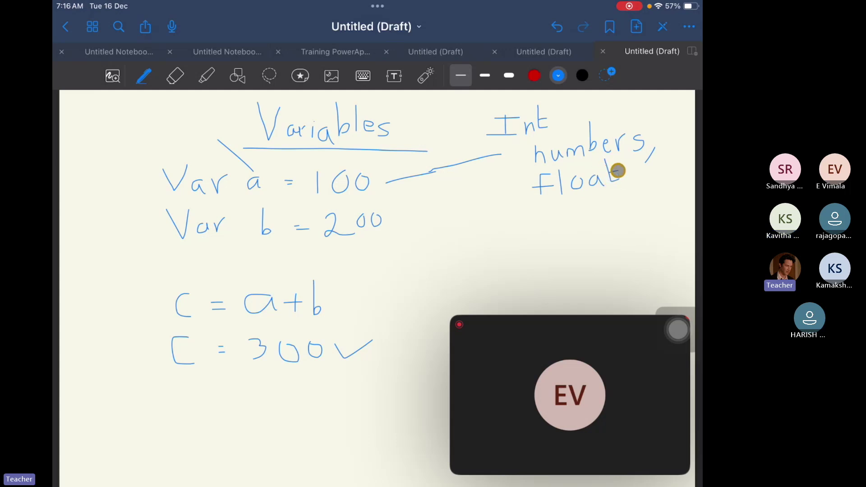
Write the Float example 3.4 with arrows, then begin the Strings label below.
{"action": "mouse_move", "coordinate": [419, 192]}
{"action": "left_mouse_down"}
{"action": "mouse_move", "coordinate": [429, 197]}
{"action": "mouse_move", "coordinate": [424, 207]}
{"action": "left_mouse_up"}
{"action": "left_click", "coordinate": [444, 201]}
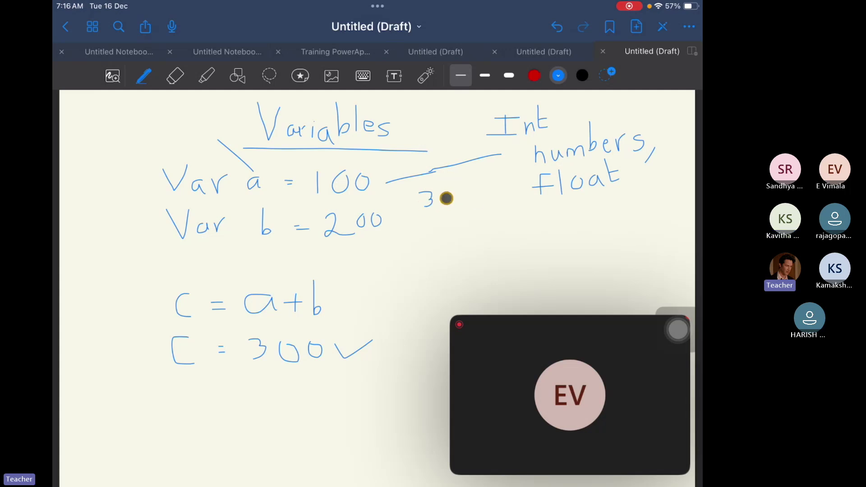
{"action": "mouse_move", "coordinate": [461, 188]}
{"action": "left_mouse_down"}
{"action": "mouse_move", "coordinate": [478, 198]}
{"action": "mouse_move", "coordinate": [468, 209]}
{"action": "left_mouse_up"}
{"action": "mouse_move", "coordinate": [519, 191]}
{"action": "left_mouse_down"}
{"action": "mouse_move", "coordinate": [469, 193]}
{"action": "mouse_move", "coordinate": [478, 198]}
{"action": "left_mouse_up"}
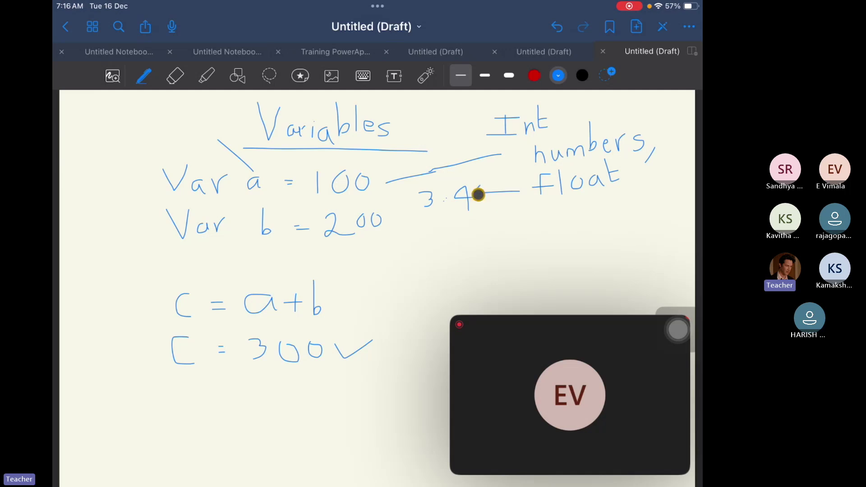
{"action": "left_click", "coordinate": [445, 199]}
{"action": "left_click_drag", "start_coordinate": [445, 209], "coordinate": [450, 234]}
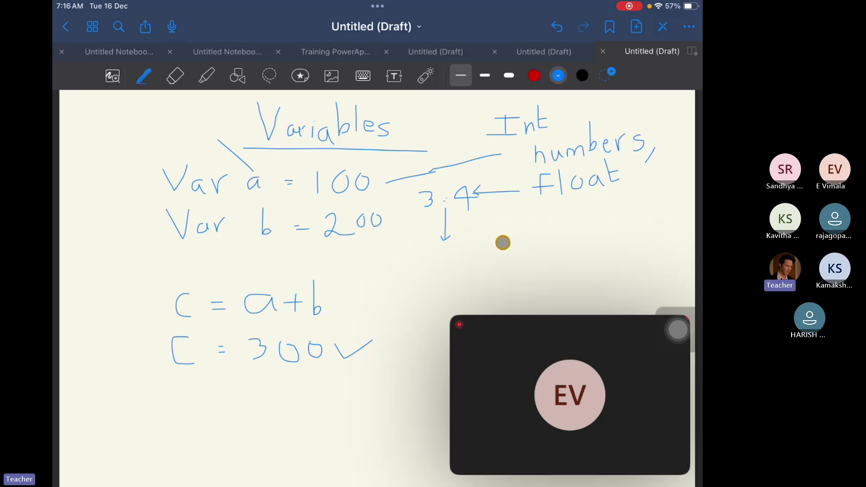
{"action": "mouse_move", "coordinate": [511, 226]}
{"action": "left_mouse_down"}
{"action": "mouse_move", "coordinate": [514, 246]}
{"action": "mouse_move", "coordinate": [498, 243]}
{"action": "mouse_move", "coordinate": [531, 241]}
{"action": "mouse_move", "coordinate": [549, 223]}
{"action": "mouse_move", "coordinate": [605, 230]}
{"action": "left_mouse_up"}
Underline the Strings heading and write an example name beneath it.
{"action": "left_click", "coordinate": [553, 216]}
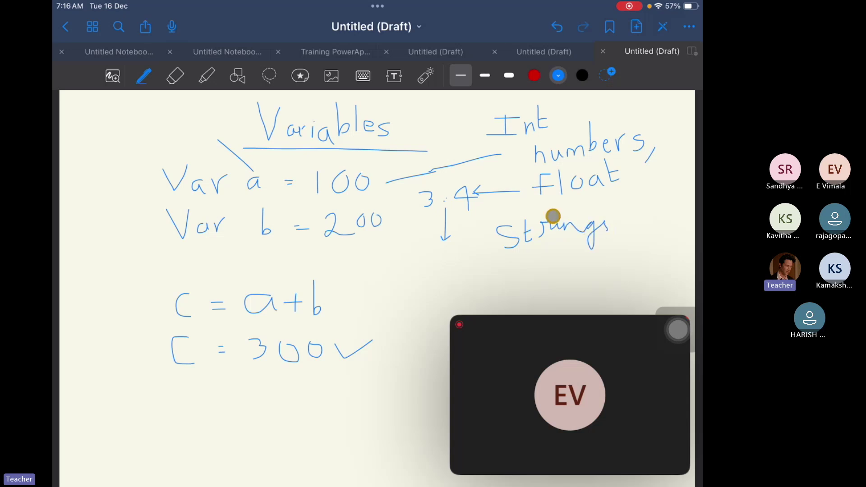
{"action": "left_click_drag", "start_coordinate": [503, 255], "coordinate": [605, 250]}
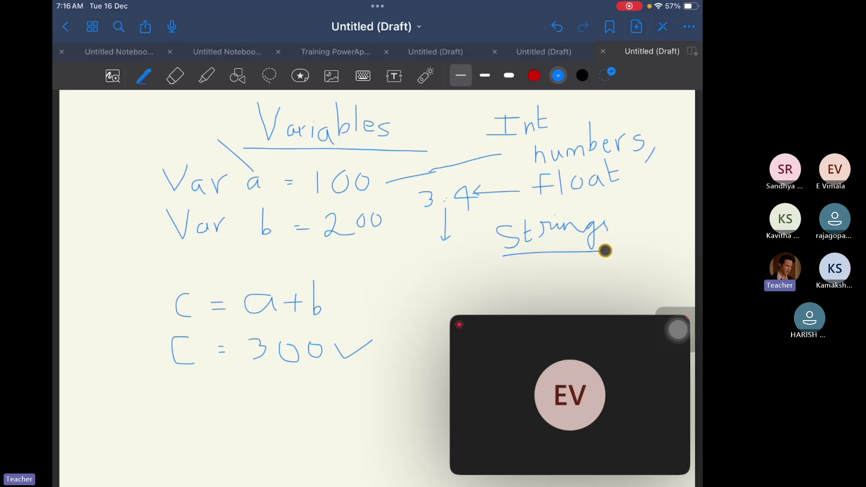
{"action": "mouse_move", "coordinate": [466, 271]}
{"action": "left_mouse_down"}
{"action": "mouse_move", "coordinate": [480, 293]}
{"action": "mouse_move", "coordinate": [487, 270]}
{"action": "mouse_move", "coordinate": [499, 293]}
{"action": "mouse_move", "coordinate": [512, 281]}
{"action": "mouse_move", "coordinate": [539, 280]}
{"action": "mouse_move", "coordinate": [549, 293]}
{"action": "left_mouse_up"}
{"action": "left_click", "coordinate": [500, 278]}
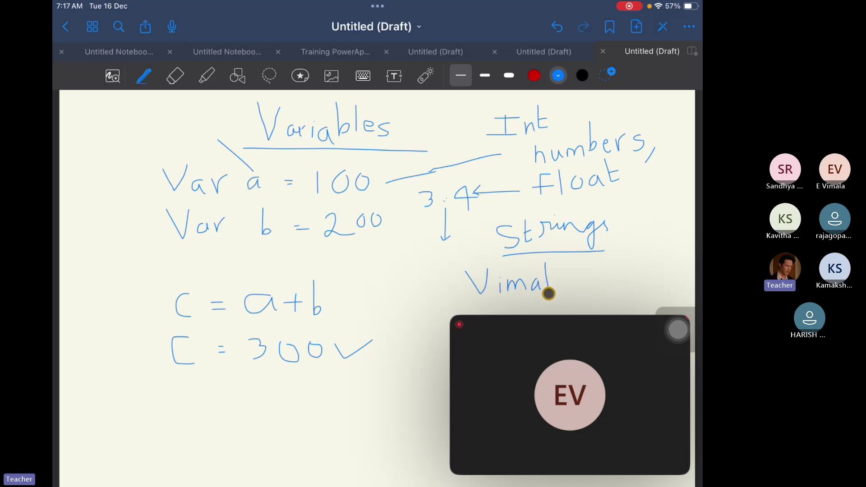
{"action": "left_click_drag", "start_coordinate": [561, 279], "coordinate": [564, 290]}
{"action": "left_click_drag", "start_coordinate": [573, 261], "coordinate": [572, 269]}
Wrap the example name in double quotes and begin the Array heading below.
{"action": "left_click_drag", "start_coordinate": [574, 263], "coordinate": [574, 269]}
{"action": "left_click_drag", "start_coordinate": [579, 262], "coordinate": [579, 269]}
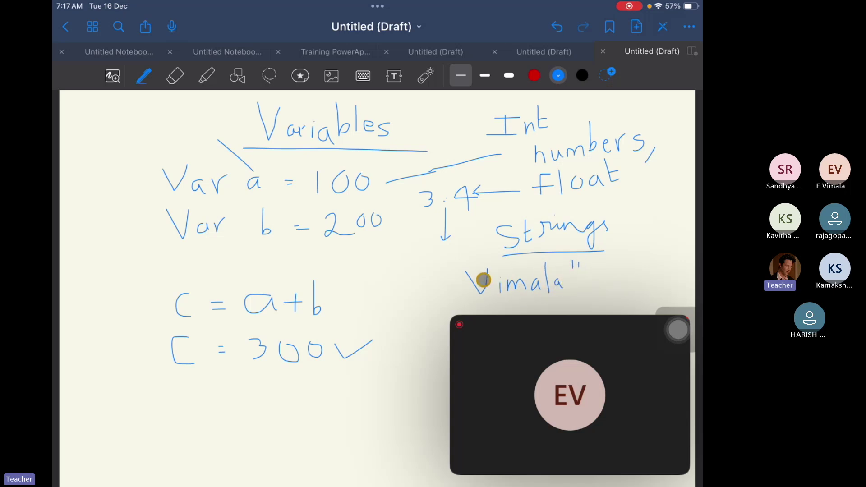
{"action": "left_click_drag", "start_coordinate": [448, 269], "coordinate": [447, 275]}
{"action": "left_click_drag", "start_coordinate": [453, 268], "coordinate": [452, 275]}
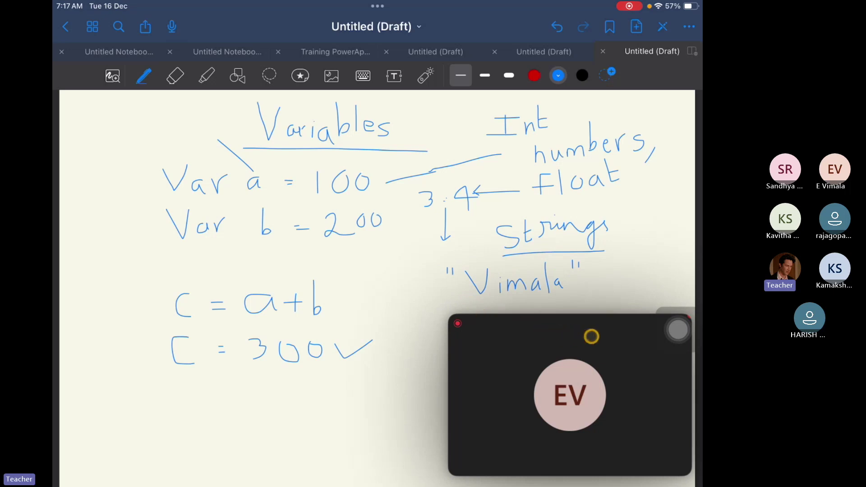
{"action": "left_click_drag", "start_coordinate": [602, 341], "coordinate": [158, 36]}
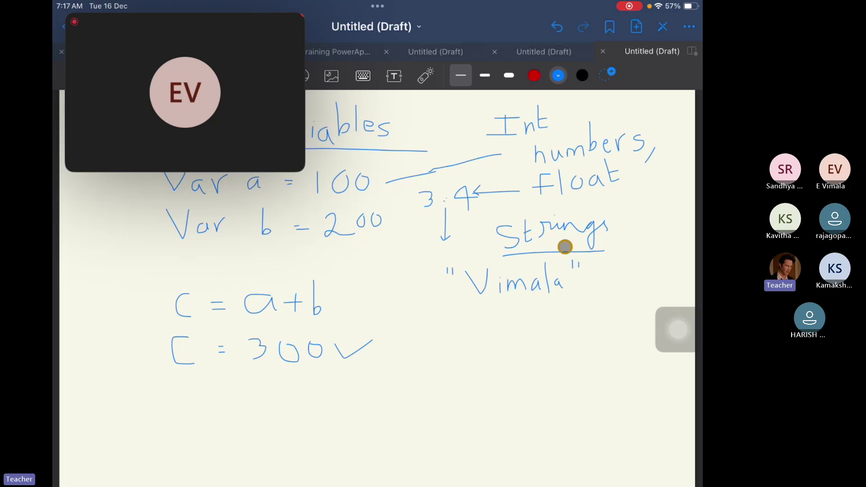
{"action": "mouse_move", "coordinate": [438, 314]}
{"action": "left_mouse_down"}
{"action": "mouse_move", "coordinate": [439, 342]}
{"action": "mouse_move", "coordinate": [449, 323]}
{"action": "mouse_move", "coordinate": [457, 341]}
{"action": "mouse_move", "coordinate": [458, 325]}
{"action": "mouse_move", "coordinate": [485, 337]}
{"action": "mouse_move", "coordinate": [541, 316]}
{"action": "mouse_move", "coordinate": [546, 341]}
{"action": "left_mouse_up"}
Underline the Array heading and write A[] = with the array's closing bracket.
{"action": "left_click_drag", "start_coordinate": [441, 349], "coordinate": [547, 347]}
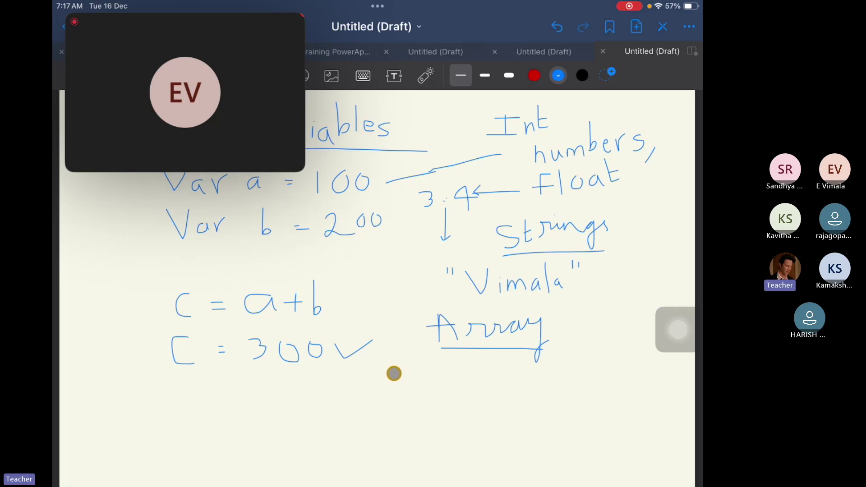
{"action": "mouse_move", "coordinate": [382, 379]}
{"action": "left_mouse_down"}
{"action": "mouse_move", "coordinate": [390, 383]}
{"action": "mouse_move", "coordinate": [406, 363]}
{"action": "mouse_move", "coordinate": [411, 387]}
{"action": "mouse_move", "coordinate": [434, 367]}
{"action": "mouse_move", "coordinate": [435, 388]}
{"action": "mouse_move", "coordinate": [426, 390]}
{"action": "left_mouse_up"}
{"action": "left_click", "coordinate": [455, 379]}
{"action": "left_click", "coordinate": [470, 385]}
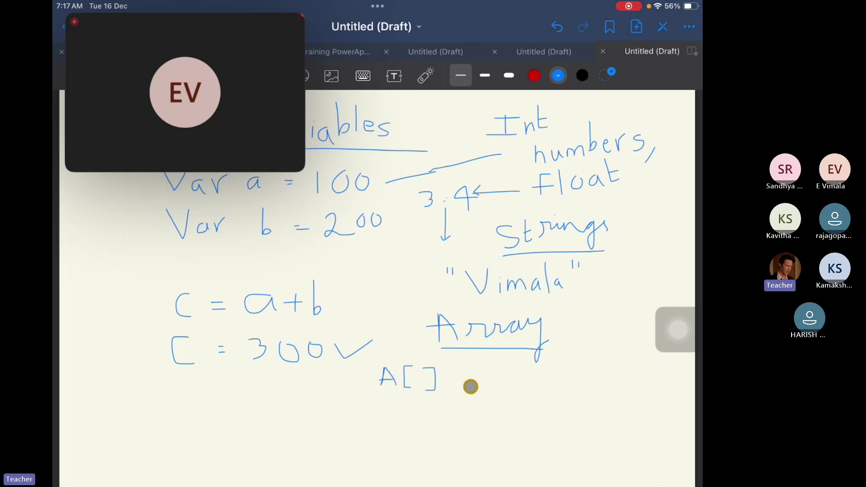
{"action": "left_click_drag", "start_coordinate": [448, 376], "coordinate": [460, 376]}
{"action": "mouse_move", "coordinate": [448, 384]}
{"action": "left_mouse_down"}
{"action": "mouse_move", "coordinate": [460, 383]}
{"action": "mouse_move", "coordinate": [467, 360]}
{"action": "mouse_move", "coordinate": [469, 411]}
{"action": "mouse_move", "coordinate": [485, 412]}
{"action": "left_mouse_up"}
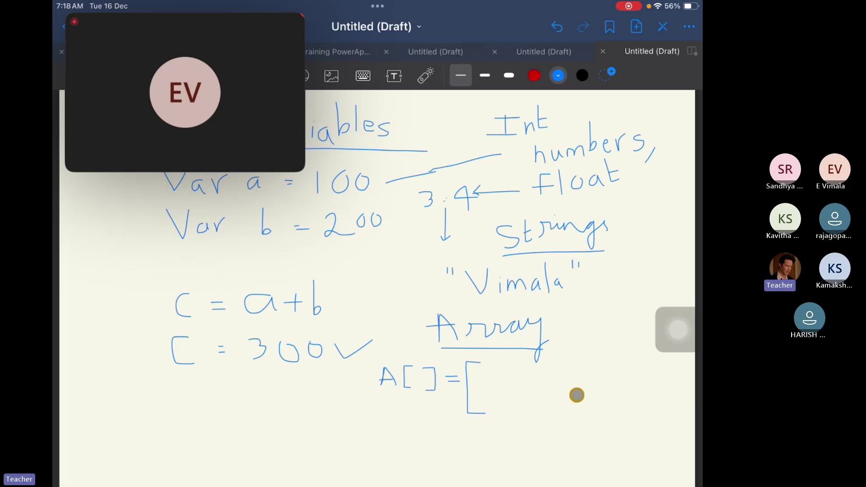
{"action": "mouse_move", "coordinate": [655, 367]}
{"action": "left_mouse_down"}
{"action": "mouse_move", "coordinate": [669, 366]}
{"action": "mouse_move", "coordinate": [675, 400]}
{"action": "mouse_move", "coordinate": [675, 412]}
{"action": "mouse_move", "coordinate": [656, 416]}
{"action": "left_mouse_up"}
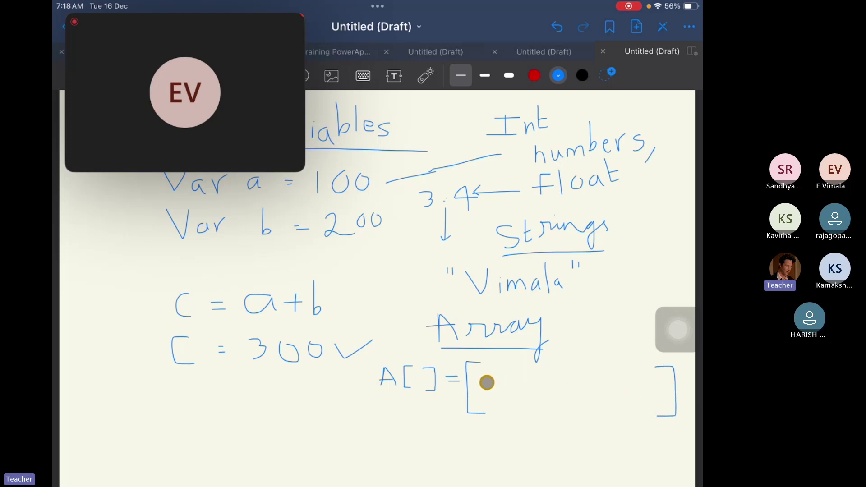
Fill the array with 100, a quoted name and the next element 104.
{"action": "mouse_move", "coordinate": [484, 378]}
{"action": "left_mouse_down"}
{"action": "mouse_move", "coordinate": [484, 399]}
{"action": "mouse_move", "coordinate": [507, 381]}
{"action": "mouse_move", "coordinate": [514, 388]}
{"action": "mouse_move", "coordinate": [507, 379]}
{"action": "mouse_move", "coordinate": [521, 404]}
{"action": "left_mouse_up"}
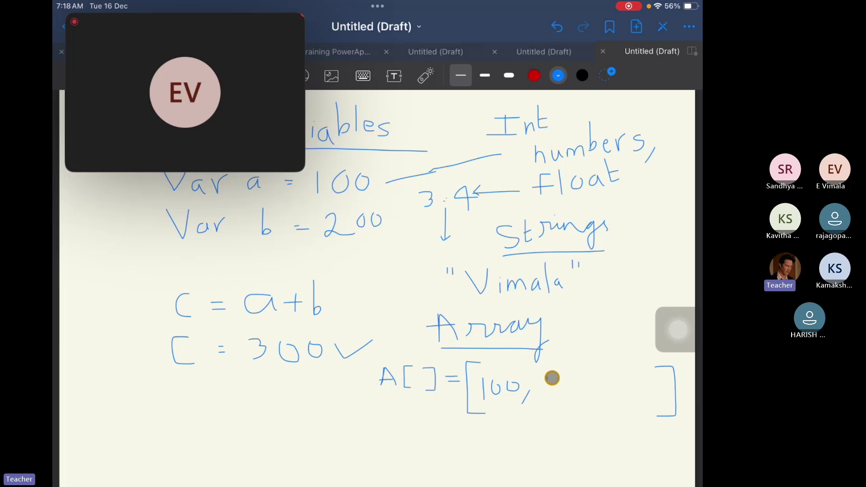
{"action": "left_click_drag", "start_coordinate": [547, 378], "coordinate": [546, 382]}
{"action": "mouse_move", "coordinate": [550, 378]}
{"action": "left_mouse_down"}
{"action": "mouse_move", "coordinate": [568, 405]}
{"action": "mouse_move", "coordinate": [584, 390]}
{"action": "mouse_move", "coordinate": [609, 392]}
{"action": "mouse_move", "coordinate": [609, 406]}
{"action": "left_mouse_up"}
{"action": "left_click", "coordinate": [611, 387]}
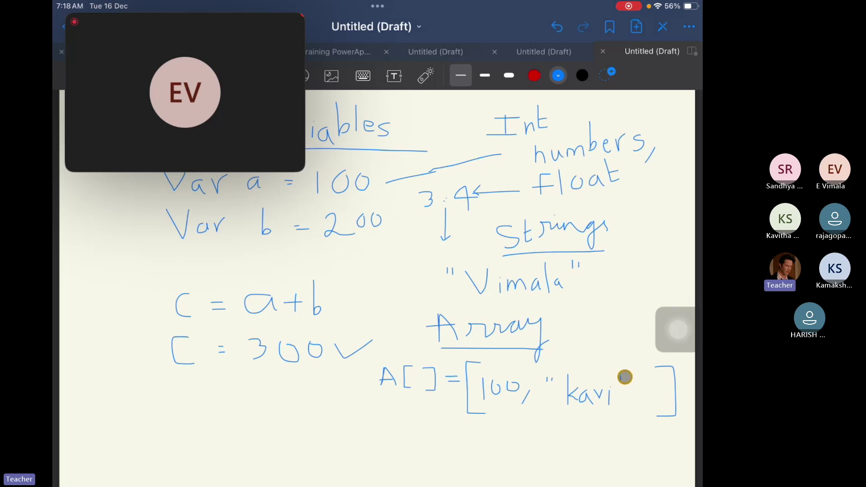
{"action": "left_click_drag", "start_coordinate": [621, 378], "coordinate": [622, 385]}
{"action": "left_click_drag", "start_coordinate": [626, 377], "coordinate": [626, 384]}
{"action": "left_click_drag", "start_coordinate": [635, 403], "coordinate": [634, 410]}
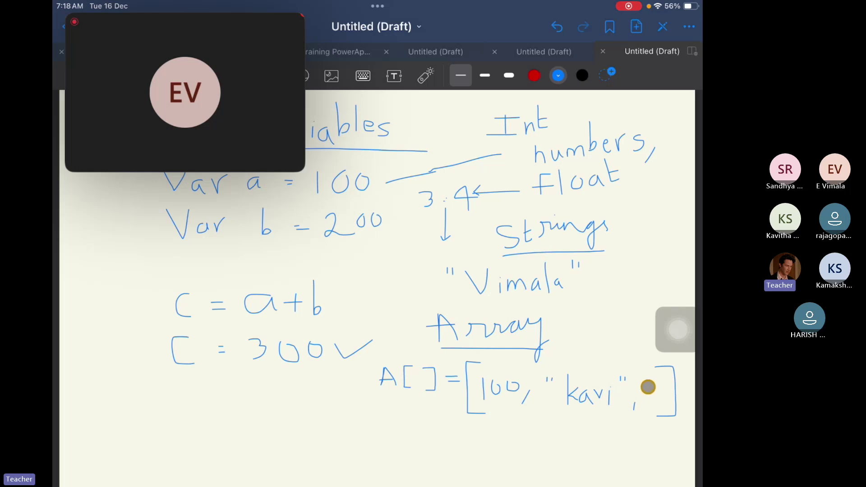
{"action": "mouse_move", "coordinate": [649, 384]}
{"action": "left_mouse_down"}
{"action": "mouse_move", "coordinate": [649, 402]}
{"action": "mouse_move", "coordinate": [662, 391]}
{"action": "mouse_move", "coordinate": [672, 402]}
{"action": "left_mouse_up"}
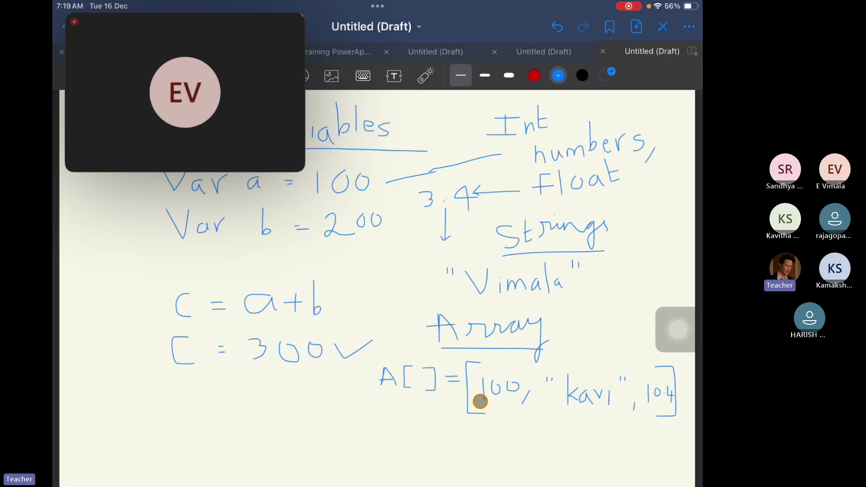
Draw bracket lines from each array value and label them 'elements'.
{"action": "left_click_drag", "start_coordinate": [505, 405], "coordinate": [377, 422]}
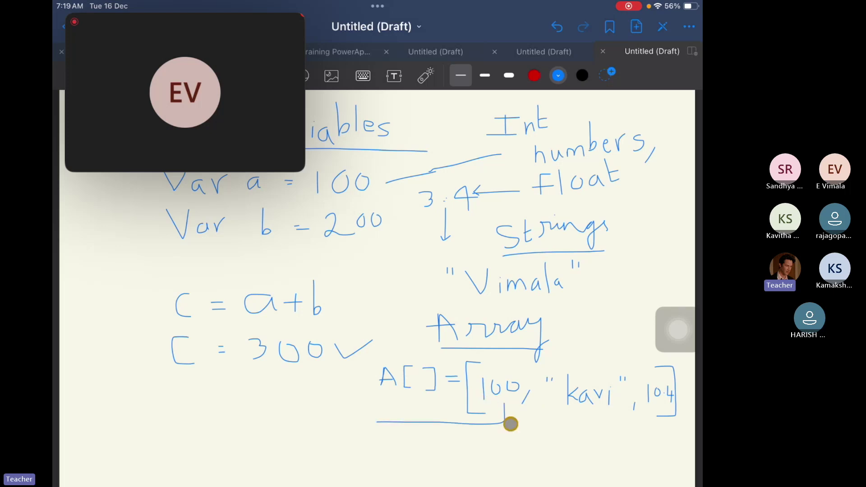
{"action": "left_click_drag", "start_coordinate": [582, 414], "coordinate": [382, 435]}
{"action": "mouse_move", "coordinate": [662, 411]}
{"action": "left_mouse_down"}
{"action": "mouse_move", "coordinate": [661, 447]}
{"action": "mouse_move", "coordinate": [375, 451]}
{"action": "left_mouse_up"}
{"action": "mouse_move", "coordinate": [361, 410]}
{"action": "left_mouse_down"}
{"action": "mouse_move", "coordinate": [355, 450]}
{"action": "mouse_move", "coordinate": [364, 452]}
{"action": "left_mouse_up"}
{"action": "mouse_move", "coordinate": [272, 424]}
{"action": "left_mouse_down"}
{"action": "mouse_move", "coordinate": [288, 431]}
{"action": "mouse_move", "coordinate": [294, 418]}
{"action": "mouse_move", "coordinate": [303, 427]}
{"action": "mouse_move", "coordinate": [305, 418]}
{"action": "mouse_move", "coordinate": [325, 418]}
{"action": "mouse_move", "coordinate": [346, 387]}
{"action": "mouse_move", "coordinate": [356, 414]}
{"action": "mouse_move", "coordinate": [350, 402]}
{"action": "mouse_move", "coordinate": [374, 394]}
{"action": "left_mouse_up"}
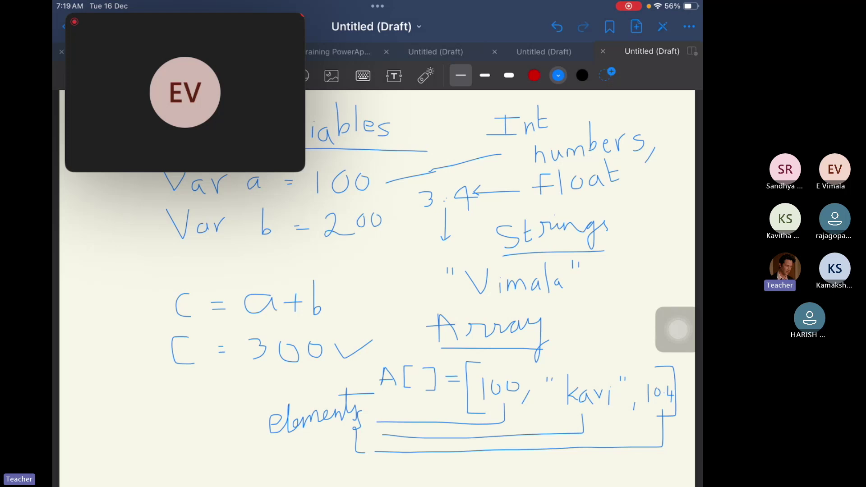
Begin writing the word 'index' at the far left of the page.
{"action": "left_click", "coordinate": [393, 327]}
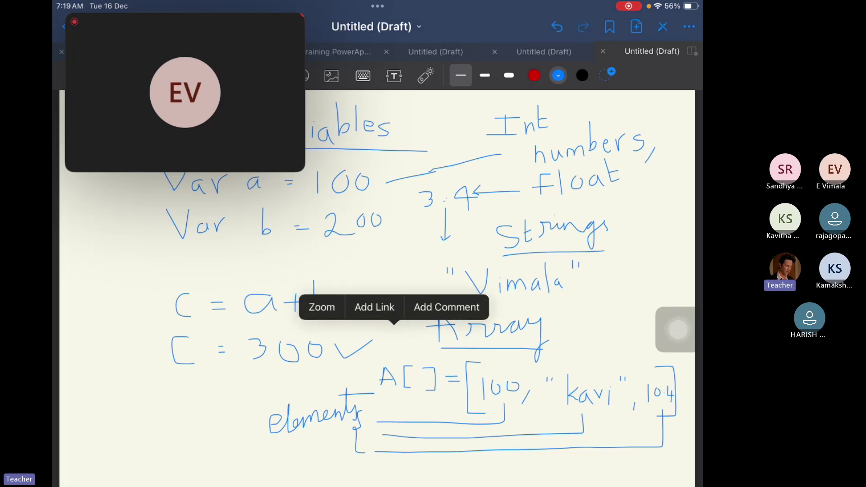
{"action": "left_click", "coordinate": [394, 327]}
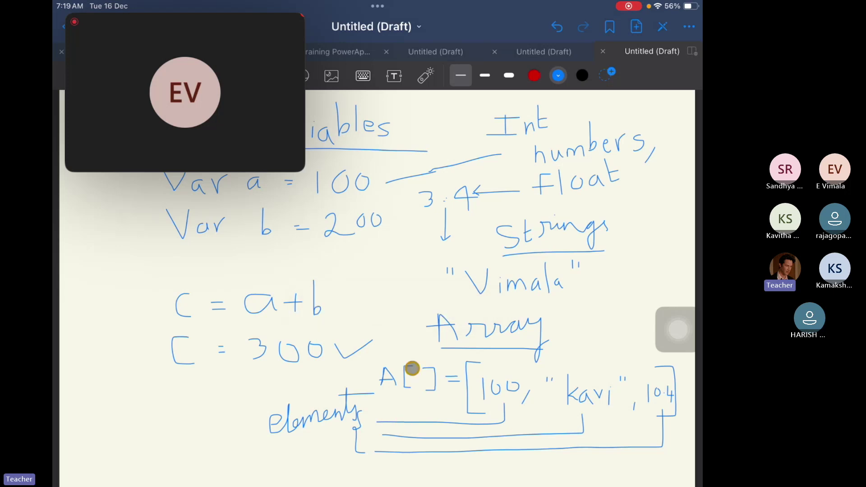
{"action": "left_click", "coordinate": [478, 379]}
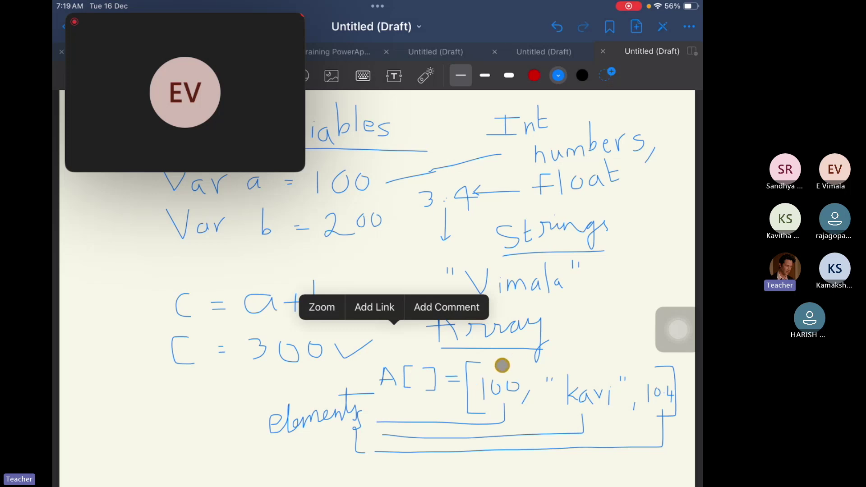
{"action": "mouse_move", "coordinate": [117, 411]}
{"action": "left_mouse_down"}
{"action": "mouse_move", "coordinate": [116, 385]}
{"action": "mouse_move", "coordinate": [147, 399]}
{"action": "mouse_move", "coordinate": [143, 410]}
{"action": "mouse_move", "coordinate": [153, 387]}
{"action": "mouse_move", "coordinate": [166, 400]}
{"action": "mouse_move", "coordinate": [248, 393]}
{"action": "mouse_move", "coordinate": [235, 409]}
{"action": "left_mouse_up"}
{"action": "left_click", "coordinate": [115, 386]}
Complete 'index → 0' and draw a down arrow below the 0.
{"action": "mouse_move", "coordinate": [269, 377]}
{"action": "left_mouse_down"}
{"action": "mouse_move", "coordinate": [267, 394]}
{"action": "mouse_move", "coordinate": [265, 381]}
{"action": "left_mouse_up"}
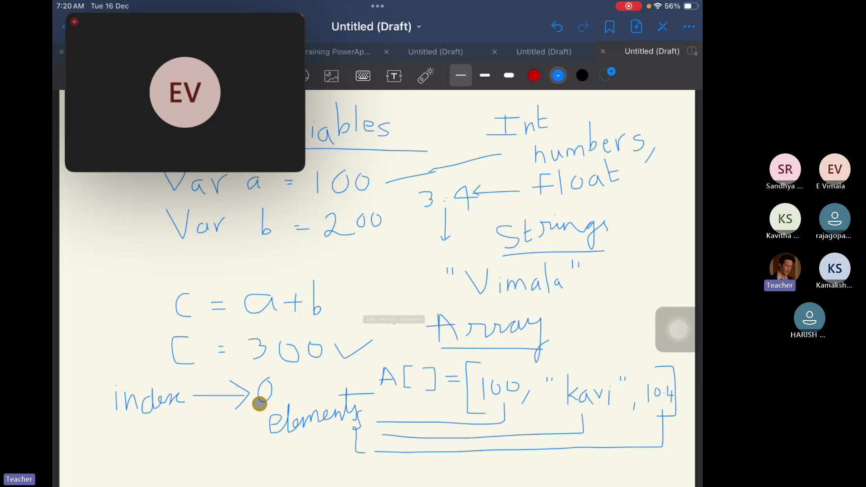
{"action": "left_click", "coordinate": [394, 328]}
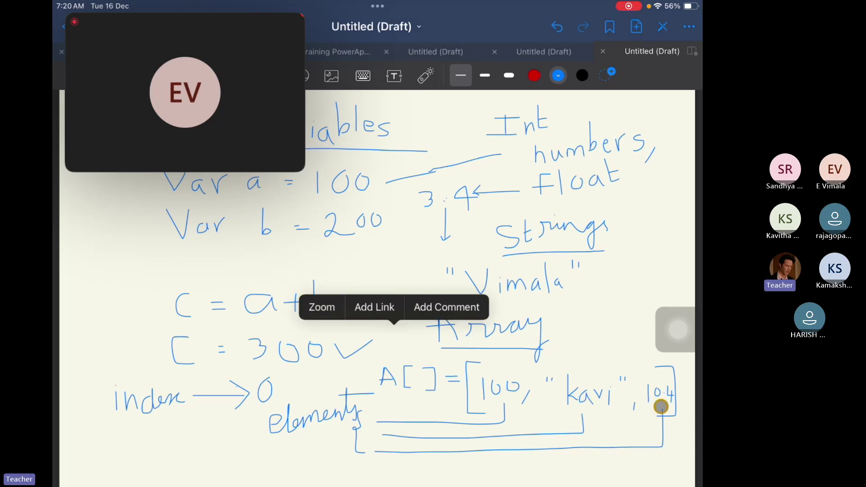
{"action": "left_click", "coordinate": [247, 420]}
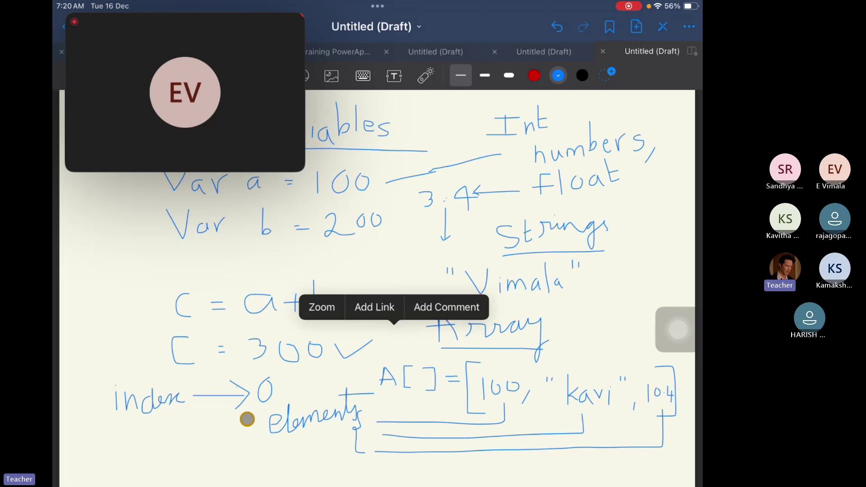
{"action": "left_click", "coordinate": [247, 419]}
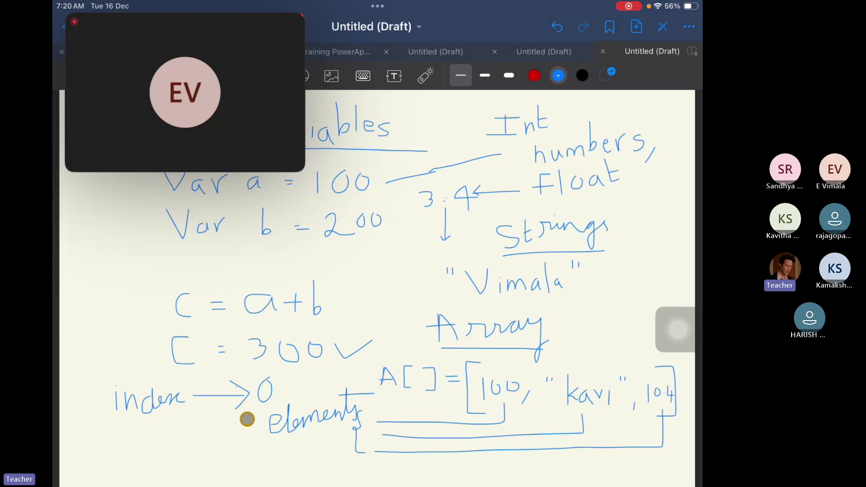
{"action": "left_click", "coordinate": [247, 419]}
{"action": "left_click", "coordinate": [247, 419]}
{"action": "left_click", "coordinate": [172, 427]}
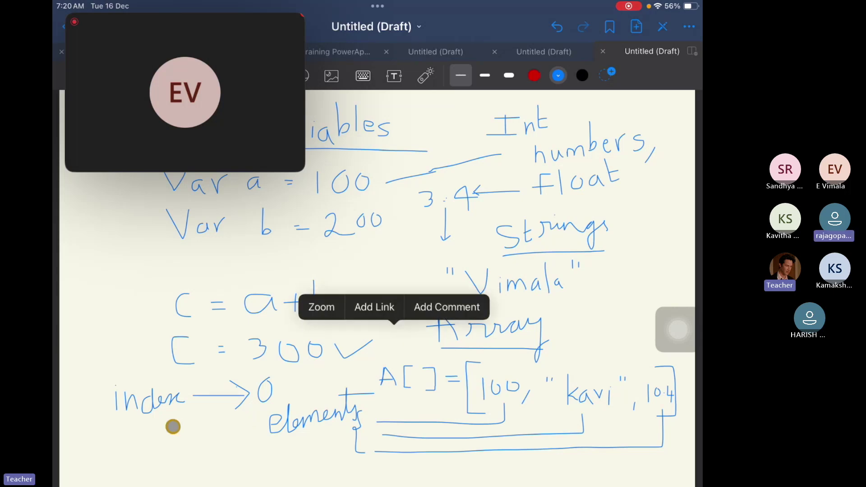
{"action": "left_click", "coordinate": [115, 433]}
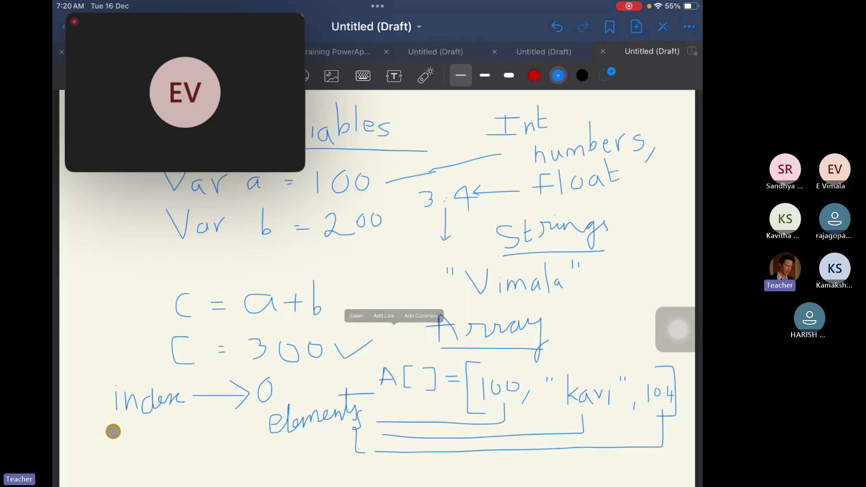
{"action": "left_click", "coordinate": [255, 413]}
{"action": "mouse_move", "coordinate": [255, 412]}
{"action": "left_mouse_down"}
{"action": "mouse_move", "coordinate": [256, 445]}
{"action": "mouse_move", "coordinate": [273, 447]}
{"action": "mouse_move", "coordinate": [263, 462]}
{"action": "mouse_move", "coordinate": [276, 463]}
{"action": "left_mouse_up"}
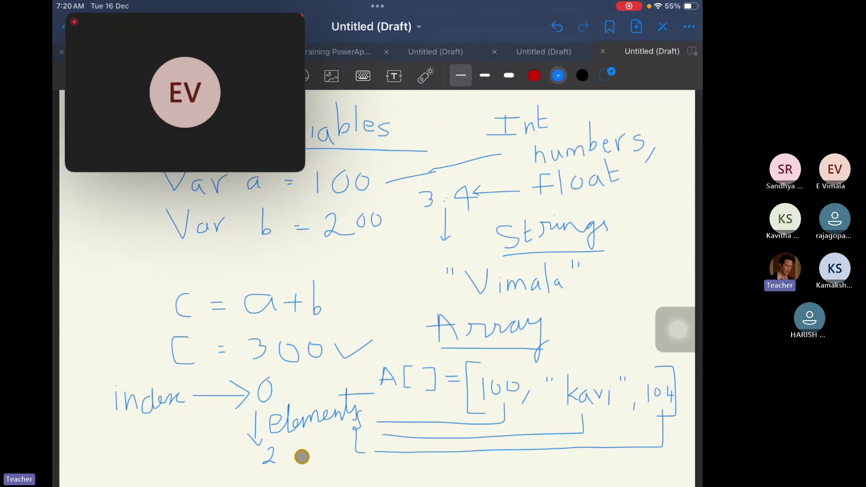
In red ink, draw marker lines under the three array values, numbered 0, 1, 2.
{"action": "left_click", "coordinate": [534, 75]}
{"action": "left_click", "coordinate": [535, 76]}
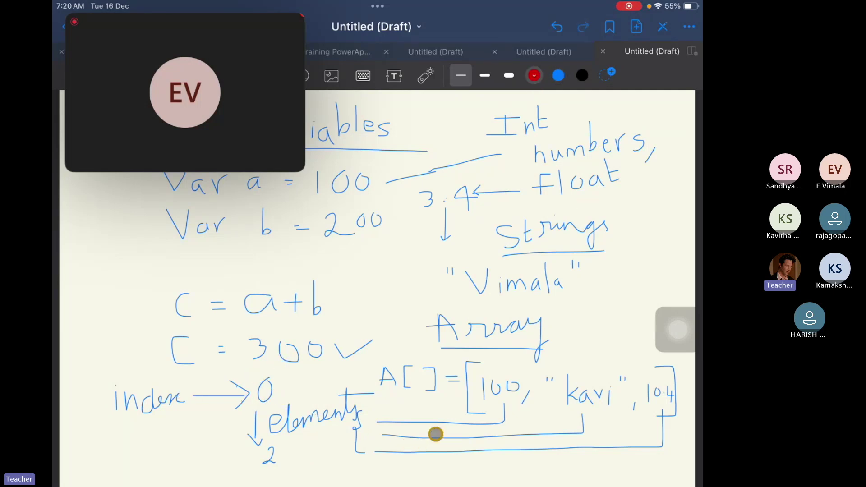
{"action": "left_click", "coordinate": [509, 417]}
{"action": "mouse_move", "coordinate": [513, 403]}
{"action": "left_mouse_down"}
{"action": "mouse_move", "coordinate": [512, 462]}
{"action": "mouse_move", "coordinate": [524, 458]}
{"action": "left_mouse_up"}
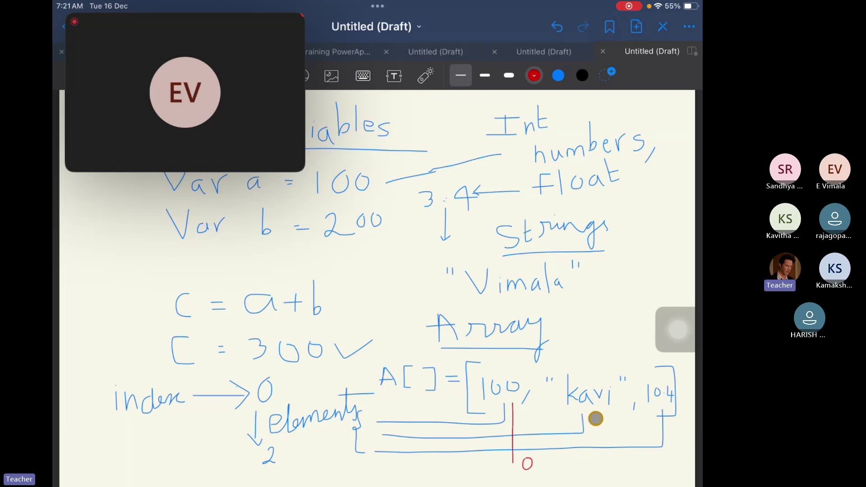
{"action": "left_click_drag", "start_coordinate": [595, 416], "coordinate": [602, 468]}
{"action": "left_click_drag", "start_coordinate": [652, 411], "coordinate": [654, 469]}
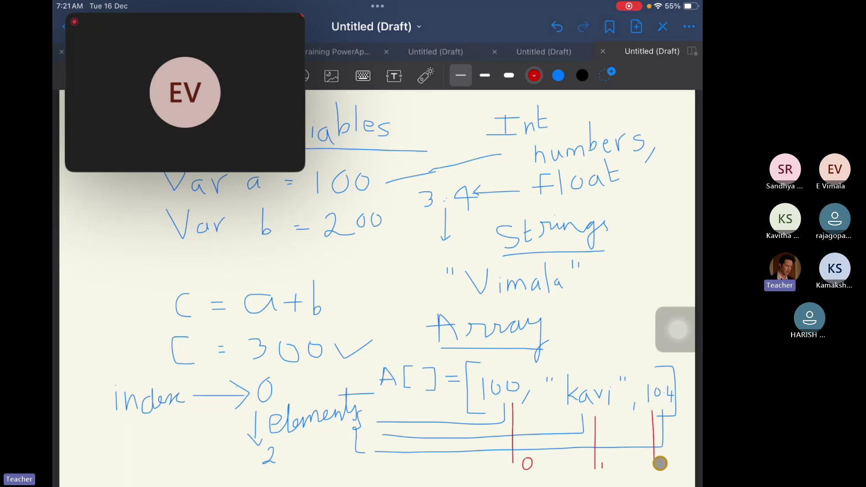
{"action": "left_click", "coordinate": [661, 463]}
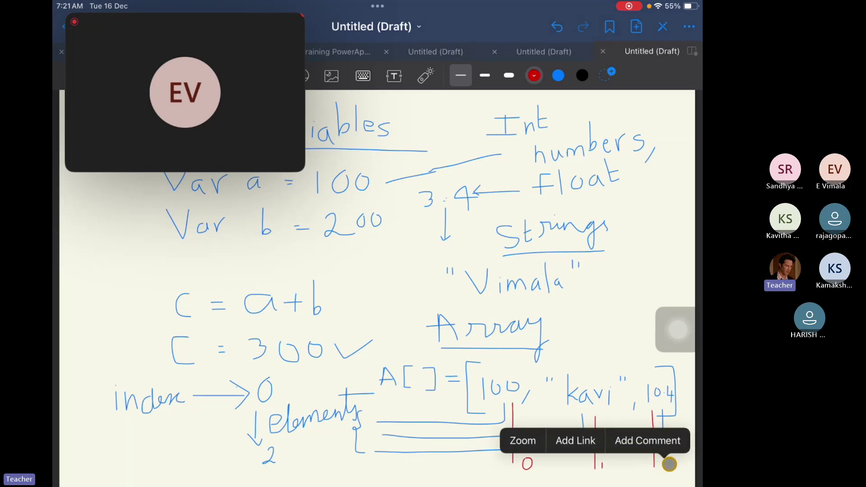
{"action": "left_click_drag", "start_coordinate": [661, 460], "coordinate": [670, 468]}
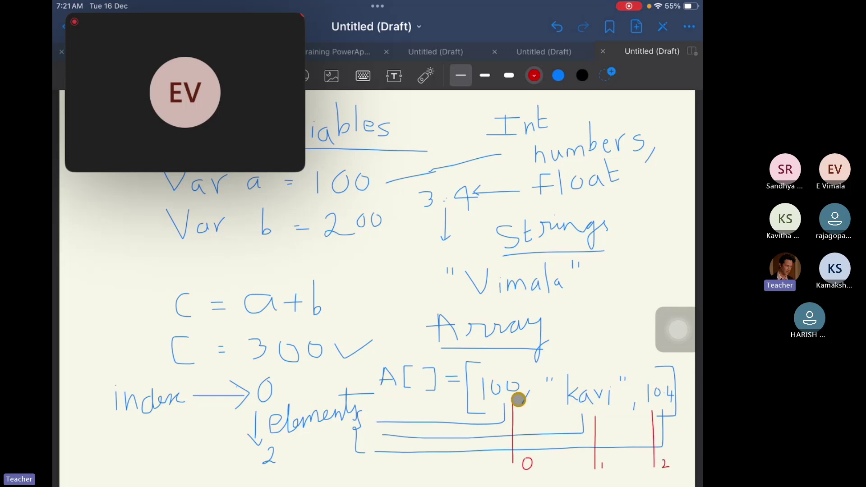
Begin writing a red A[2] below the element brackets.
{"action": "left_click", "coordinate": [414, 464]}
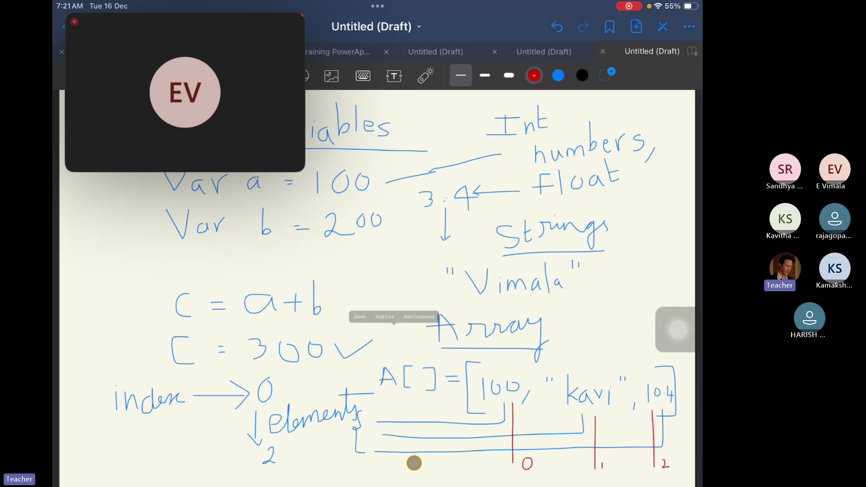
{"action": "left_click", "coordinate": [394, 384]}
{"action": "left_click", "coordinate": [402, 458]}
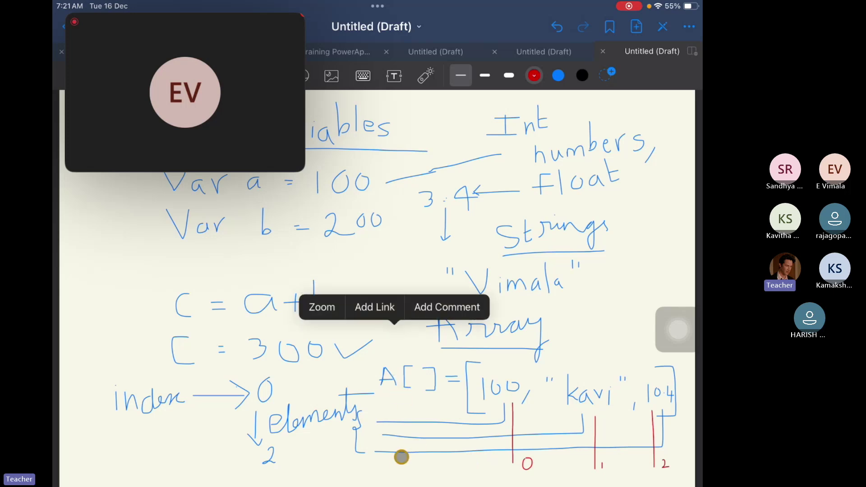
{"action": "left_click", "coordinate": [402, 469]}
{"action": "mouse_move", "coordinate": [403, 475]}
{"action": "left_mouse_down"}
{"action": "mouse_move", "coordinate": [417, 468]}
{"action": "mouse_move", "coordinate": [437, 475]}
{"action": "mouse_move", "coordinate": [467, 459]}
{"action": "mouse_move", "coordinate": [461, 475]}
{"action": "left_mouse_up"}
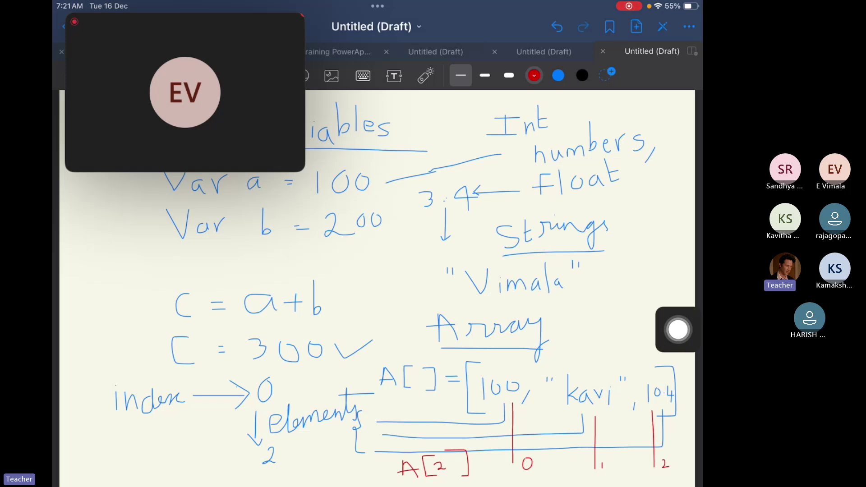
Open the Add Page options offering the current template, dotted or squared paper.
{"action": "right_click", "coordinate": [394, 327]}
{"action": "left_click", "coordinate": [577, 285]}
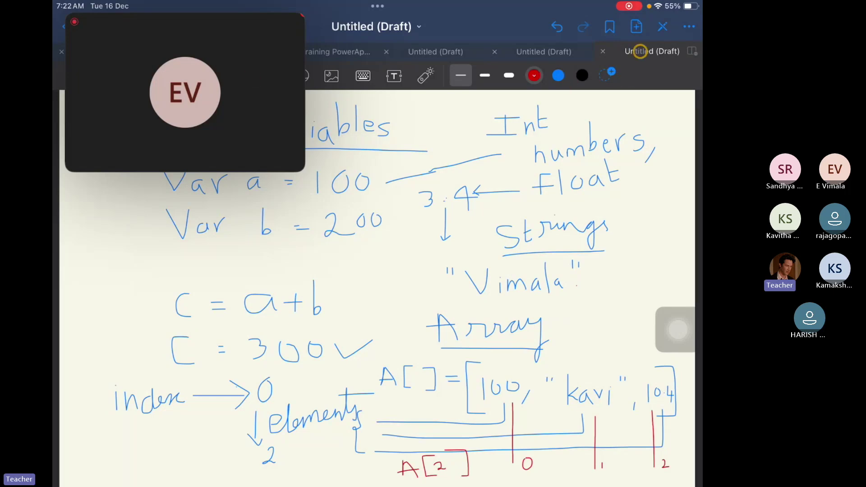
{"action": "left_click", "coordinate": [636, 26]}
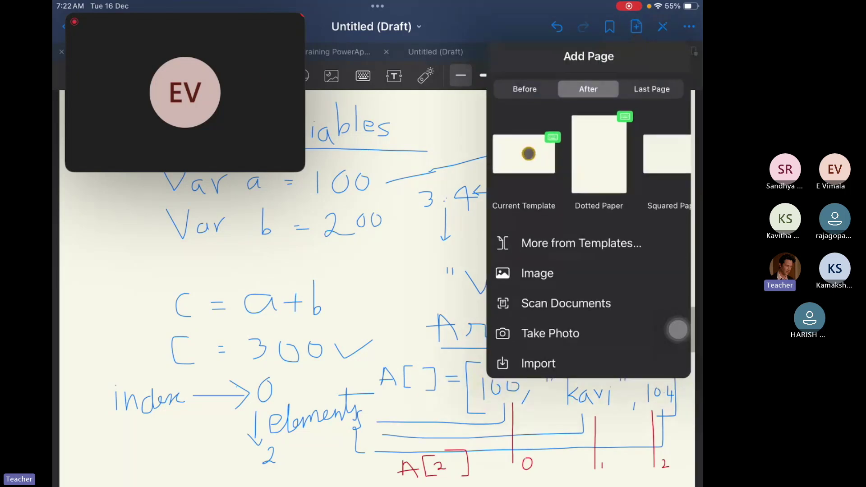
Add a blank page and write an underlined red Boolean heading.
{"action": "left_click", "coordinate": [529, 153]}
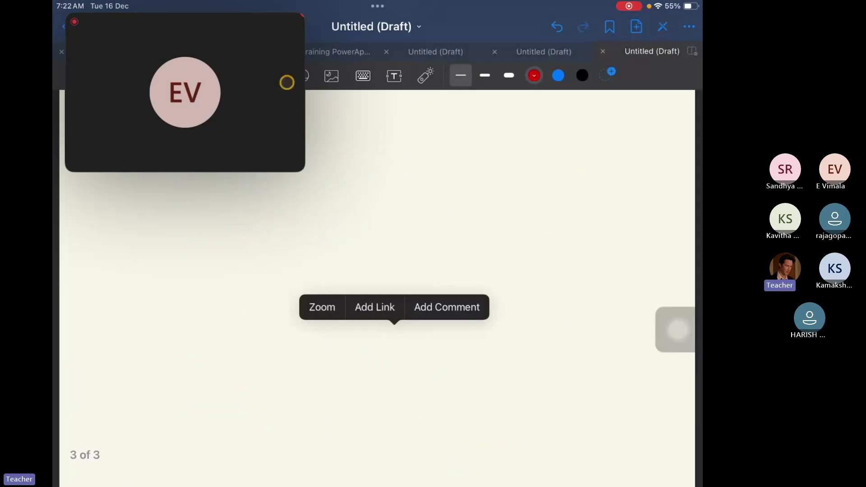
{"action": "left_click", "coordinate": [387, 111]}
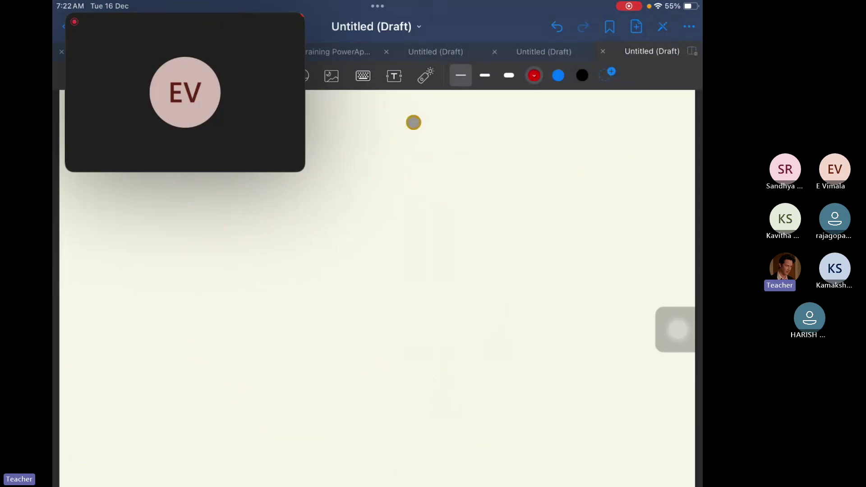
{"action": "left_click_drag", "start_coordinate": [392, 107], "coordinate": [397, 142]}
{"action": "mouse_move", "coordinate": [390, 108]}
{"action": "left_mouse_down"}
{"action": "mouse_move", "coordinate": [410, 108]}
{"action": "mouse_move", "coordinate": [402, 124]}
{"action": "mouse_move", "coordinate": [421, 125]}
{"action": "mouse_move", "coordinate": [396, 135]}
{"action": "mouse_move", "coordinate": [454, 139]}
{"action": "mouse_move", "coordinate": [443, 125]}
{"action": "mouse_move", "coordinate": [473, 124]}
{"action": "mouse_move", "coordinate": [492, 125]}
{"action": "mouse_move", "coordinate": [495, 141]}
{"action": "mouse_move", "coordinate": [512, 121]}
{"action": "mouse_move", "coordinate": [519, 136]}
{"action": "mouse_move", "coordinate": [524, 126]}
{"action": "mouse_move", "coordinate": [539, 133]}
{"action": "mouse_move", "coordinate": [543, 121]}
{"action": "mouse_move", "coordinate": [561, 140]}
{"action": "left_mouse_up"}
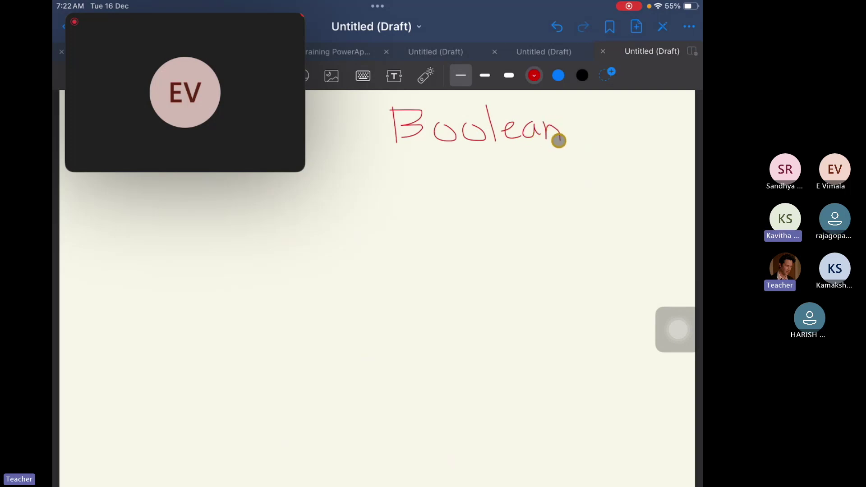
{"action": "left_click_drag", "start_coordinate": [389, 146], "coordinate": [577, 149]}
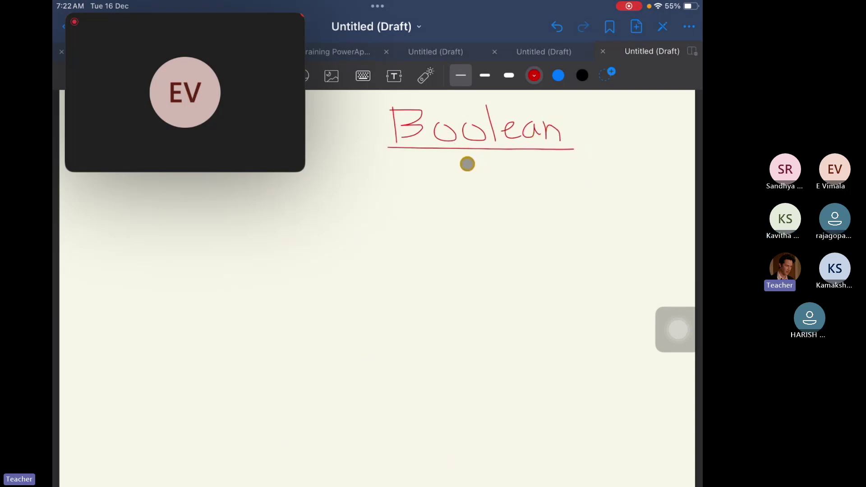
Write 'True | false' with 1 and 0 beneath, and start 'Object' at left.
{"action": "mouse_move", "coordinate": [468, 165]}
{"action": "left_mouse_down"}
{"action": "mouse_move", "coordinate": [471, 189]}
{"action": "mouse_move", "coordinate": [484, 165]}
{"action": "mouse_move", "coordinate": [493, 186]}
{"action": "mouse_move", "coordinate": [497, 174]}
{"action": "mouse_move", "coordinate": [507, 183]}
{"action": "mouse_move", "coordinate": [524, 176]}
{"action": "mouse_move", "coordinate": [552, 199]}
{"action": "left_mouse_up"}
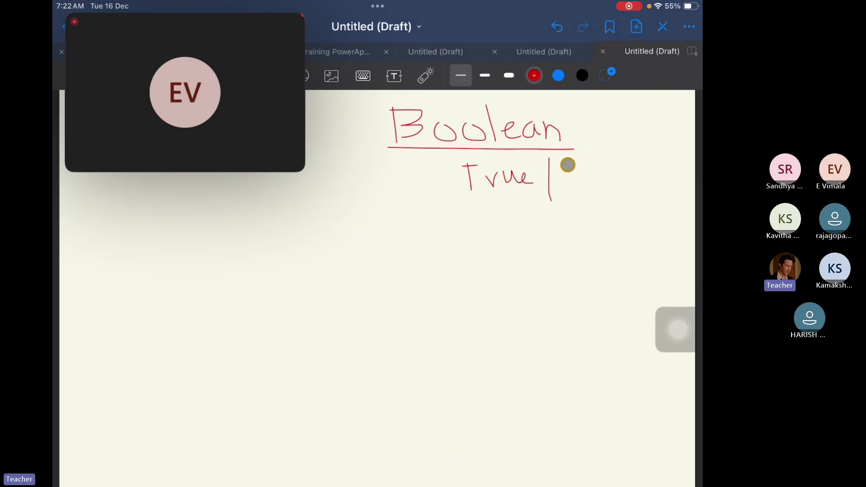
{"action": "mouse_move", "coordinate": [573, 161]}
{"action": "left_mouse_down"}
{"action": "mouse_move", "coordinate": [565, 190]}
{"action": "mouse_move", "coordinate": [571, 179]}
{"action": "mouse_move", "coordinate": [590, 190]}
{"action": "left_mouse_up"}
{"action": "mouse_move", "coordinate": [595, 143]}
{"action": "left_mouse_down"}
{"action": "mouse_move", "coordinate": [601, 189]}
{"action": "mouse_move", "coordinate": [607, 172]}
{"action": "mouse_move", "coordinate": [631, 186]}
{"action": "left_mouse_up"}
{"action": "left_click_drag", "start_coordinate": [494, 211], "coordinate": [502, 233]}
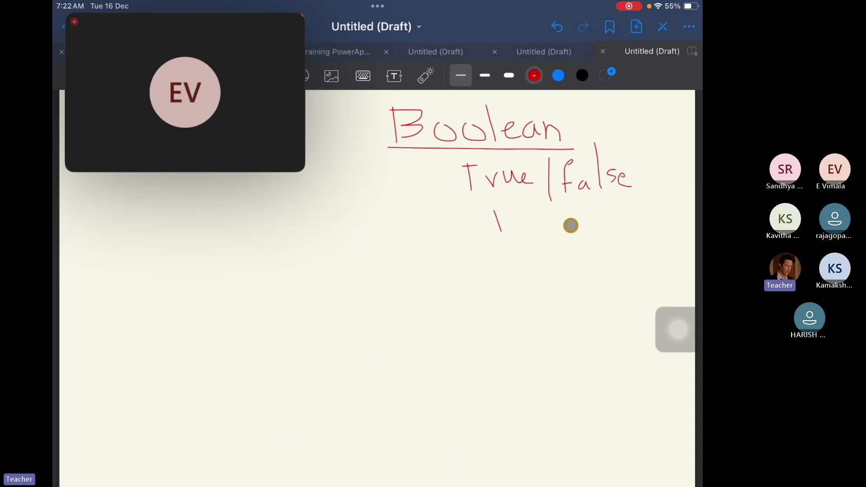
{"action": "left_click_drag", "start_coordinate": [607, 214], "coordinate": [615, 219]}
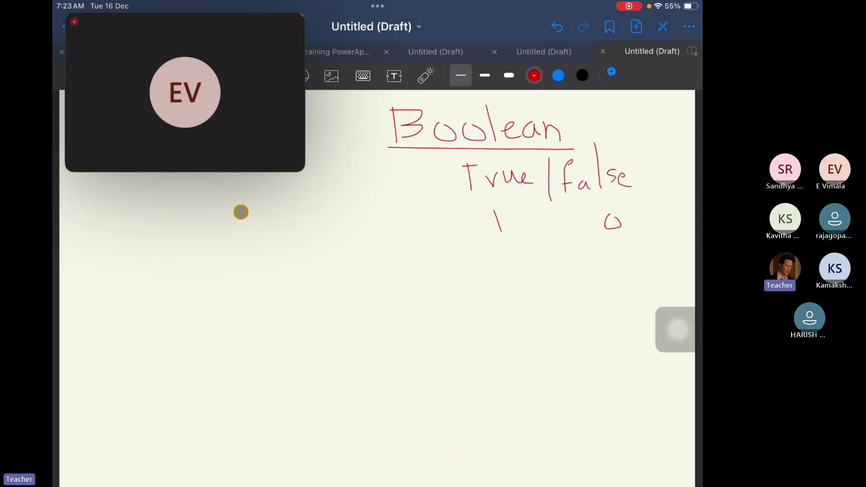
{"action": "mouse_move", "coordinate": [229, 213]}
{"action": "left_mouse_down"}
{"action": "mouse_move", "coordinate": [228, 236]}
{"action": "mouse_move", "coordinate": [243, 217]}
{"action": "mouse_move", "coordinate": [233, 215]}
{"action": "mouse_move", "coordinate": [292, 238]}
{"action": "mouse_move", "coordinate": [288, 252]}
{"action": "mouse_move", "coordinate": [310, 233]}
{"action": "mouse_move", "coordinate": [327, 238]}
{"action": "mouse_move", "coordinate": [334, 220]}
{"action": "left_mouse_up"}
{"action": "left_click", "coordinate": [290, 211]}
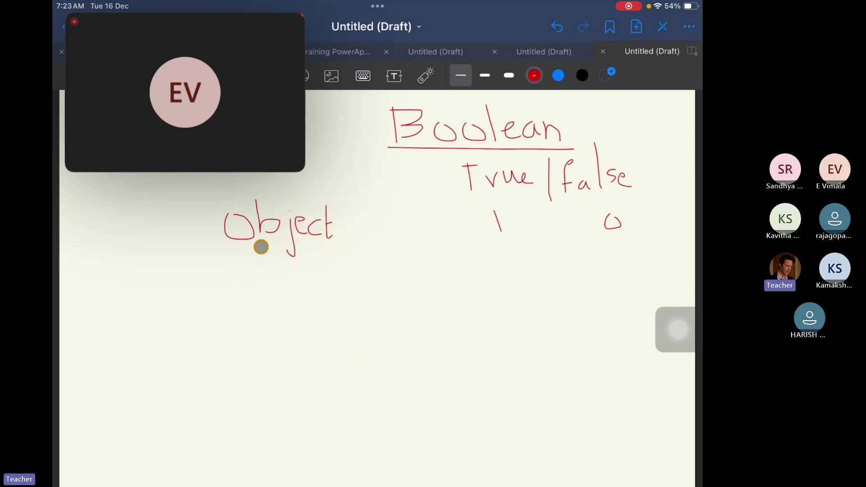
Underline the Object heading and write 'Car' with an arrow pointing right.
{"action": "left_click_drag", "start_coordinate": [227, 249], "coordinate": [342, 251]}
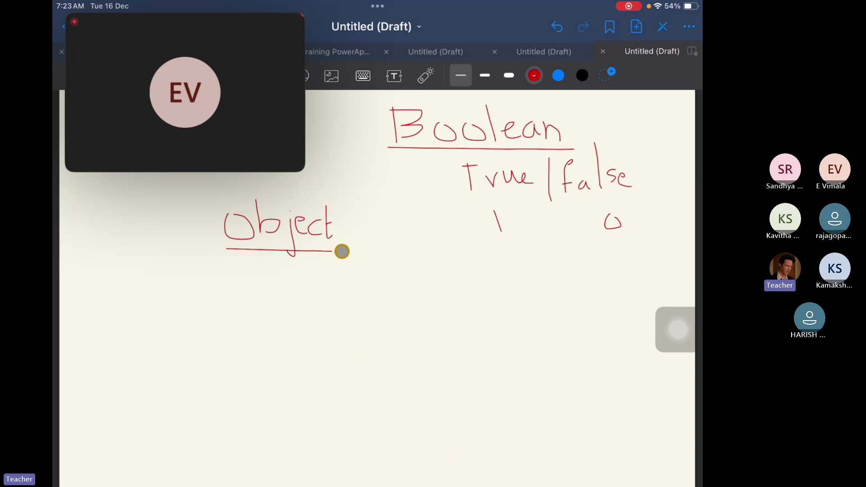
{"action": "mouse_move", "coordinate": [116, 269]}
{"action": "left_mouse_down"}
{"action": "mouse_move", "coordinate": [111, 288]}
{"action": "mouse_move", "coordinate": [151, 272]}
{"action": "mouse_move", "coordinate": [156, 282]}
{"action": "mouse_move", "coordinate": [217, 249]}
{"action": "left_mouse_up"}
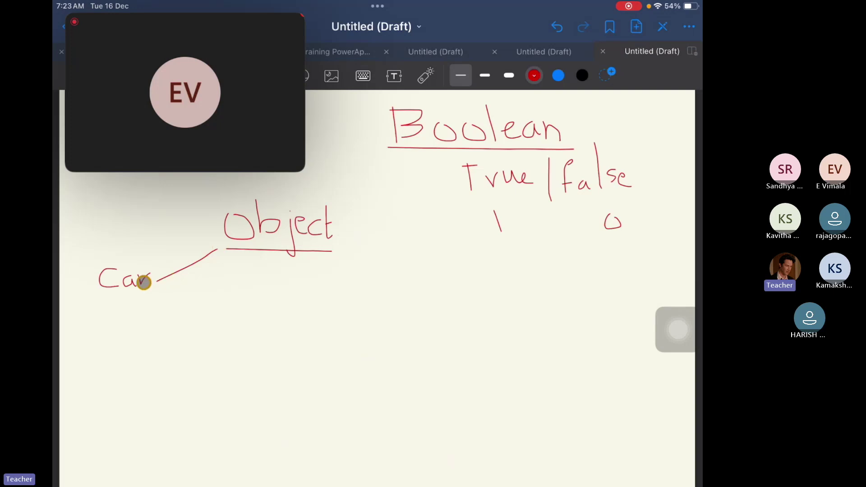
{"action": "left_click_drag", "start_coordinate": [162, 290], "coordinate": [234, 280]}
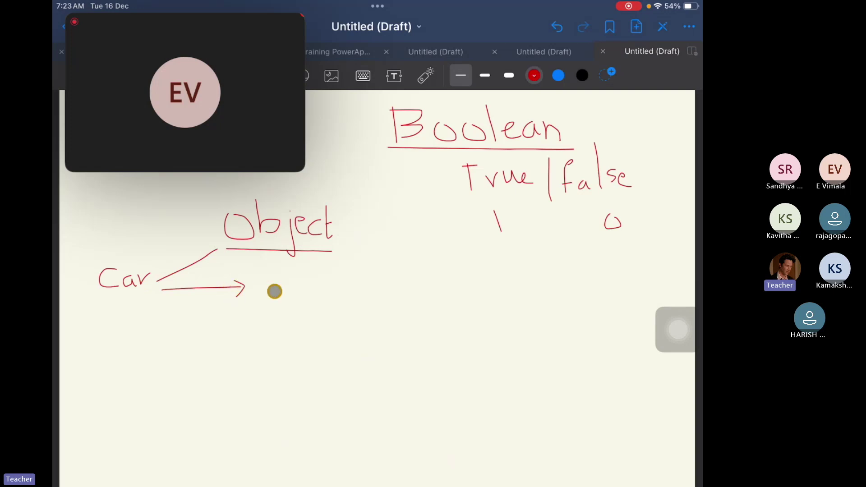
Draw a red two-column table with headers 'Prop' and 'Value'.
{"action": "left_click_drag", "start_coordinate": [259, 279], "coordinate": [263, 396]}
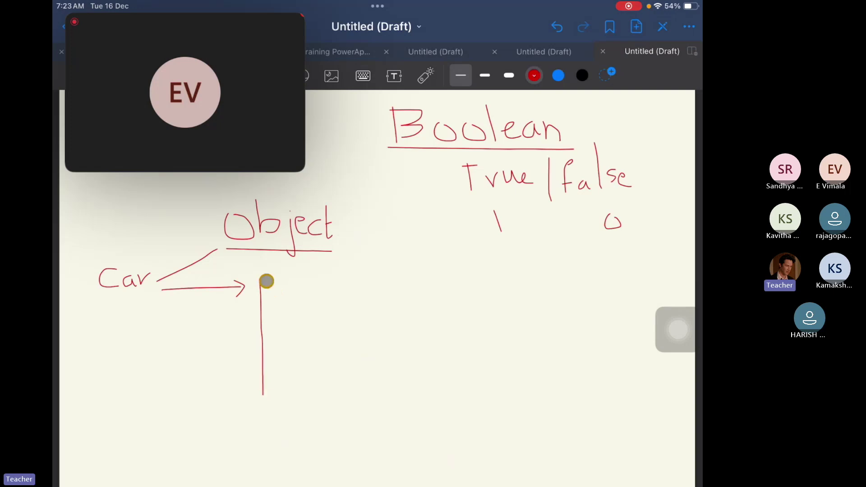
{"action": "mouse_move", "coordinate": [266, 278]}
{"action": "left_mouse_down"}
{"action": "mouse_move", "coordinate": [458, 281]}
{"action": "mouse_move", "coordinate": [466, 388]}
{"action": "mouse_move", "coordinate": [307, 390]}
{"action": "left_mouse_up"}
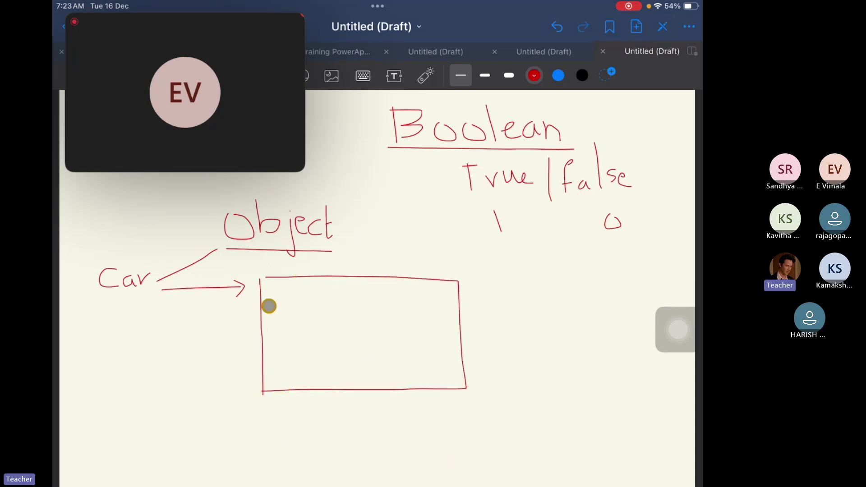
{"action": "left_click_drag", "start_coordinate": [265, 307], "coordinate": [468, 309]}
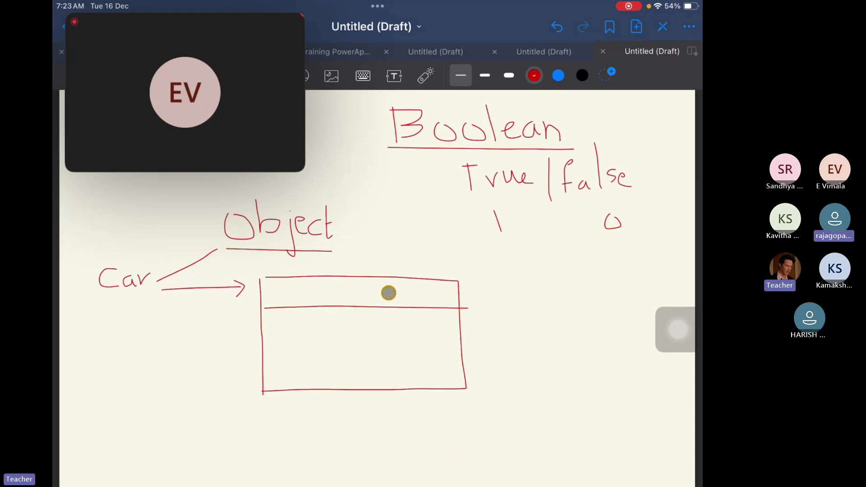
{"action": "left_click_drag", "start_coordinate": [355, 276], "coordinate": [360, 388]}
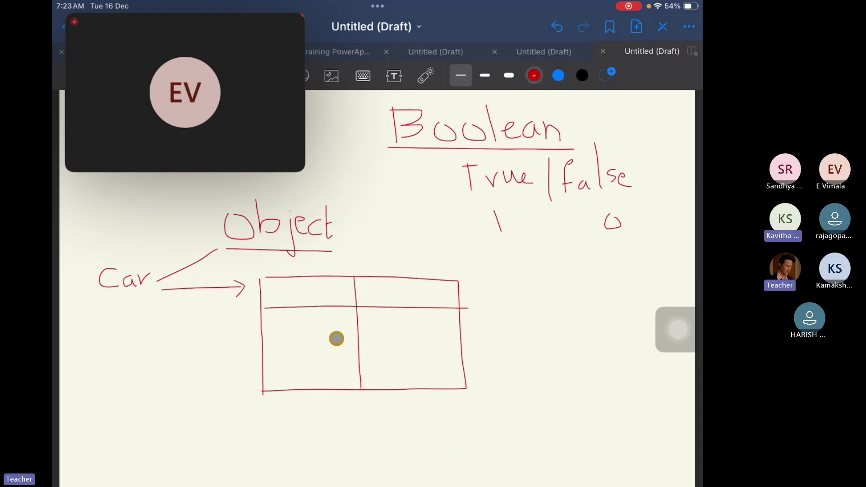
{"action": "mouse_move", "coordinate": [277, 283]}
{"action": "left_mouse_down"}
{"action": "mouse_move", "coordinate": [281, 309]}
{"action": "mouse_move", "coordinate": [278, 282]}
{"action": "mouse_move", "coordinate": [277, 290]}
{"action": "mouse_move", "coordinate": [294, 296]}
{"action": "mouse_move", "coordinate": [325, 292]}
{"action": "left_mouse_up"}
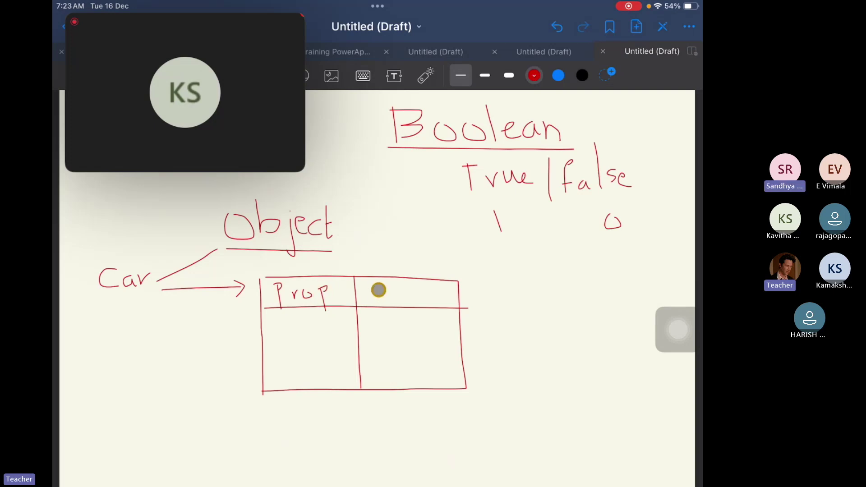
{"action": "mouse_move", "coordinate": [382, 281]}
{"action": "left_mouse_down"}
{"action": "mouse_move", "coordinate": [388, 302]}
{"action": "mouse_move", "coordinate": [393, 279]}
{"action": "mouse_move", "coordinate": [411, 305]}
{"action": "mouse_move", "coordinate": [428, 293]}
{"action": "left_mouse_up"}
{"action": "left_click", "coordinate": [428, 294]}
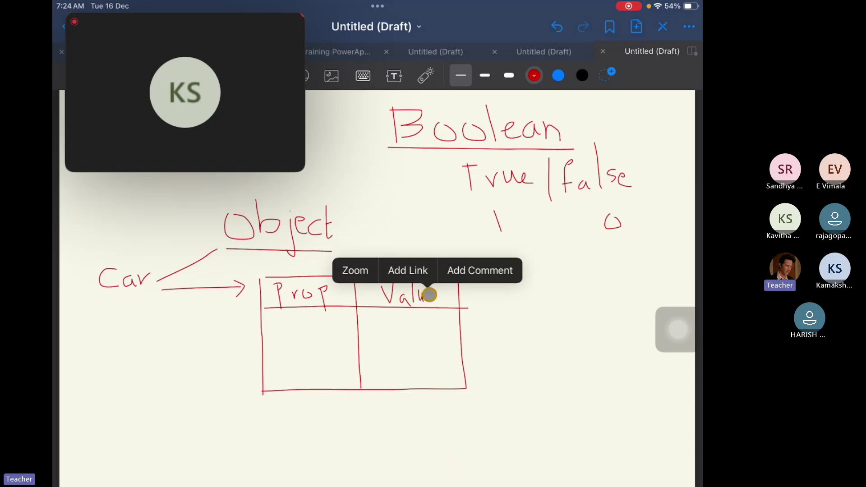
{"action": "left_click", "coordinate": [429, 295]}
{"action": "left_click_drag", "start_coordinate": [431, 296], "coordinate": [445, 300]}
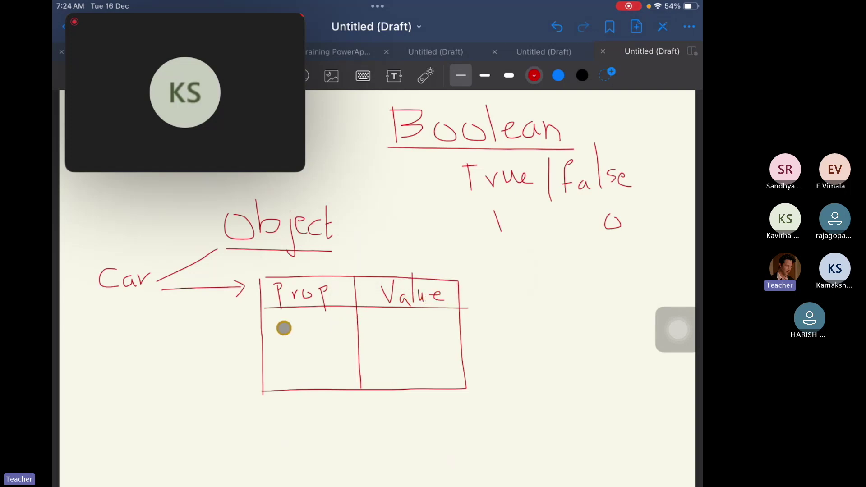
In blue ink, fill the first table row with 'color' and 'silver' and rule it off.
{"action": "left_click", "coordinate": [559, 75]}
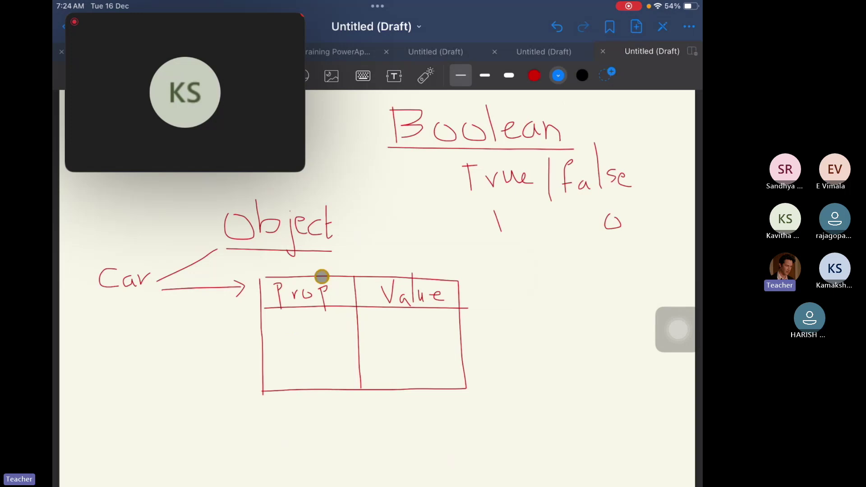
{"action": "mouse_move", "coordinate": [287, 322]}
{"action": "left_mouse_down"}
{"action": "mouse_move", "coordinate": [280, 329]}
{"action": "mouse_move", "coordinate": [296, 336]}
{"action": "mouse_move", "coordinate": [309, 325]}
{"action": "mouse_move", "coordinate": [320, 337]}
{"action": "mouse_move", "coordinate": [346, 321]}
{"action": "left_mouse_up"}
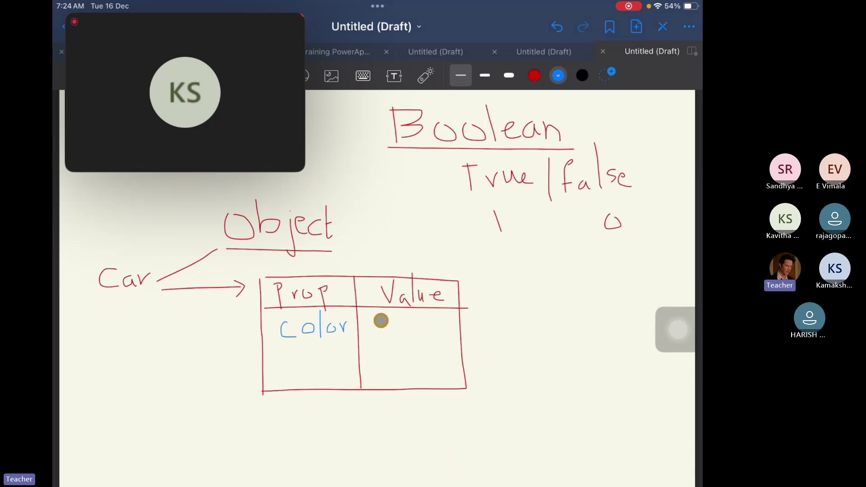
{"action": "mouse_move", "coordinate": [385, 319]}
{"action": "left_mouse_down"}
{"action": "mouse_move", "coordinate": [377, 330]}
{"action": "mouse_move", "coordinate": [400, 335]}
{"action": "mouse_move", "coordinate": [441, 323]}
{"action": "left_mouse_up"}
{"action": "left_click", "coordinate": [419, 330]}
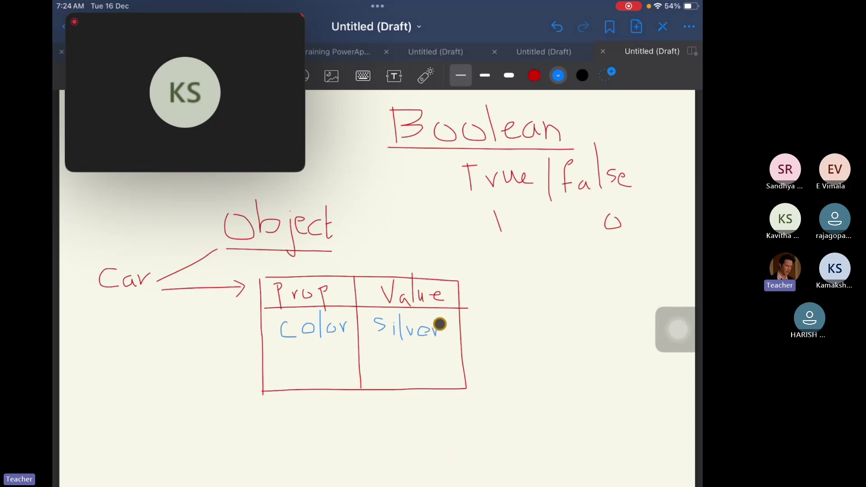
{"action": "left_click_drag", "start_coordinate": [258, 351], "coordinate": [472, 354]}
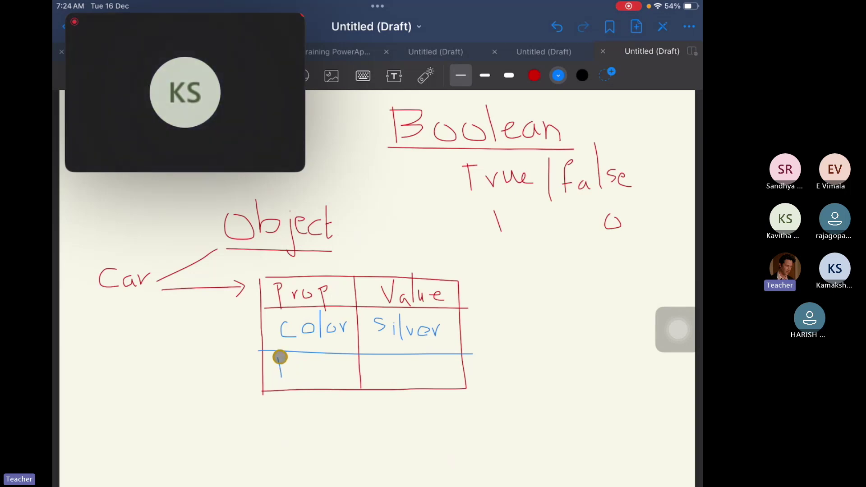
Add rows Brand–BMW and Model–XUY 123, then return to the red pen.
{"action": "mouse_move", "coordinate": [279, 358]}
{"action": "left_mouse_down"}
{"action": "mouse_move", "coordinate": [285, 370]}
{"action": "mouse_move", "coordinate": [351, 377]}
{"action": "left_mouse_up"}
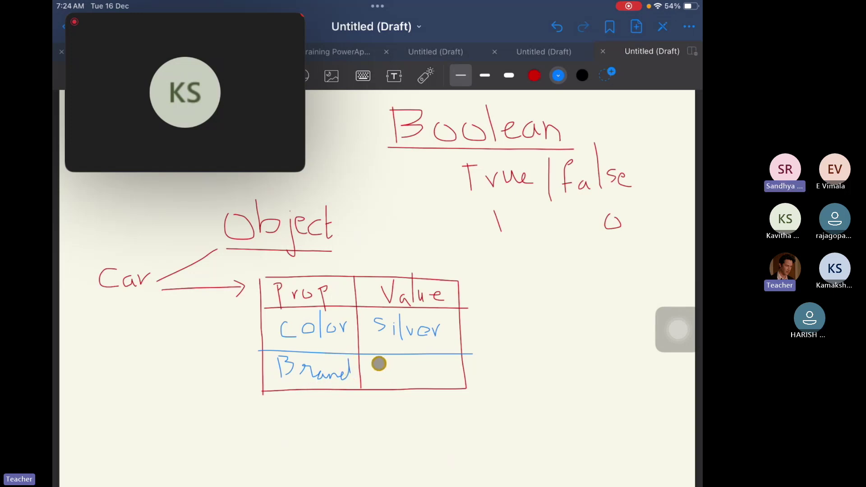
{"action": "mouse_move", "coordinate": [380, 363]}
{"action": "left_mouse_down"}
{"action": "mouse_move", "coordinate": [408, 375]}
{"action": "mouse_move", "coordinate": [412, 361]}
{"action": "mouse_move", "coordinate": [429, 361]}
{"action": "left_mouse_up"}
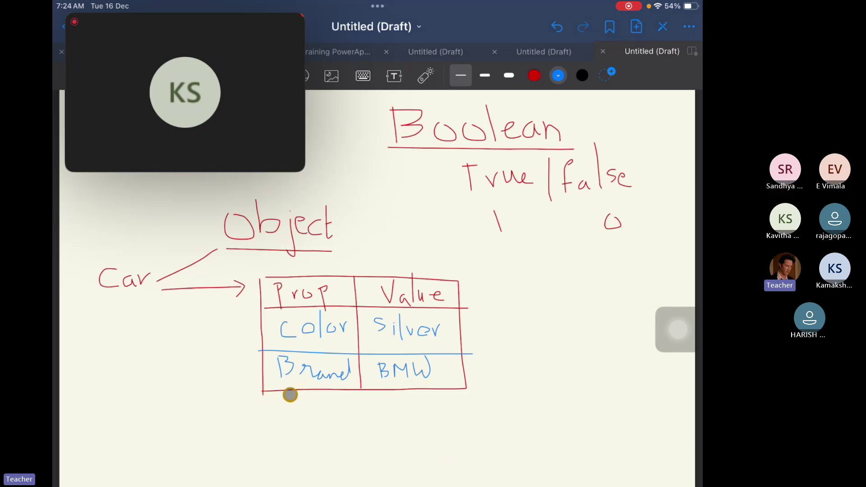
{"action": "mouse_move", "coordinate": [288, 422]}
{"action": "left_mouse_down"}
{"action": "mouse_move", "coordinate": [326, 408]}
{"action": "mouse_move", "coordinate": [349, 417]}
{"action": "left_mouse_up"}
{"action": "mouse_move", "coordinate": [396, 398]}
{"action": "left_mouse_down"}
{"action": "mouse_move", "coordinate": [387, 423]}
{"action": "mouse_move", "coordinate": [417, 400]}
{"action": "mouse_move", "coordinate": [424, 407]}
{"action": "left_mouse_up"}
{"action": "mouse_move", "coordinate": [430, 397]}
{"action": "left_mouse_down"}
{"action": "mouse_move", "coordinate": [410, 415]}
{"action": "mouse_move", "coordinate": [457, 402]}
{"action": "mouse_move", "coordinate": [453, 414]}
{"action": "left_mouse_up"}
{"action": "left_click_drag", "start_coordinate": [454, 401], "coordinate": [455, 414]}
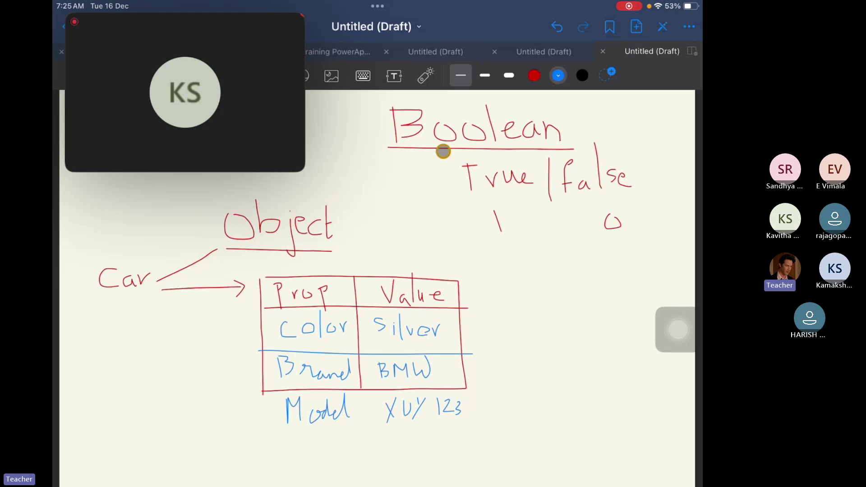
{"action": "left_click", "coordinate": [536, 75]}
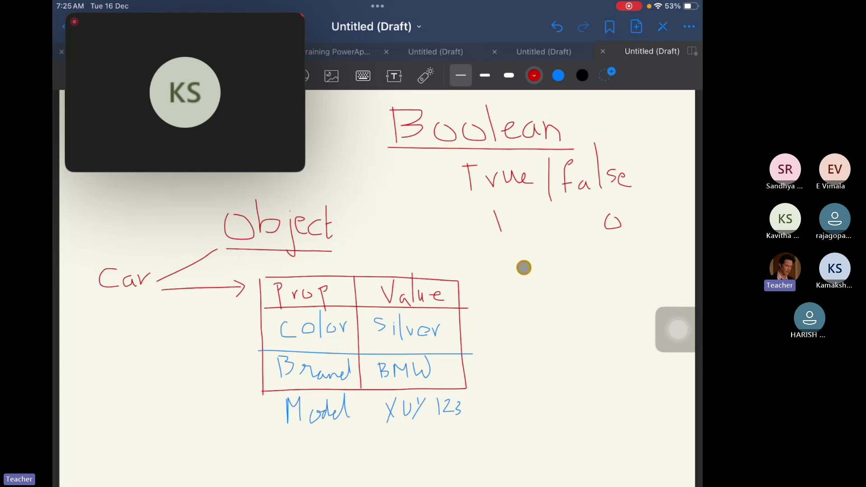
Draw red curly braces right of the table with three placeholder lines.
{"action": "left_click_drag", "start_coordinate": [521, 281], "coordinate": [523, 323]}
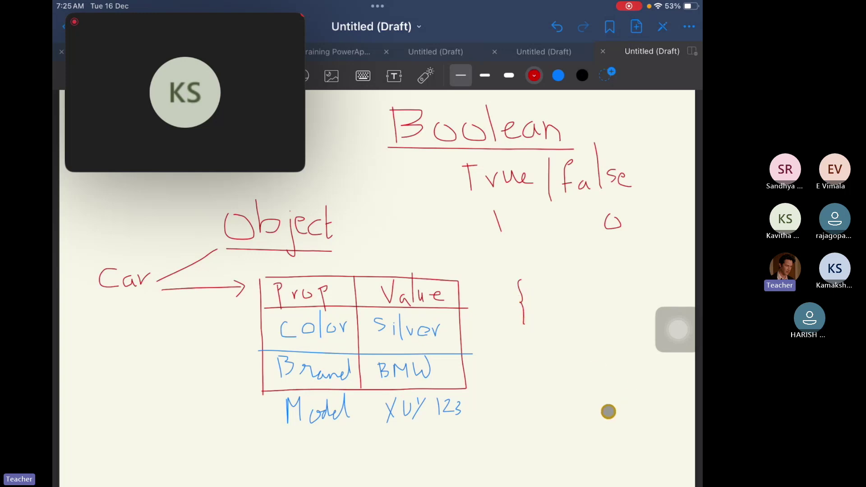
{"action": "left_click_drag", "start_coordinate": [531, 405], "coordinate": [532, 424]}
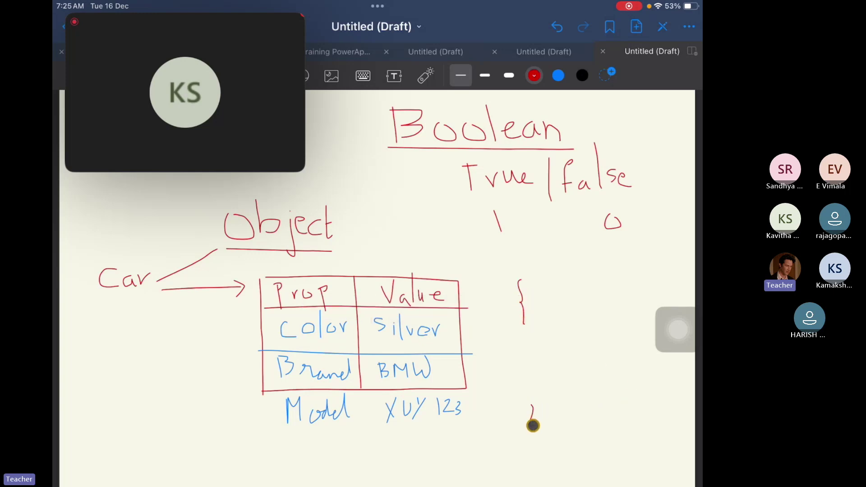
{"action": "left_click_drag", "start_coordinate": [533, 429], "coordinate": [530, 445]}
{"action": "left_click_drag", "start_coordinate": [533, 362], "coordinate": [530, 415]}
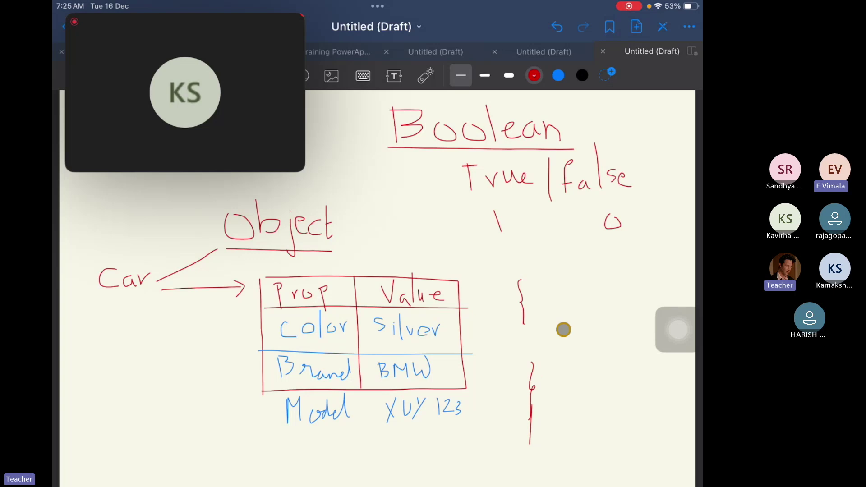
{"action": "left_click_drag", "start_coordinate": [557, 314], "coordinate": [618, 313]}
{"action": "left_click_drag", "start_coordinate": [559, 325], "coordinate": [616, 326]}
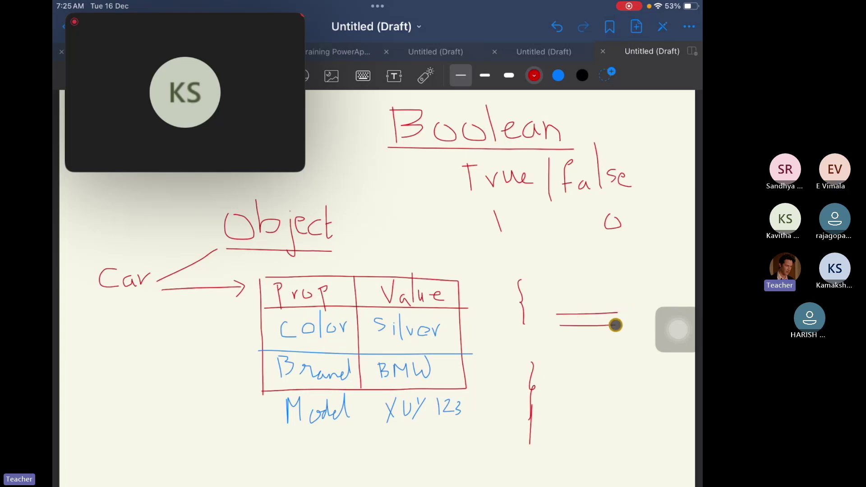
{"action": "left_click_drag", "start_coordinate": [560, 342], "coordinate": [621, 342]}
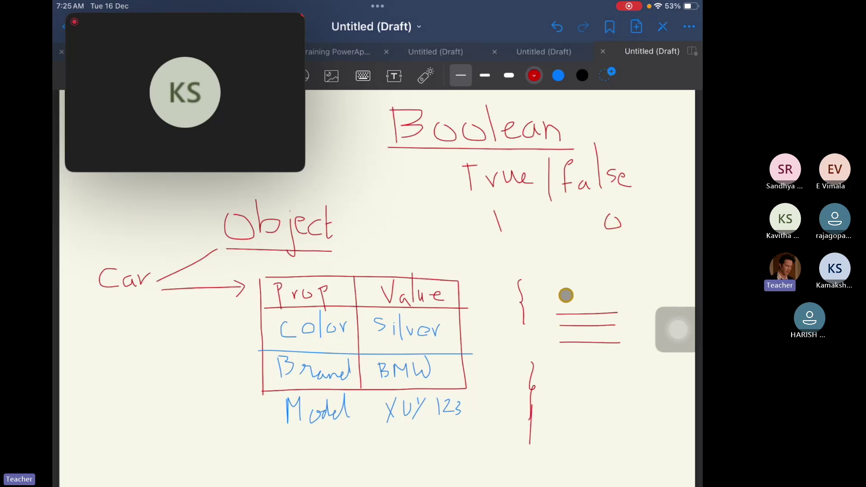
Write "color": "abc" beside the brace, finish the third line, and open Add Page options.
{"action": "mouse_move", "coordinate": [570, 290]}
{"action": "left_mouse_down"}
{"action": "mouse_move", "coordinate": [564, 304]}
{"action": "mouse_move", "coordinate": [576, 298]}
{"action": "mouse_move", "coordinate": [587, 306]}
{"action": "mouse_move", "coordinate": [590, 294]}
{"action": "mouse_move", "coordinate": [616, 285]}
{"action": "left_mouse_up"}
{"action": "left_click_drag", "start_coordinate": [619, 279], "coordinate": [620, 283]}
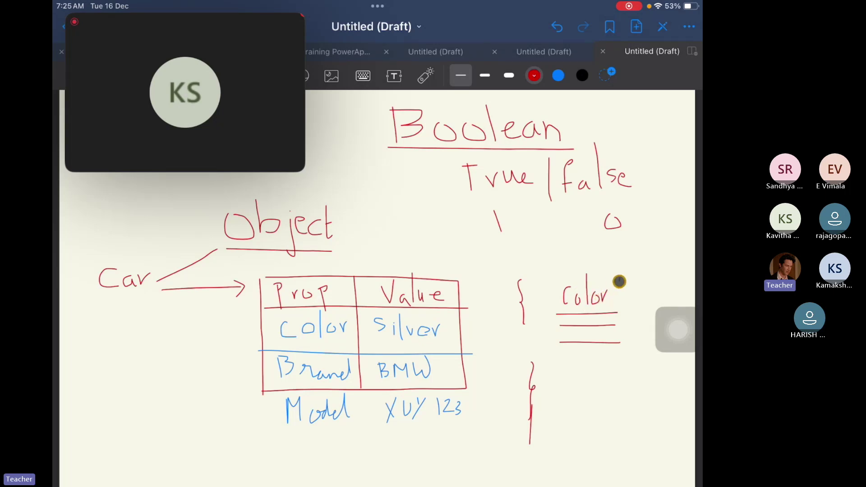
{"action": "left_click_drag", "start_coordinate": [554, 278], "coordinate": [557, 281]}
{"action": "left_click", "coordinate": [628, 292]}
{"action": "left_click", "coordinate": [628, 298]}
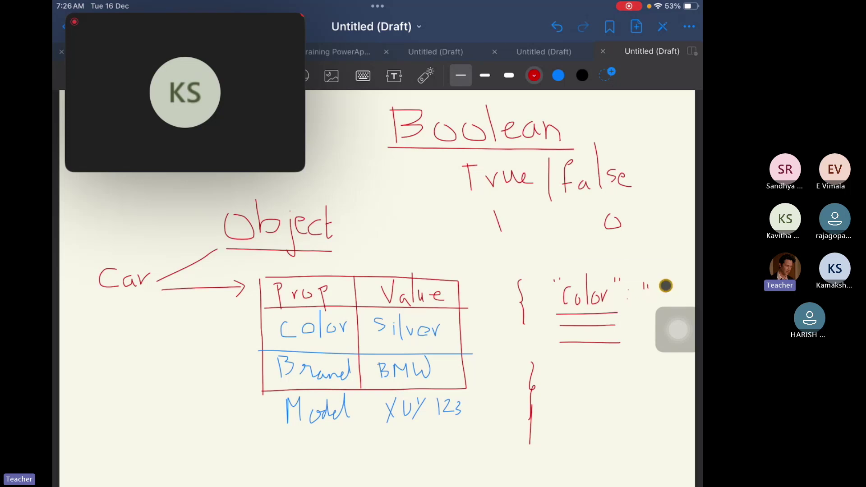
{"action": "left_click", "coordinate": [662, 288]}
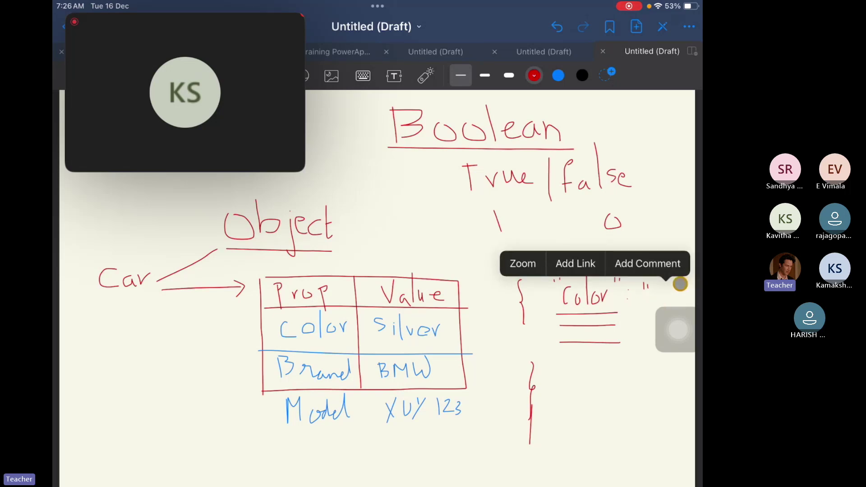
{"action": "left_click", "coordinate": [682, 285]}
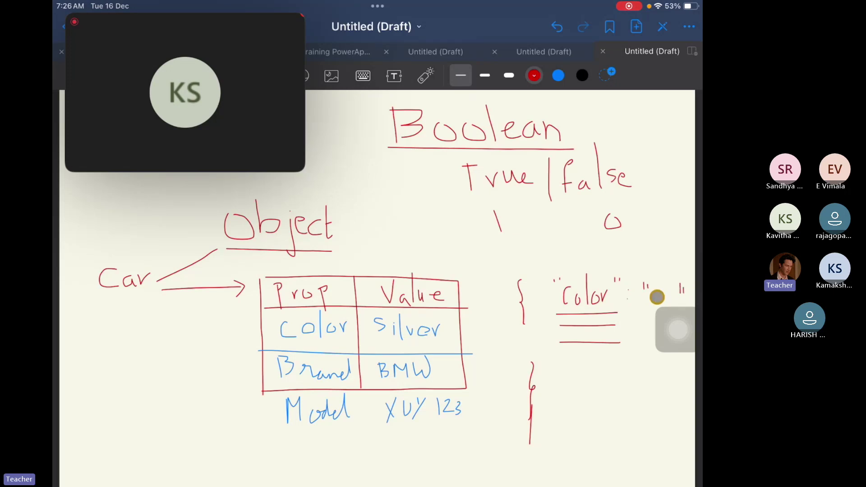
{"action": "mouse_move", "coordinate": [657, 296]}
{"action": "left_mouse_down"}
{"action": "mouse_move", "coordinate": [660, 309]}
{"action": "mouse_move", "coordinate": [668, 300]}
{"action": "mouse_move", "coordinate": [676, 308]}
{"action": "left_mouse_up"}
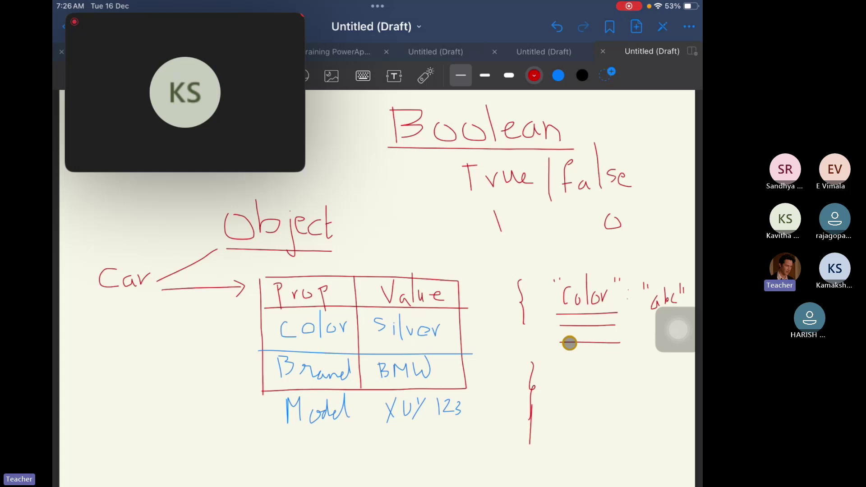
{"action": "left_click_drag", "start_coordinate": [570, 344], "coordinate": [561, 343]}
{"action": "left_click", "coordinate": [639, 26]}
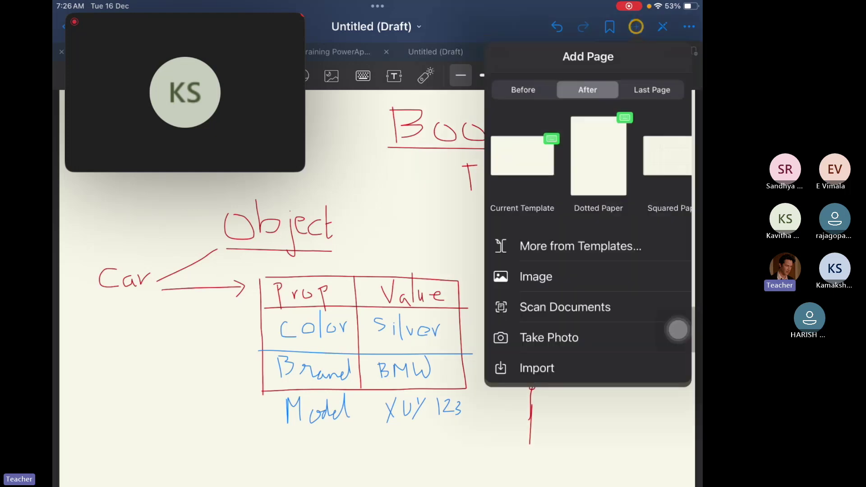
Add a blank page in the current template and write the underlined heading 'Integer'.
{"action": "left_click", "coordinate": [527, 161]}
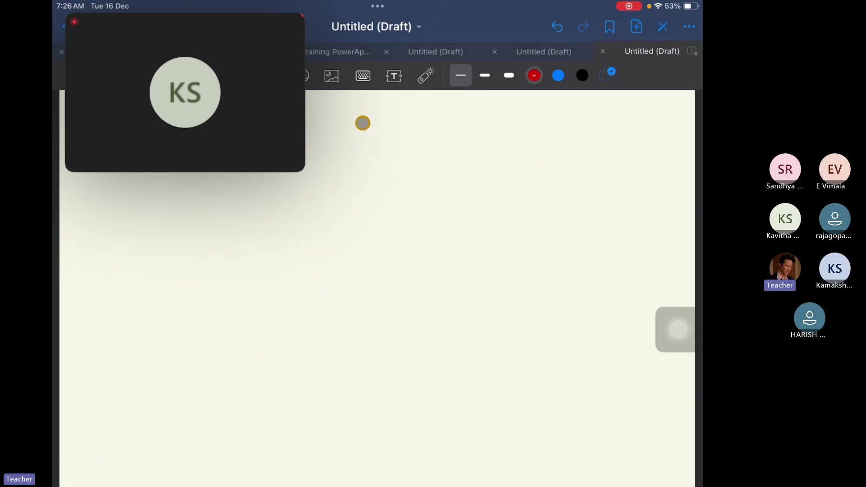
{"action": "left_click", "coordinate": [394, 332]}
{"action": "mouse_move", "coordinate": [363, 123]}
{"action": "left_mouse_down"}
{"action": "mouse_move", "coordinate": [363, 152]}
{"action": "mouse_move", "coordinate": [382, 149]}
{"action": "left_mouse_up"}
{"action": "mouse_move", "coordinate": [351, 122]}
{"action": "left_mouse_down"}
{"action": "mouse_move", "coordinate": [384, 122]}
{"action": "mouse_move", "coordinate": [409, 145]}
{"action": "left_mouse_up"}
{"action": "mouse_move", "coordinate": [414, 107]}
{"action": "left_mouse_down"}
{"action": "mouse_move", "coordinate": [424, 142]}
{"action": "mouse_move", "coordinate": [425, 124]}
{"action": "mouse_move", "coordinate": [431, 133]}
{"action": "mouse_move", "coordinate": [456, 129]}
{"action": "mouse_move", "coordinate": [456, 149]}
{"action": "mouse_move", "coordinate": [475, 126]}
{"action": "mouse_move", "coordinate": [493, 128]}
{"action": "left_mouse_up"}
{"action": "left_click_drag", "start_coordinate": [492, 128], "coordinate": [507, 135]}
{"action": "left_click_drag", "start_coordinate": [355, 164], "coordinate": [513, 164]}
Write 'a = 1' and 'Increment by 2' beneath the heading, starting another 'a ='.
{"action": "mouse_move", "coordinate": [354, 192]}
{"action": "left_mouse_down"}
{"action": "mouse_move", "coordinate": [364, 217]}
{"action": "mouse_move", "coordinate": [401, 199]}
{"action": "mouse_move", "coordinate": [432, 215]}
{"action": "left_mouse_up"}
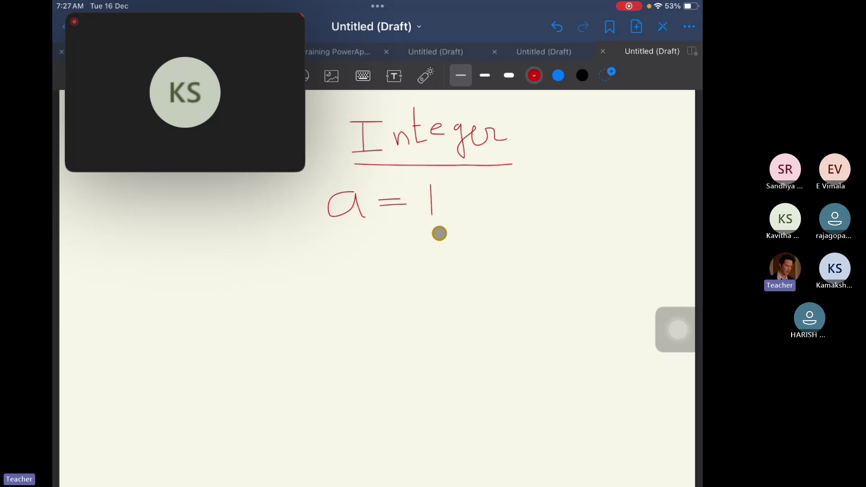
{"action": "mouse_move", "coordinate": [338, 233]}
{"action": "left_mouse_down"}
{"action": "mouse_move", "coordinate": [338, 255]}
{"action": "mouse_move", "coordinate": [353, 255]}
{"action": "mouse_move", "coordinate": [342, 233]}
{"action": "mouse_move", "coordinate": [367, 232]}
{"action": "mouse_move", "coordinate": [373, 251]}
{"action": "mouse_move", "coordinate": [381, 242]}
{"action": "mouse_move", "coordinate": [397, 248]}
{"action": "mouse_move", "coordinate": [424, 238]}
{"action": "mouse_move", "coordinate": [439, 250]}
{"action": "mouse_move", "coordinate": [456, 238]}
{"action": "mouse_move", "coordinate": [496, 253]}
{"action": "mouse_move", "coordinate": [506, 248]}
{"action": "mouse_move", "coordinate": [501, 236]}
{"action": "mouse_move", "coordinate": [547, 240]}
{"action": "mouse_move", "coordinate": [555, 232]}
{"action": "mouse_move", "coordinate": [561, 263]}
{"action": "mouse_move", "coordinate": [579, 241]}
{"action": "mouse_move", "coordinate": [618, 245]}
{"action": "left_mouse_up"}
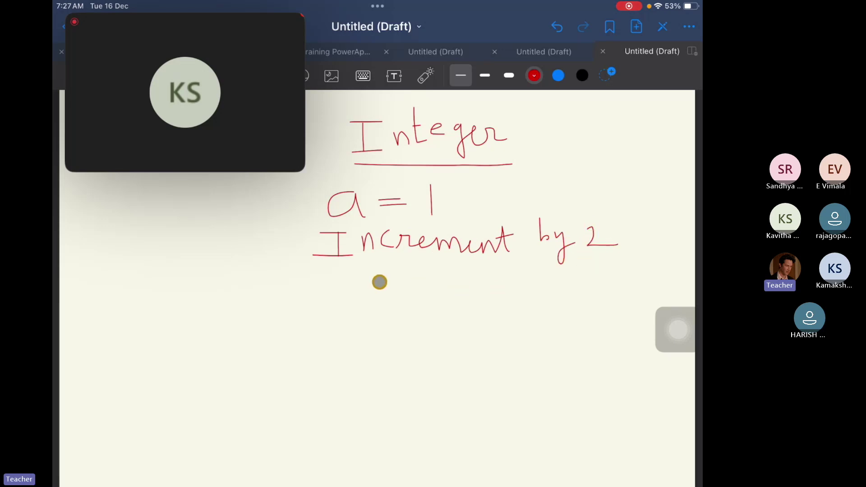
{"action": "mouse_move", "coordinate": [360, 279]}
{"action": "left_mouse_down"}
{"action": "mouse_move", "coordinate": [348, 288]}
{"action": "mouse_move", "coordinate": [363, 296]}
{"action": "mouse_move", "coordinate": [391, 283]}
{"action": "mouse_move", "coordinate": [400, 291]}
{"action": "left_mouse_up"}
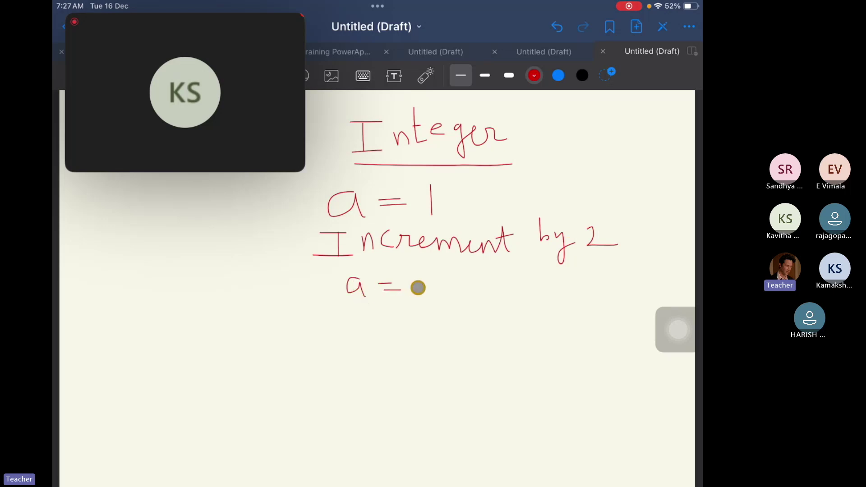
Write 3 to complete 'a = 3'.
{"action": "left_click", "coordinate": [418, 288]}
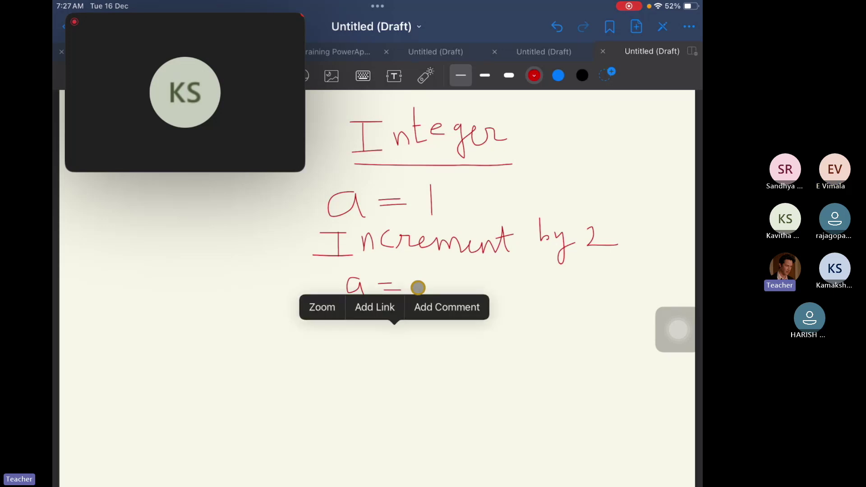
{"action": "left_click", "coordinate": [419, 288]}
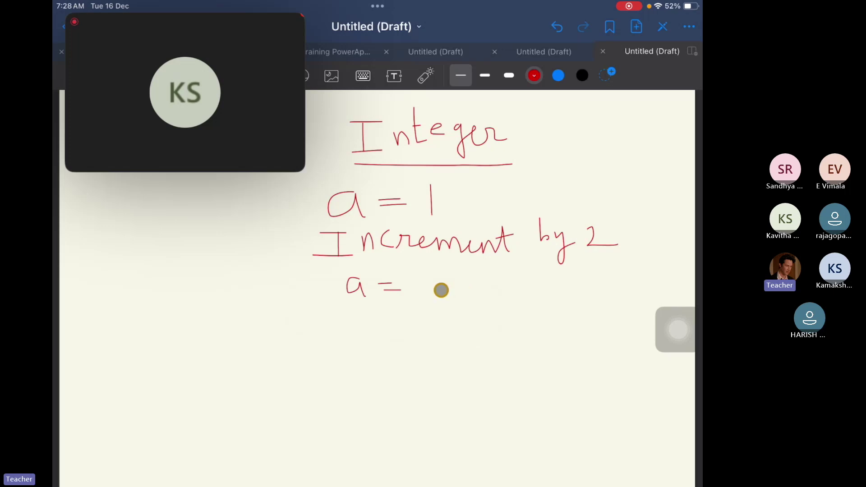
{"action": "mouse_move", "coordinate": [418, 276]}
{"action": "left_mouse_down"}
{"action": "mouse_move", "coordinate": [438, 276]}
{"action": "mouse_move", "coordinate": [445, 291]}
{"action": "mouse_move", "coordinate": [429, 299]}
{"action": "left_mouse_up"}
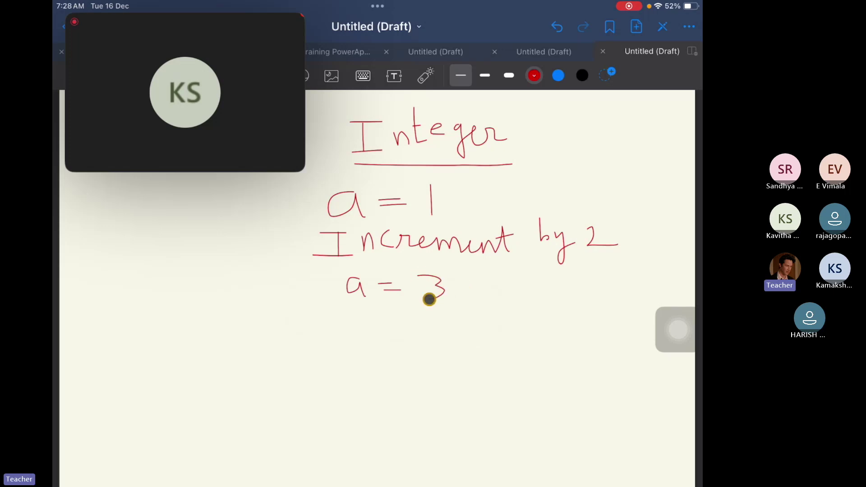
Write 'Decrement by 1' below it and begin 'a =' underneath.
{"action": "left_click_drag", "start_coordinate": [323, 306], "coordinate": [337, 348]}
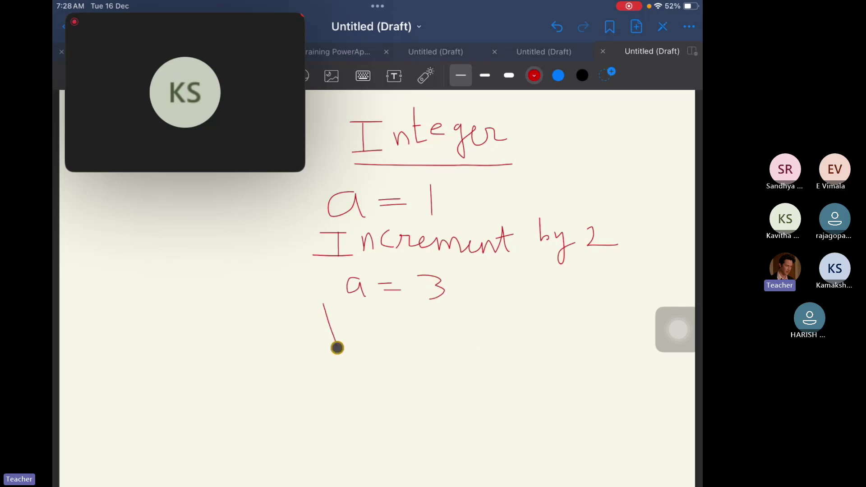
{"action": "mouse_move", "coordinate": [325, 310]}
{"action": "left_mouse_down"}
{"action": "mouse_move", "coordinate": [348, 319]}
{"action": "mouse_move", "coordinate": [342, 338]}
{"action": "mouse_move", "coordinate": [399, 330]}
{"action": "mouse_move", "coordinate": [480, 339]}
{"action": "mouse_move", "coordinate": [501, 328]}
{"action": "mouse_move", "coordinate": [505, 339]}
{"action": "left_mouse_up"}
{"action": "mouse_move", "coordinate": [492, 327]}
{"action": "left_mouse_down"}
{"action": "mouse_move", "coordinate": [543, 334]}
{"action": "mouse_move", "coordinate": [555, 323]}
{"action": "mouse_move", "coordinate": [563, 353]}
{"action": "left_mouse_up"}
{"action": "left_click_drag", "start_coordinate": [592, 318], "coordinate": [591, 344]}
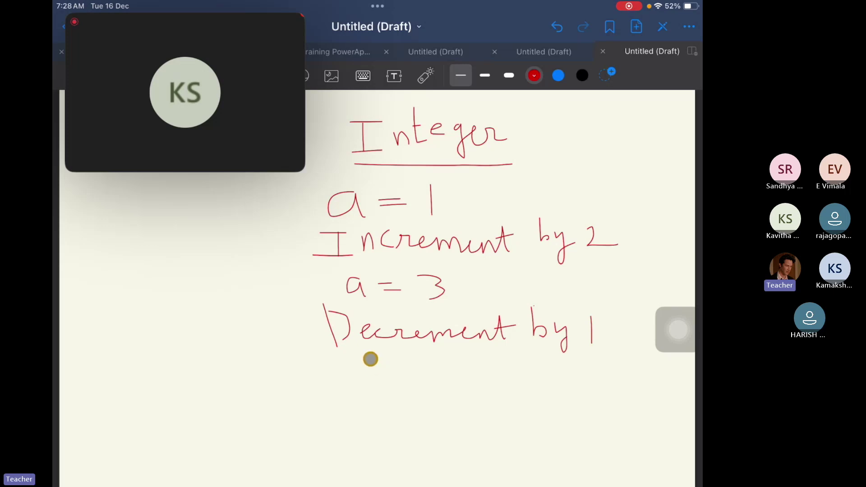
{"action": "mouse_move", "coordinate": [370, 358]}
{"action": "left_mouse_down"}
{"action": "mouse_move", "coordinate": [378, 373]}
{"action": "mouse_move", "coordinate": [403, 363]}
{"action": "mouse_move", "coordinate": [429, 380]}
{"action": "mouse_move", "coordinate": [427, 361]}
{"action": "left_mouse_up"}
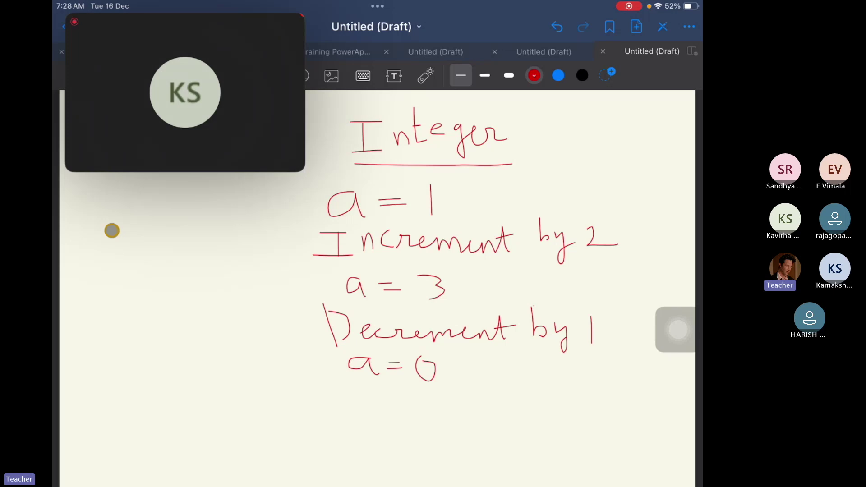
Start the expression 'a+3=' on the left side of the page.
{"action": "mouse_move", "coordinate": [122, 241]}
{"action": "left_mouse_down"}
{"action": "mouse_move", "coordinate": [133, 262]}
{"action": "mouse_move", "coordinate": [156, 253]}
{"action": "mouse_move", "coordinate": [153, 266]}
{"action": "left_mouse_up"}
{"action": "mouse_move", "coordinate": [168, 236]}
{"action": "left_mouse_down"}
{"action": "mouse_move", "coordinate": [182, 255]}
{"action": "mouse_move", "coordinate": [151, 257]}
{"action": "mouse_move", "coordinate": [221, 252]}
{"action": "left_mouse_up"}
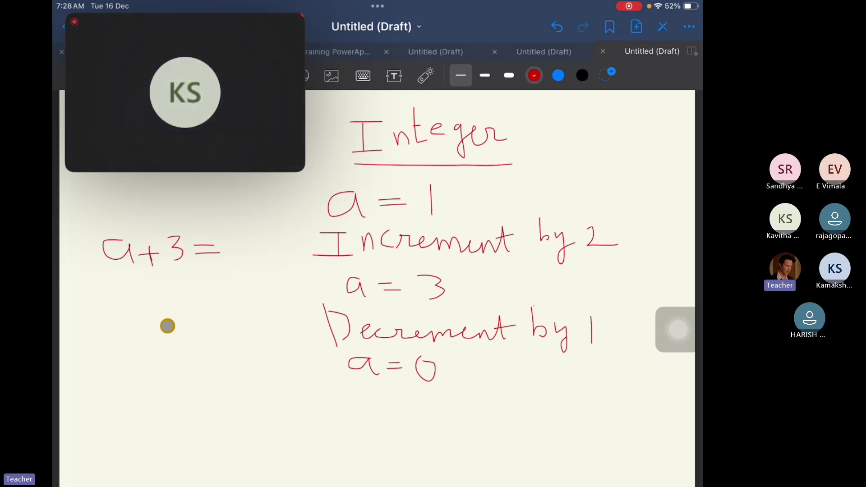
{"action": "left_click", "coordinate": [236, 238]}
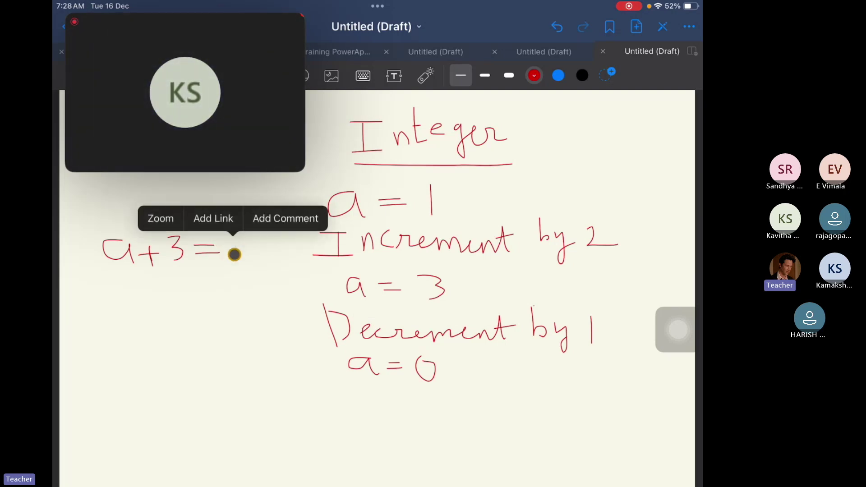
Complete 'a+3=3' and draw two bracket strokes beneath it.
{"action": "mouse_move", "coordinate": [230, 226]}
{"action": "left_mouse_down"}
{"action": "mouse_move", "coordinate": [239, 225]}
{"action": "mouse_move", "coordinate": [242, 242]}
{"action": "mouse_move", "coordinate": [233, 256]}
{"action": "left_mouse_up"}
{"action": "left_click", "coordinate": [244, 249]}
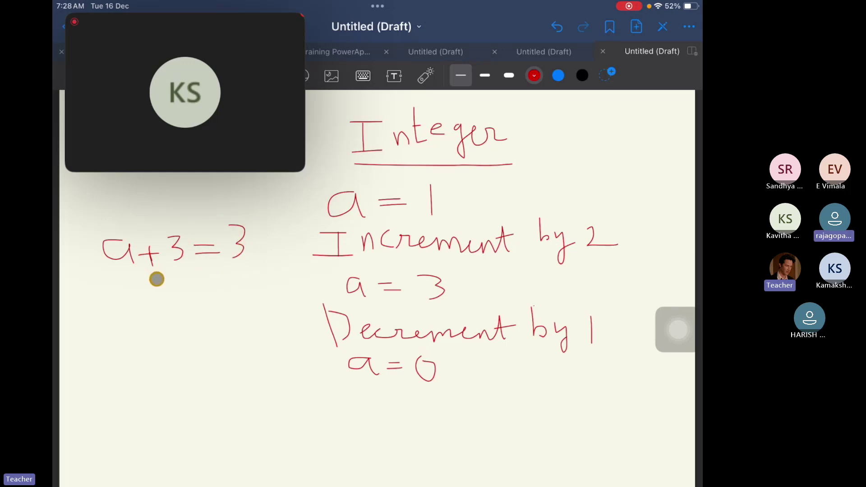
{"action": "mouse_move", "coordinate": [156, 286]}
{"action": "left_mouse_down"}
{"action": "mouse_move", "coordinate": [155, 300]}
{"action": "mouse_move", "coordinate": [207, 311]}
{"action": "mouse_move", "coordinate": [242, 293]}
{"action": "mouse_move", "coordinate": [244, 305]}
{"action": "mouse_move", "coordinate": [223, 314]}
{"action": "left_mouse_up"}
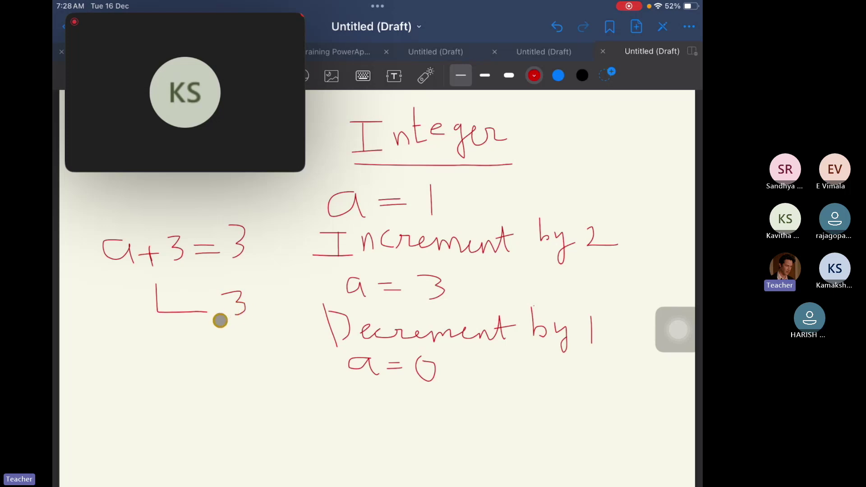
{"action": "mouse_move", "coordinate": [162, 328]}
{"action": "left_mouse_down"}
{"action": "mouse_move", "coordinate": [162, 362]}
{"action": "mouse_move", "coordinate": [204, 363]}
{"action": "left_mouse_up"}
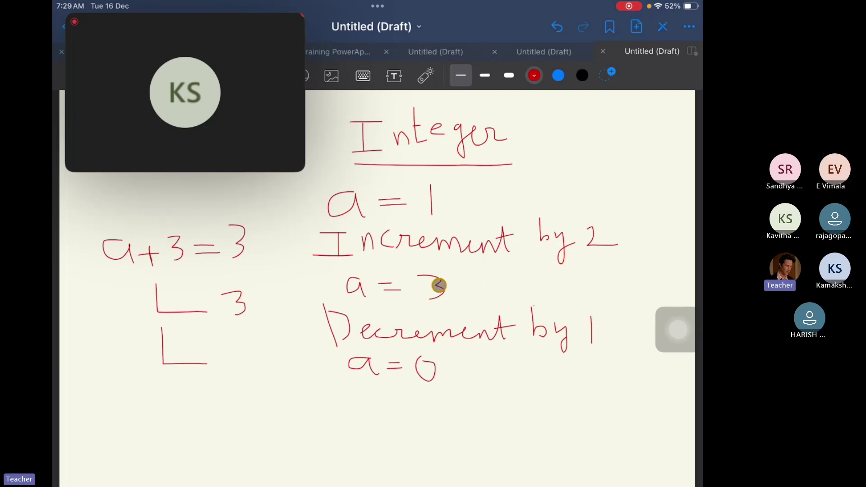
Retouch the 0 in 'a = 0'.
{"action": "left_click", "coordinate": [438, 285]}
{"action": "left_click", "coordinate": [438, 285]}
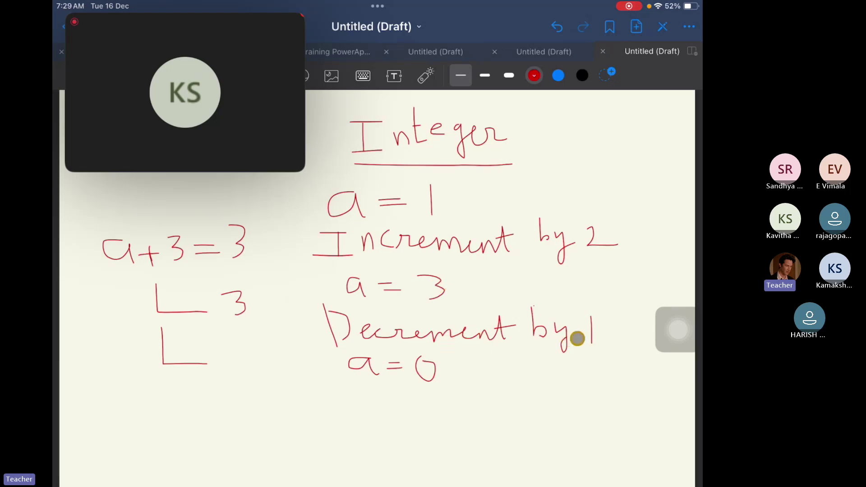
{"action": "left_click_drag", "start_coordinate": [446, 383], "coordinate": [424, 382]}
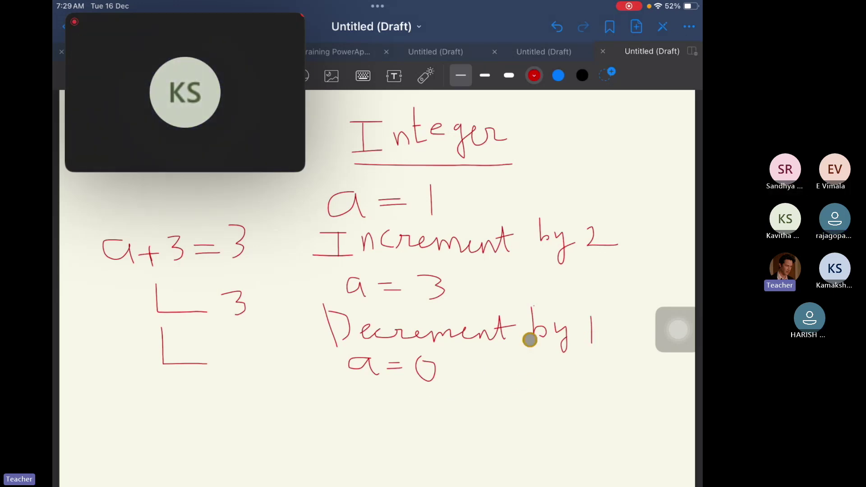
In blue, cross out 'a = 0' and write the corrected 'a = 2' beside it.
{"action": "left_click", "coordinate": [558, 77]}
{"action": "mouse_move", "coordinate": [470, 353]}
{"action": "left_mouse_down"}
{"action": "mouse_move", "coordinate": [446, 377]}
{"action": "mouse_move", "coordinate": [470, 375]}
{"action": "left_mouse_up"}
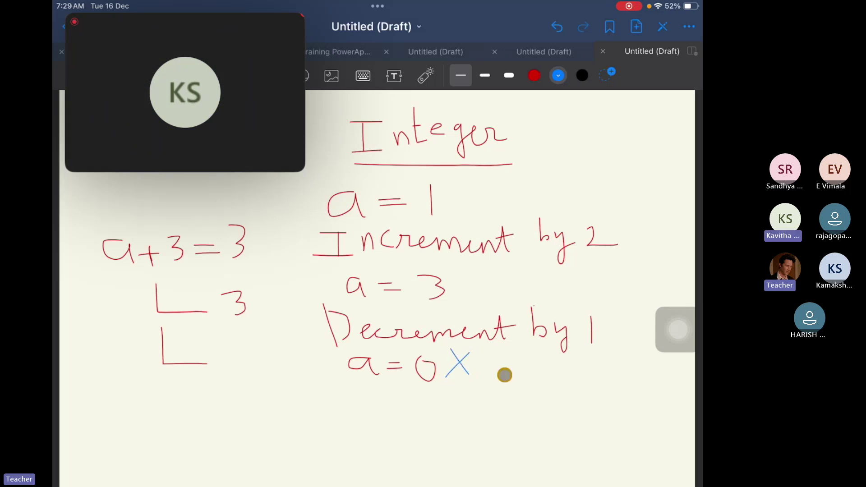
{"action": "mouse_move", "coordinate": [523, 364]}
{"action": "left_mouse_down"}
{"action": "mouse_move", "coordinate": [527, 374]}
{"action": "mouse_move", "coordinate": [550, 369]}
{"action": "left_mouse_up"}
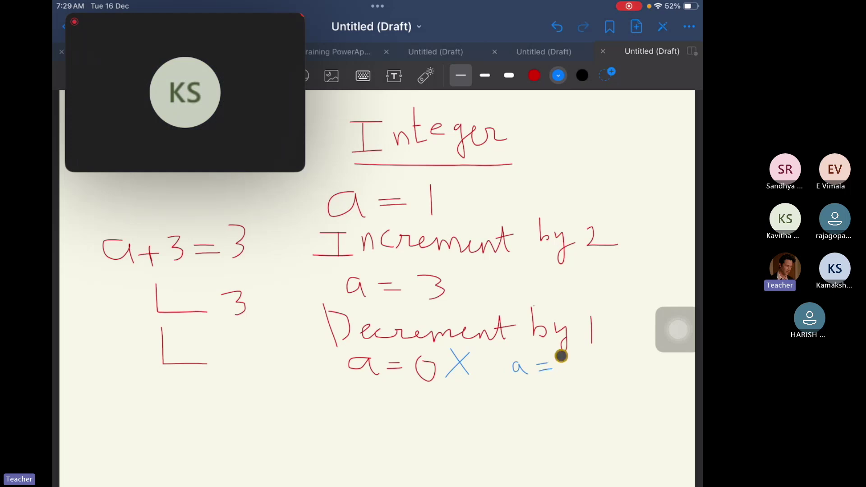
{"action": "left_click_drag", "start_coordinate": [561, 356], "coordinate": [581, 380]}
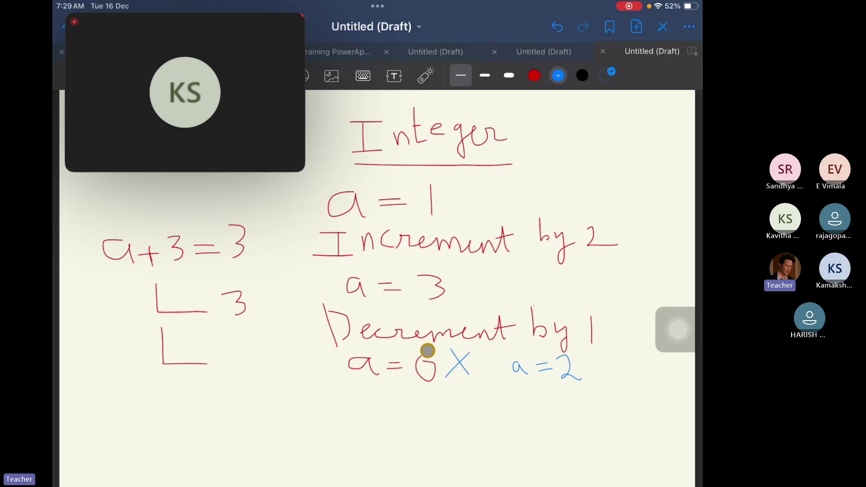
{"action": "right_click", "coordinate": [548, 344]}
{"action": "left_click", "coordinate": [590, 343]}
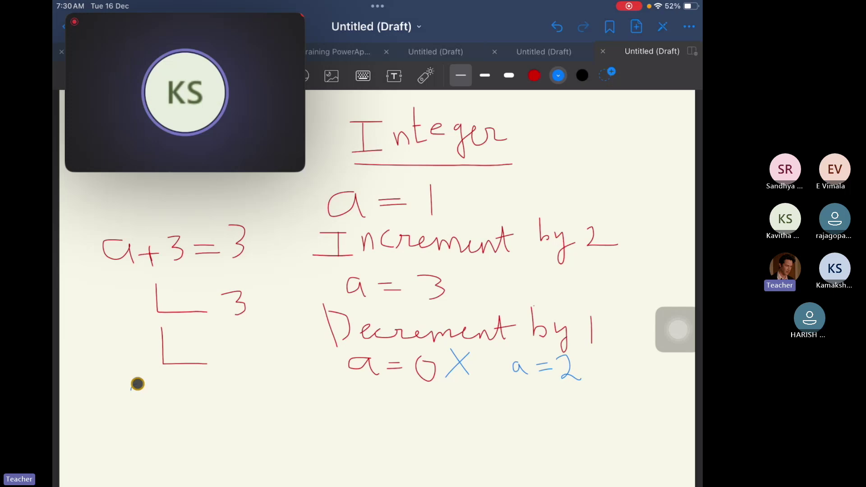
Write '2+3' below the brackets, tick 'a = 3', arrow back to 'a = 1', and tick 2+3=5.
{"action": "left_click_drag", "start_coordinate": [134, 387], "coordinate": [147, 406]}
{"action": "mouse_move", "coordinate": [154, 395]}
{"action": "left_mouse_down"}
{"action": "mouse_move", "coordinate": [170, 393]}
{"action": "mouse_move", "coordinate": [166, 408]}
{"action": "mouse_move", "coordinate": [186, 394]}
{"action": "mouse_move", "coordinate": [180, 405]}
{"action": "mouse_move", "coordinate": [213, 397]}
{"action": "mouse_move", "coordinate": [226, 382]}
{"action": "mouse_move", "coordinate": [224, 405]}
{"action": "left_mouse_up"}
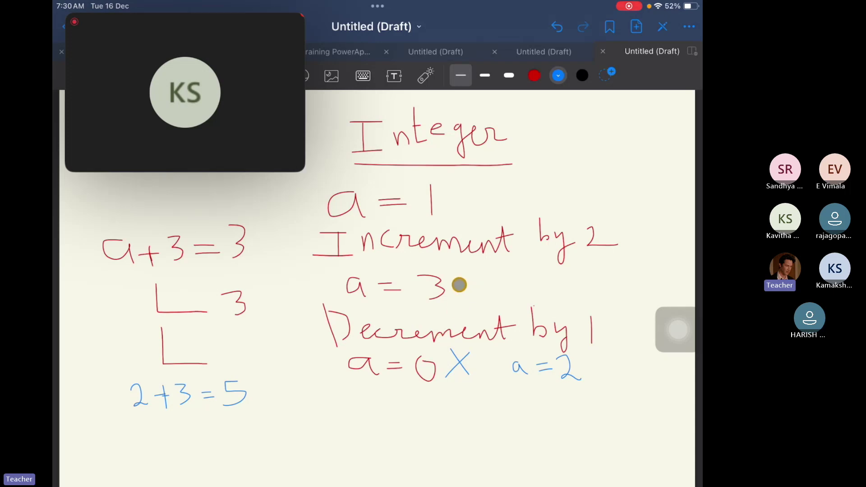
{"action": "left_click_drag", "start_coordinate": [460, 284], "coordinate": [506, 270]}
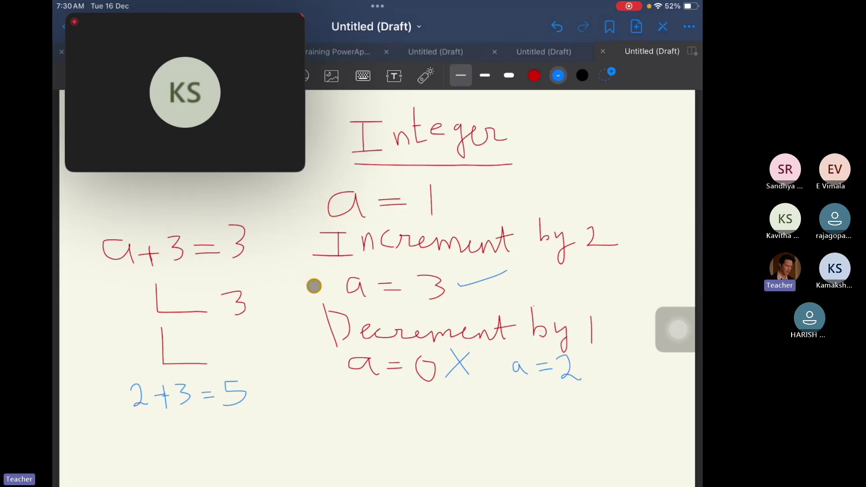
{"action": "mouse_move", "coordinate": [309, 318]}
{"action": "left_mouse_down"}
{"action": "mouse_move", "coordinate": [294, 226]}
{"action": "mouse_move", "coordinate": [333, 188]}
{"action": "mouse_move", "coordinate": [340, 203]}
{"action": "left_mouse_up"}
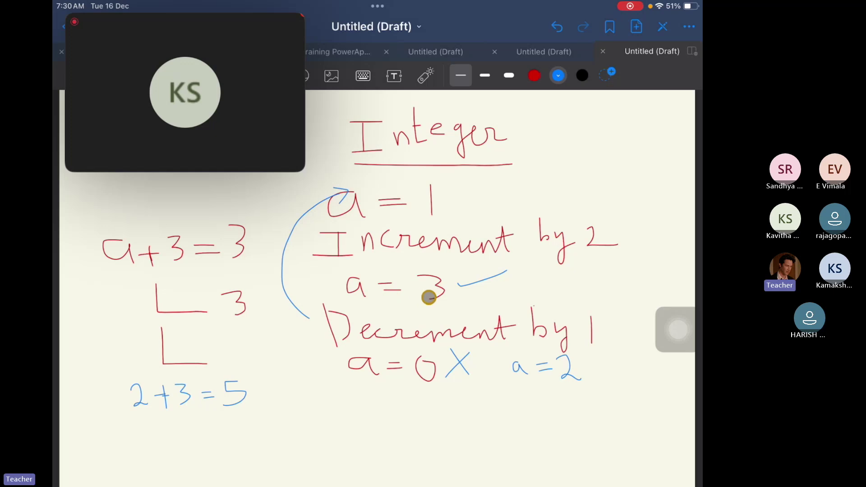
{"action": "right_click", "coordinate": [429, 297]}
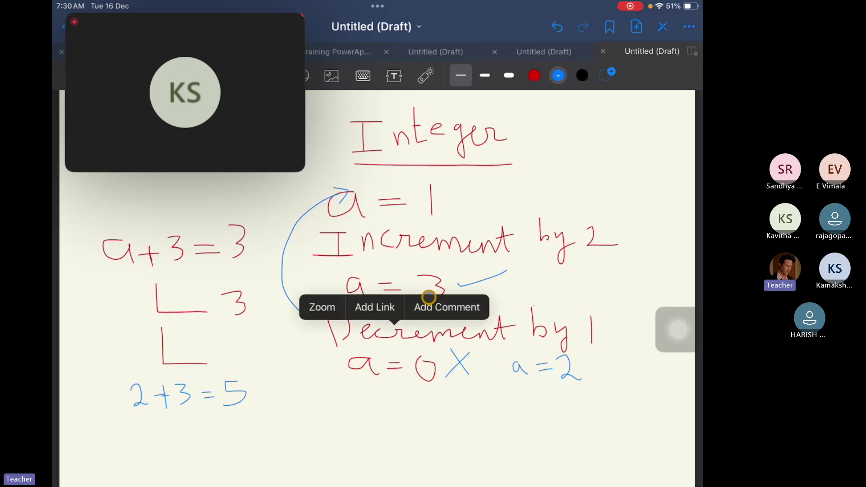
{"action": "left_click", "coordinate": [429, 298]}
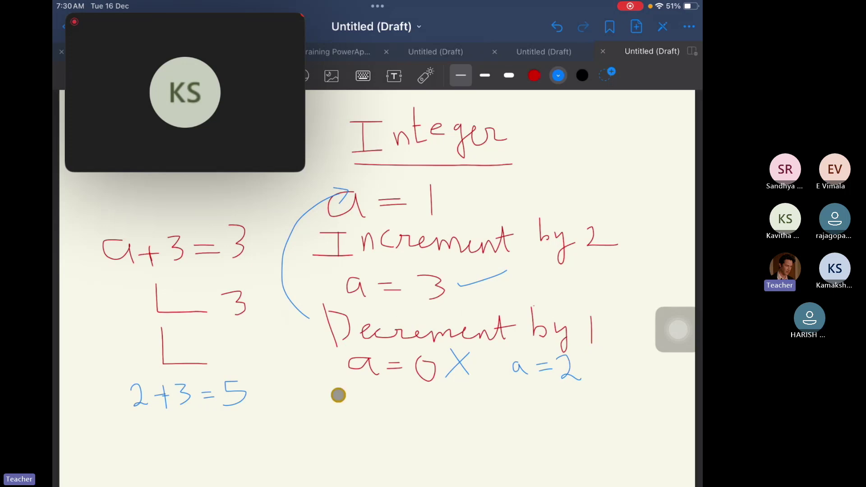
{"action": "mouse_move", "coordinate": [254, 387]}
{"action": "left_mouse_down"}
{"action": "mouse_move", "coordinate": [267, 388]}
{"action": "mouse_move", "coordinate": [294, 364]}
{"action": "left_mouse_up"}
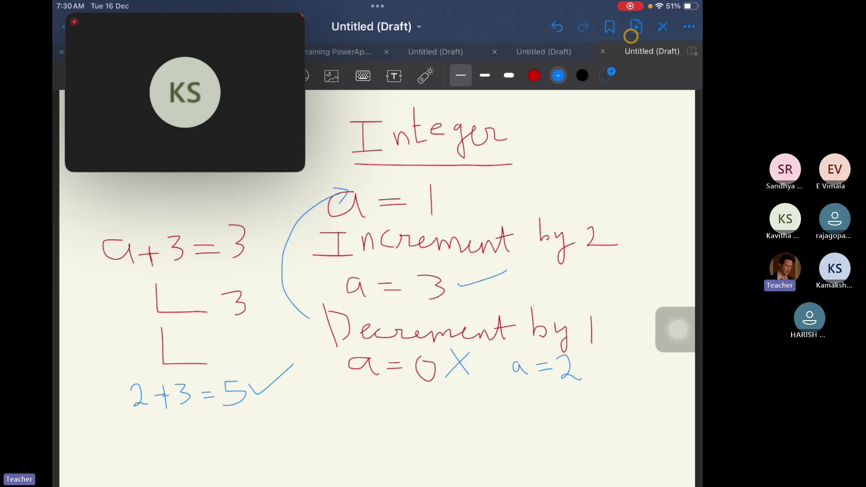
Insert a blank Current Template page after the Integer page.
{"action": "left_click", "coordinate": [636, 27]}
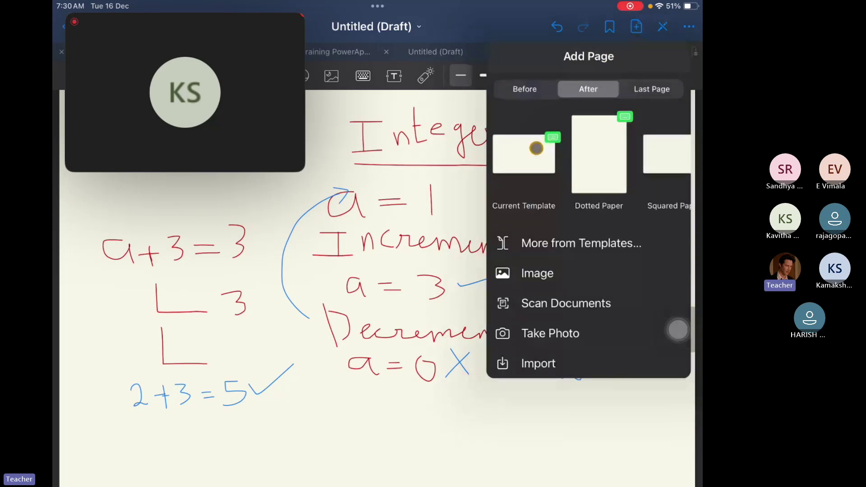
{"action": "left_click", "coordinate": [535, 148]}
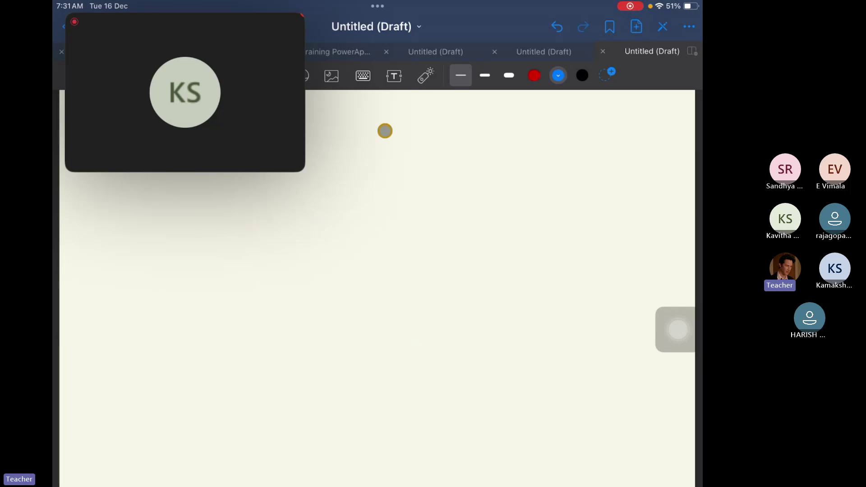
Write and underline the 'strings' heading and the 'Append' subheading below it.
{"action": "mouse_move", "coordinate": [400, 123]}
{"action": "left_mouse_down"}
{"action": "mouse_move", "coordinate": [387, 128]}
{"action": "mouse_move", "coordinate": [387, 139]}
{"action": "left_mouse_up"}
{"action": "mouse_move", "coordinate": [409, 111]}
{"action": "left_mouse_down"}
{"action": "mouse_move", "coordinate": [414, 139]}
{"action": "mouse_move", "coordinate": [431, 118]}
{"action": "mouse_move", "coordinate": [445, 136]}
{"action": "mouse_move", "coordinate": [486, 122]}
{"action": "mouse_move", "coordinate": [483, 152]}
{"action": "mouse_move", "coordinate": [509, 138]}
{"action": "left_mouse_up"}
{"action": "left_click", "coordinate": [448, 126]}
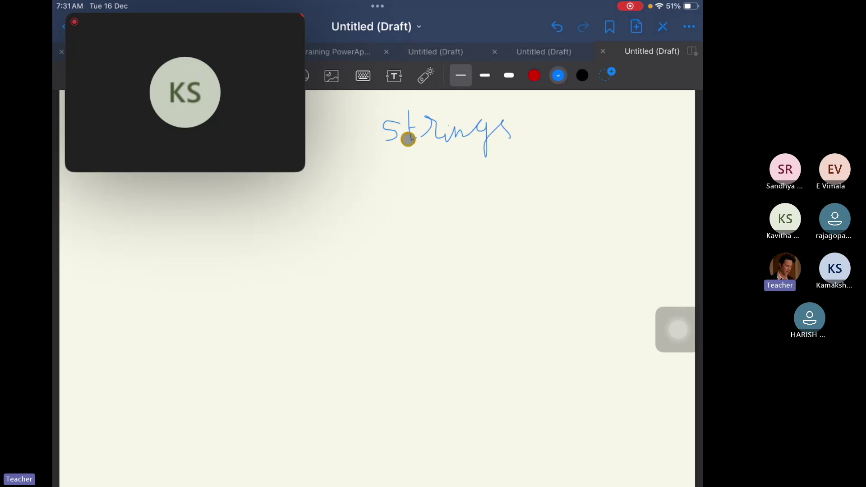
{"action": "left_click_drag", "start_coordinate": [366, 152], "coordinate": [524, 154]}
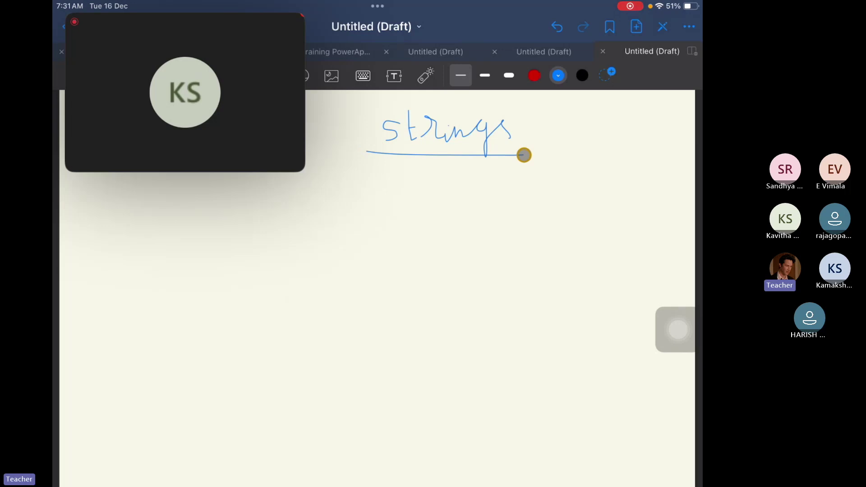
{"action": "mouse_move", "coordinate": [380, 178]}
{"action": "left_mouse_down"}
{"action": "mouse_move", "coordinate": [379, 189]}
{"action": "mouse_move", "coordinate": [402, 210]}
{"action": "mouse_move", "coordinate": [395, 194]}
{"action": "mouse_move", "coordinate": [410, 224]}
{"action": "left_mouse_up"}
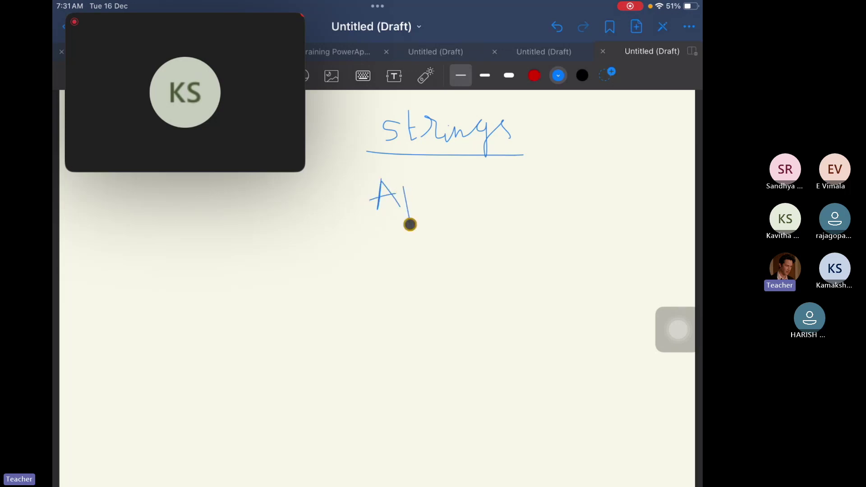
{"action": "mouse_move", "coordinate": [404, 186]}
{"action": "left_mouse_down"}
{"action": "mouse_move", "coordinate": [427, 216]}
{"action": "mouse_move", "coordinate": [437, 187]}
{"action": "mouse_move", "coordinate": [486, 196]}
{"action": "mouse_move", "coordinate": [478, 203]}
{"action": "left_mouse_up"}
{"action": "left_click_drag", "start_coordinate": [361, 219], "coordinate": [494, 215]}
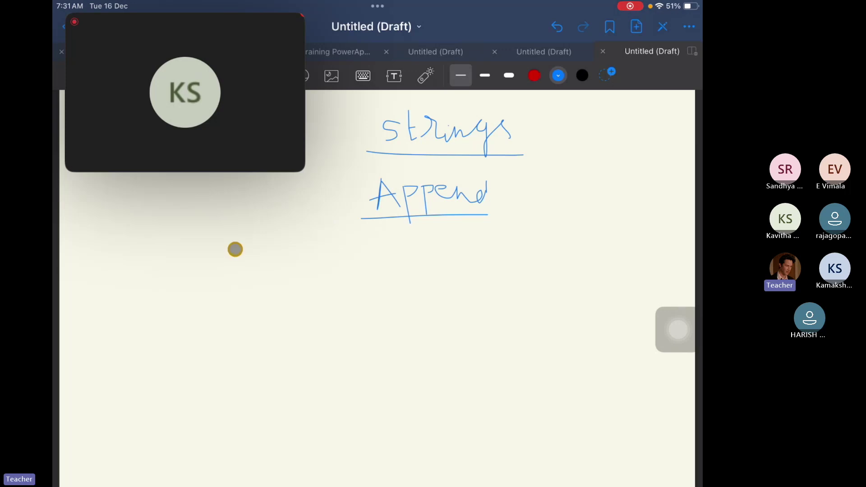
Write the example name in quotes on the left of the page.
{"action": "left_click_drag", "start_coordinate": [235, 237], "coordinate": [237, 280]}
{"action": "mouse_move", "coordinate": [226, 236]}
{"action": "left_mouse_down"}
{"action": "mouse_move", "coordinate": [232, 256]}
{"action": "mouse_move", "coordinate": [251, 265]}
{"action": "mouse_move", "coordinate": [269, 257]}
{"action": "mouse_move", "coordinate": [280, 285]}
{"action": "left_mouse_up"}
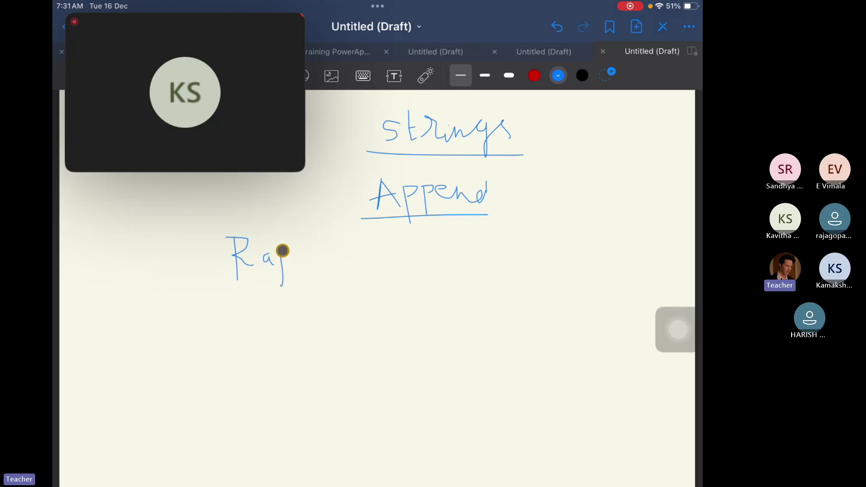
{"action": "mouse_move", "coordinate": [304, 254]}
{"action": "left_mouse_down"}
{"action": "mouse_move", "coordinate": [293, 261]}
{"action": "mouse_move", "coordinate": [305, 261]}
{"action": "left_mouse_up"}
{"action": "left_click_drag", "start_coordinate": [319, 228], "coordinate": [326, 235]}
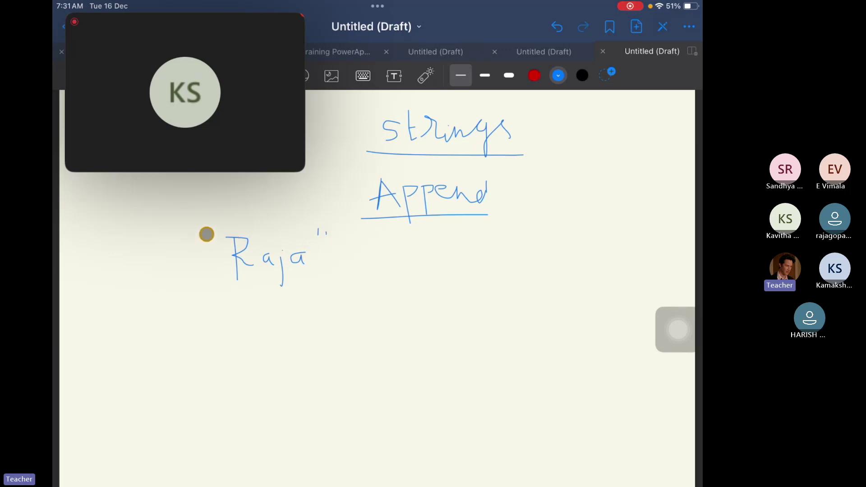
{"action": "left_click_drag", "start_coordinate": [208, 231], "coordinate": [215, 238]}
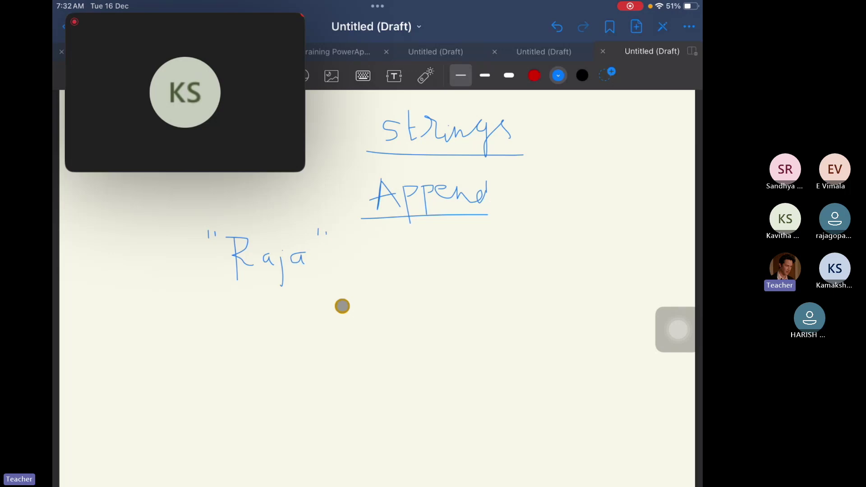
Draw an arrow from Append to a quoted "Dr", then a down arrow to the appended result 'Dr' plus the name.
{"action": "mouse_move", "coordinate": [437, 234]}
{"action": "left_mouse_down"}
{"action": "mouse_move", "coordinate": [438, 303]}
{"action": "mouse_move", "coordinate": [302, 313]}
{"action": "left_mouse_up"}
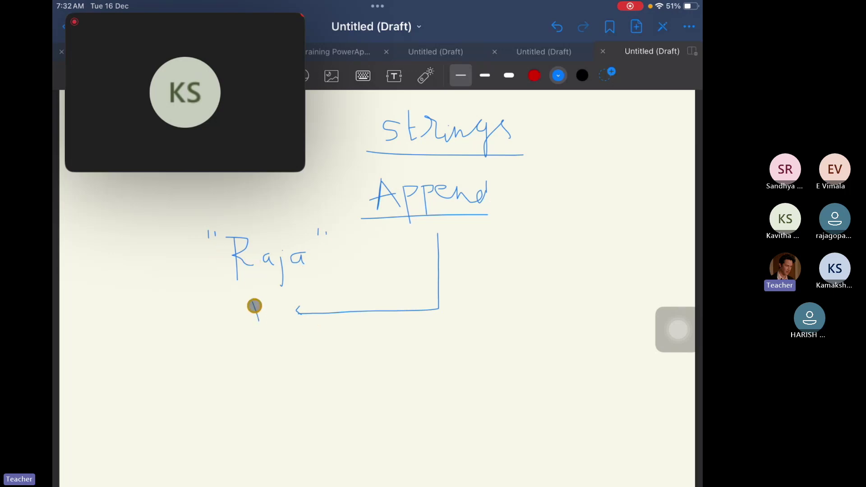
{"action": "mouse_move", "coordinate": [253, 303]}
{"action": "left_mouse_down"}
{"action": "mouse_move", "coordinate": [283, 306]}
{"action": "mouse_move", "coordinate": [243, 305]}
{"action": "left_mouse_up"}
{"action": "left_click", "coordinate": [288, 299]}
{"action": "left_click", "coordinate": [292, 299]}
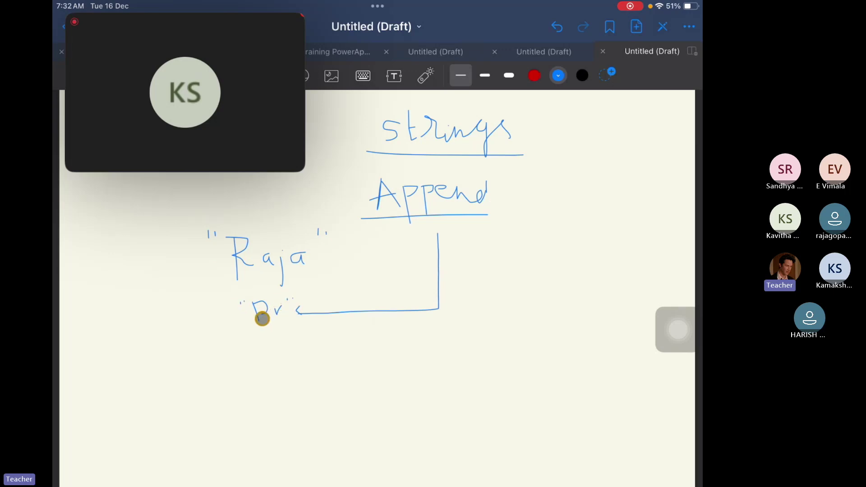
{"action": "mouse_move", "coordinate": [264, 306]}
{"action": "left_mouse_down"}
{"action": "mouse_move", "coordinate": [257, 319]}
{"action": "mouse_move", "coordinate": [280, 361]}
{"action": "mouse_move", "coordinate": [291, 357]}
{"action": "left_mouse_up"}
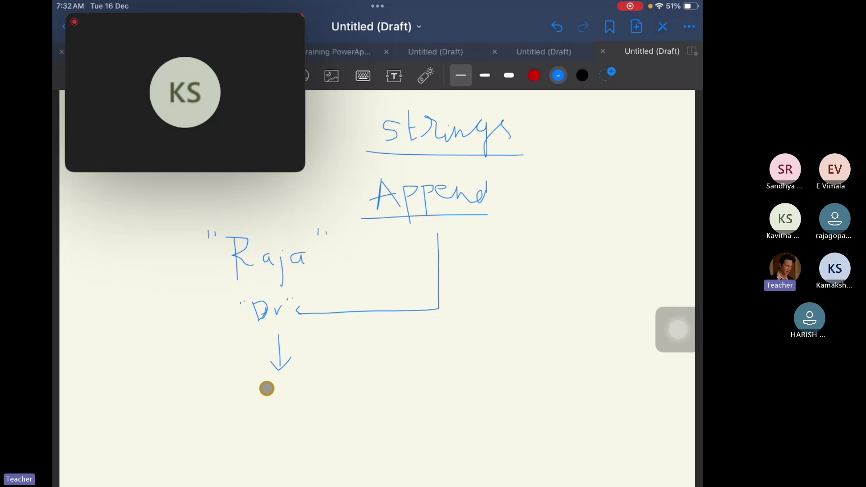
{"action": "mouse_move", "coordinate": [250, 381]}
{"action": "left_mouse_down"}
{"action": "mouse_move", "coordinate": [252, 400]}
{"action": "mouse_move", "coordinate": [255, 381]}
{"action": "mouse_move", "coordinate": [251, 397]}
{"action": "mouse_move", "coordinate": [271, 384]}
{"action": "mouse_move", "coordinate": [296, 399]}
{"action": "mouse_move", "coordinate": [299, 381]}
{"action": "mouse_move", "coordinate": [299, 389]}
{"action": "mouse_move", "coordinate": [332, 394]}
{"action": "mouse_move", "coordinate": [330, 406]}
{"action": "left_mouse_up"}
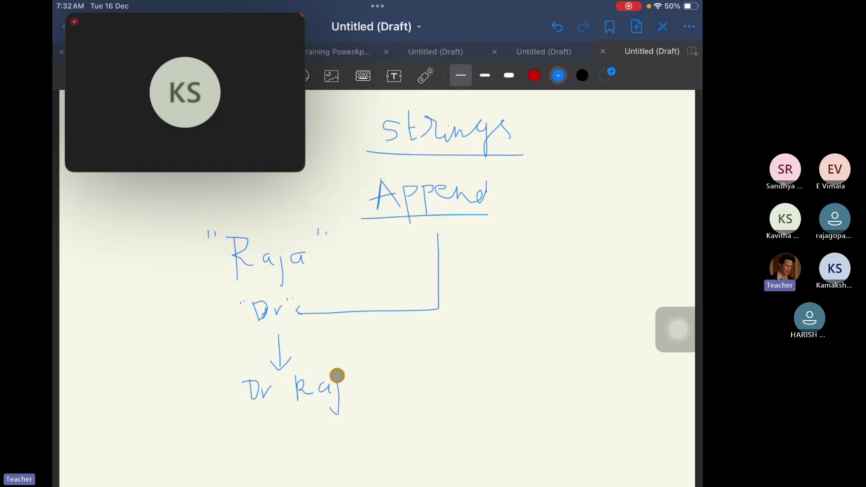
{"action": "left_click_drag", "start_coordinate": [352, 379], "coordinate": [356, 395]}
{"action": "left_click", "coordinate": [336, 372]}
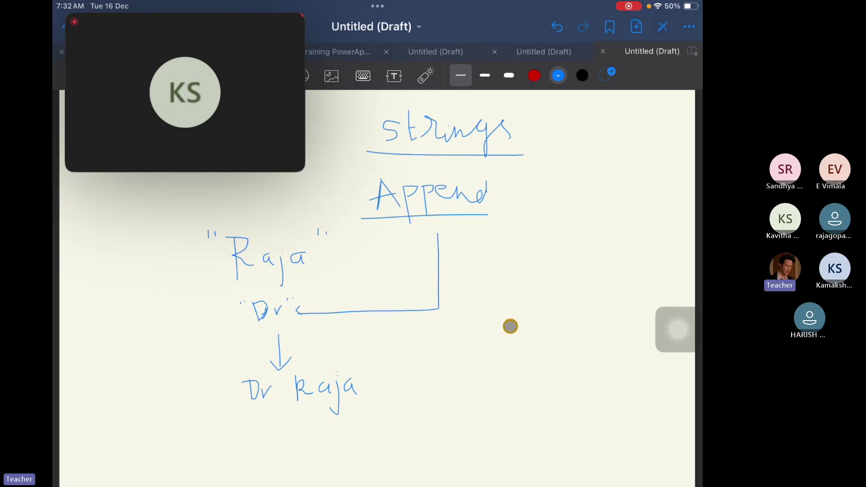
Write 100 and 20 on the right with a down arrow, and start 120 beside them.
{"action": "left_click_drag", "start_coordinate": [512, 258], "coordinate": [512, 292]}
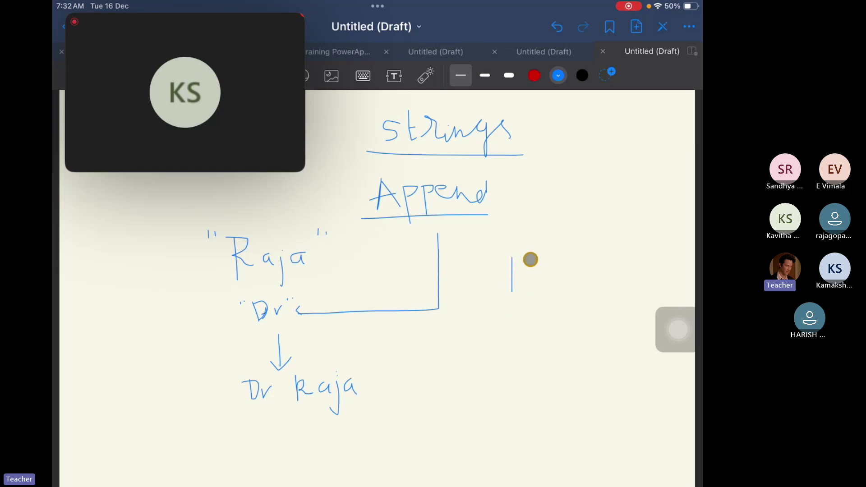
{"action": "mouse_move", "coordinate": [533, 259]}
{"action": "left_mouse_down"}
{"action": "mouse_move", "coordinate": [526, 280]}
{"action": "mouse_move", "coordinate": [535, 258]}
{"action": "mouse_move", "coordinate": [564, 267]}
{"action": "mouse_move", "coordinate": [603, 319]}
{"action": "mouse_move", "coordinate": [567, 323]}
{"action": "mouse_move", "coordinate": [590, 336]}
{"action": "left_mouse_up"}
{"action": "mouse_move", "coordinate": [515, 316]}
{"action": "left_mouse_down"}
{"action": "mouse_move", "coordinate": [535, 331]}
{"action": "mouse_move", "coordinate": [548, 329]}
{"action": "mouse_move", "coordinate": [546, 315]}
{"action": "left_mouse_up"}
{"action": "mouse_move", "coordinate": [541, 348]}
{"action": "left_mouse_down"}
{"action": "mouse_move", "coordinate": [542, 387]}
{"action": "mouse_move", "coordinate": [558, 383]}
{"action": "left_mouse_up"}
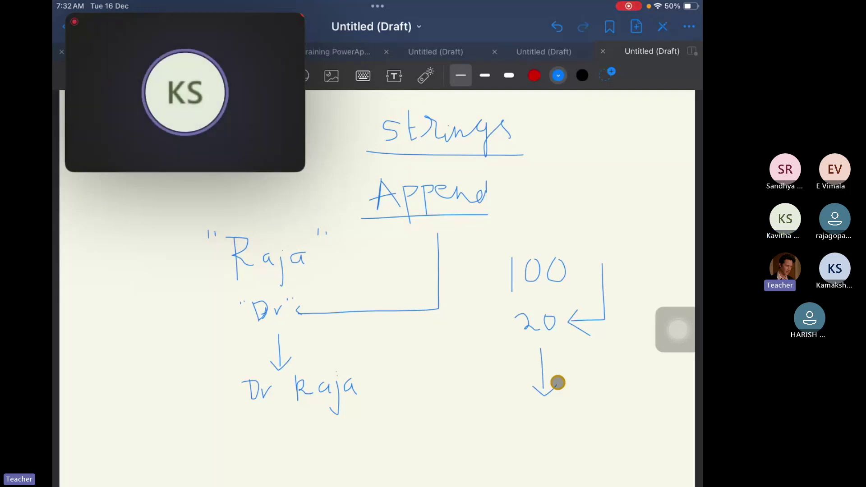
{"action": "mouse_move", "coordinate": [605, 362]}
{"action": "left_mouse_down"}
{"action": "mouse_move", "coordinate": [606, 379]}
{"action": "mouse_move", "coordinate": [637, 378]}
{"action": "mouse_move", "coordinate": [654, 365]}
{"action": "mouse_move", "coordinate": [643, 365]}
{"action": "left_mouse_up"}
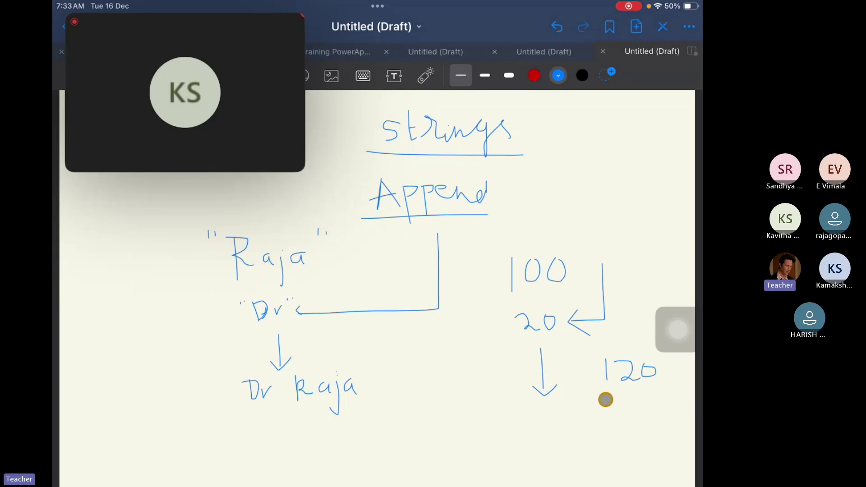
Write 20100 under the arrow and begin an 'Array' heading beside strings.
{"action": "left_click", "coordinate": [396, 320]}
{"action": "left_click", "coordinate": [396, 320]}
{"action": "left_click", "coordinate": [396, 311]}
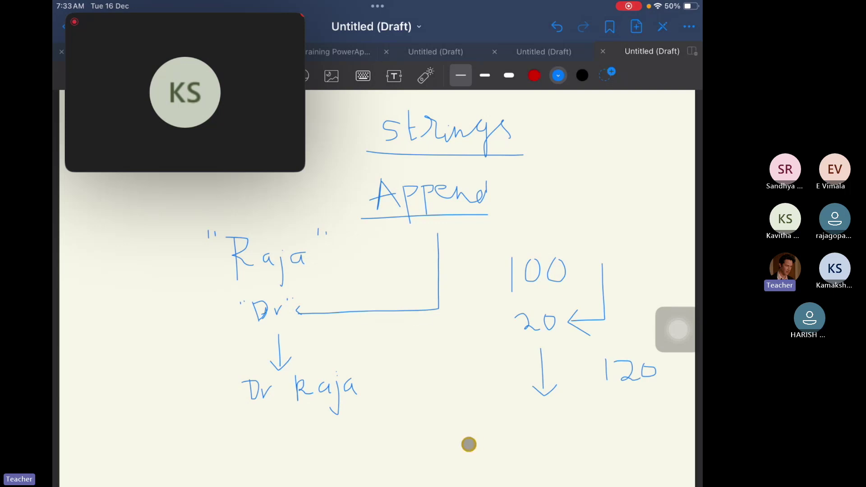
{"action": "mouse_move", "coordinate": [471, 406]}
{"action": "left_mouse_down"}
{"action": "mouse_move", "coordinate": [480, 408]}
{"action": "mouse_move", "coordinate": [476, 417]}
{"action": "mouse_move", "coordinate": [511, 407]}
{"action": "mouse_move", "coordinate": [513, 420]}
{"action": "mouse_move", "coordinate": [527, 403]}
{"action": "mouse_move", "coordinate": [544, 404]}
{"action": "left_mouse_up"}
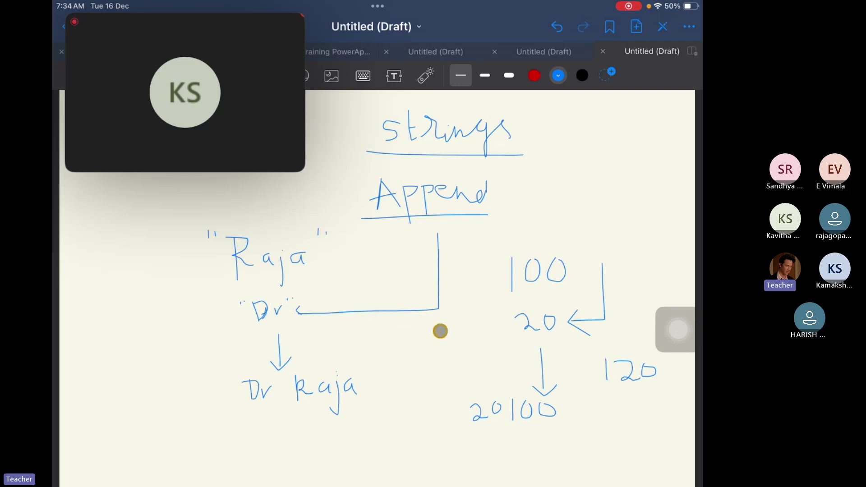
{"action": "left_click", "coordinate": [431, 337]}
{"action": "mouse_move", "coordinate": [564, 135]}
{"action": "left_mouse_down"}
{"action": "mouse_move", "coordinate": [567, 110]}
{"action": "mouse_move", "coordinate": [586, 131]}
{"action": "mouse_move", "coordinate": [591, 118]}
{"action": "left_mouse_up"}
Finish the 'Array' heading and write the bracketed values [10, 20] beneath it.
{"action": "mouse_move", "coordinate": [595, 127]}
{"action": "left_mouse_down"}
{"action": "mouse_move", "coordinate": [611, 112]}
{"action": "mouse_move", "coordinate": [672, 106]}
{"action": "mouse_move", "coordinate": [672, 138]}
{"action": "left_mouse_up"}
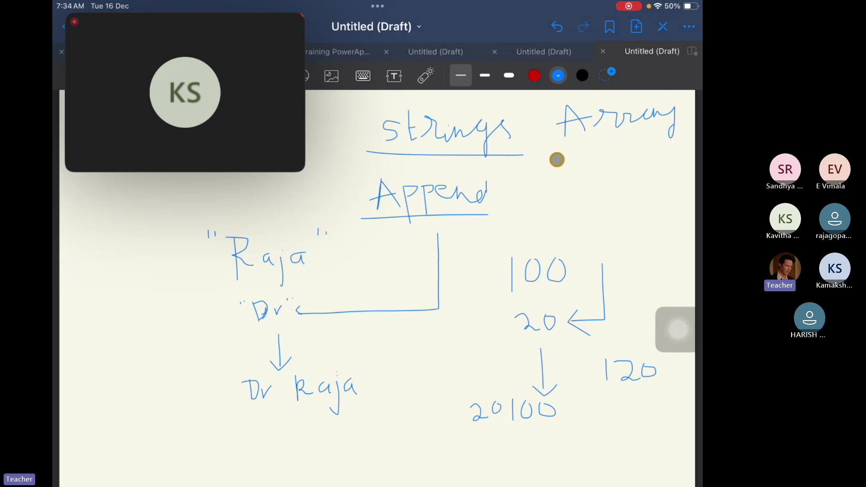
{"action": "mouse_move", "coordinate": [556, 160]}
{"action": "left_mouse_down"}
{"action": "mouse_move", "coordinate": [540, 196]}
{"action": "mouse_move", "coordinate": [568, 205]}
{"action": "left_mouse_up"}
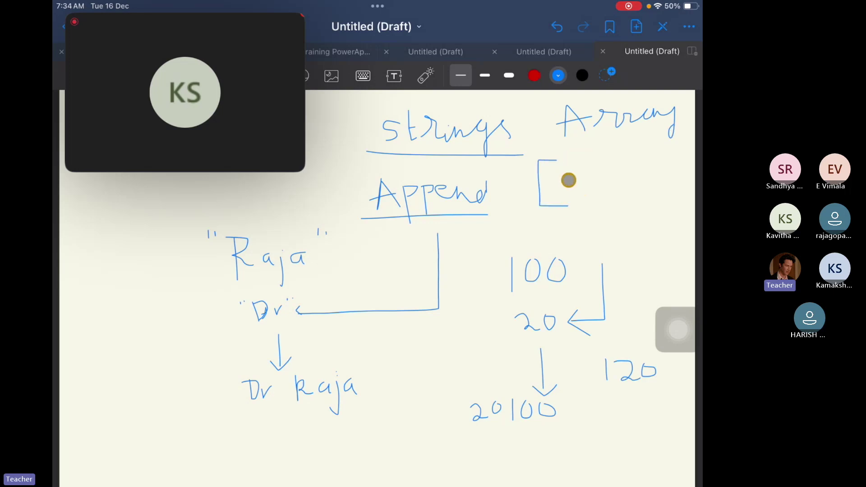
{"action": "mouse_move", "coordinate": [571, 173]}
{"action": "left_mouse_down"}
{"action": "mouse_move", "coordinate": [573, 194]}
{"action": "mouse_move", "coordinate": [591, 174]}
{"action": "mouse_move", "coordinate": [608, 197]}
{"action": "mouse_move", "coordinate": [649, 168]}
{"action": "mouse_move", "coordinate": [680, 201]}
{"action": "mouse_move", "coordinate": [651, 207]}
{"action": "left_mouse_up"}
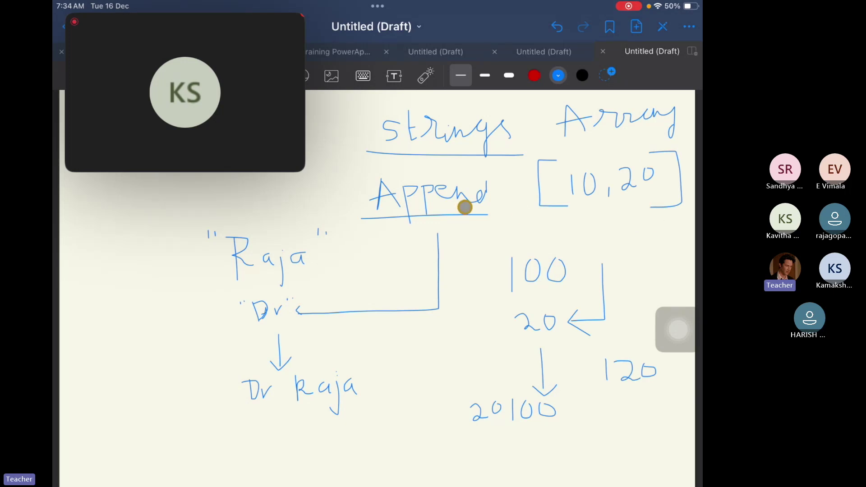
Draw arrows from Append to 100 and up into the array, then begin a new element before 10.
{"action": "mouse_move", "coordinate": [465, 213]}
{"action": "left_mouse_down"}
{"action": "mouse_move", "coordinate": [502, 276]}
{"action": "mouse_move", "coordinate": [495, 286]}
{"action": "left_mouse_up"}
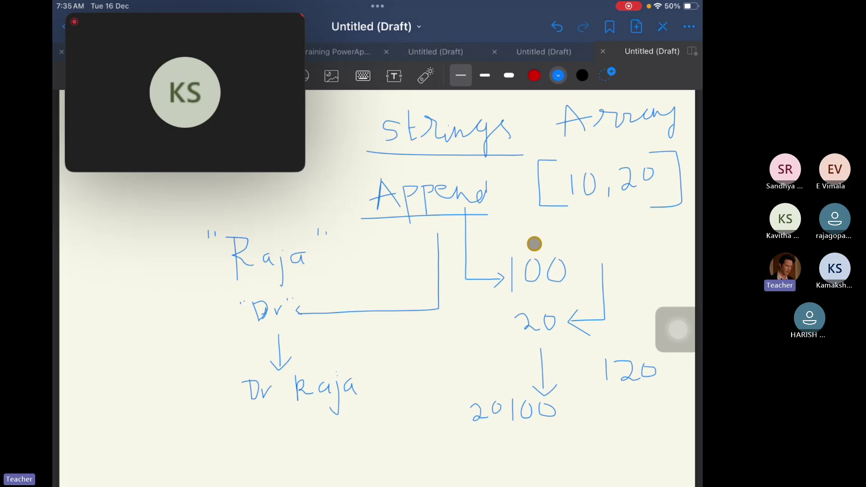
{"action": "mouse_move", "coordinate": [534, 245]}
{"action": "left_mouse_down"}
{"action": "mouse_move", "coordinate": [544, 211]}
{"action": "mouse_move", "coordinate": [550, 221]}
{"action": "left_mouse_up"}
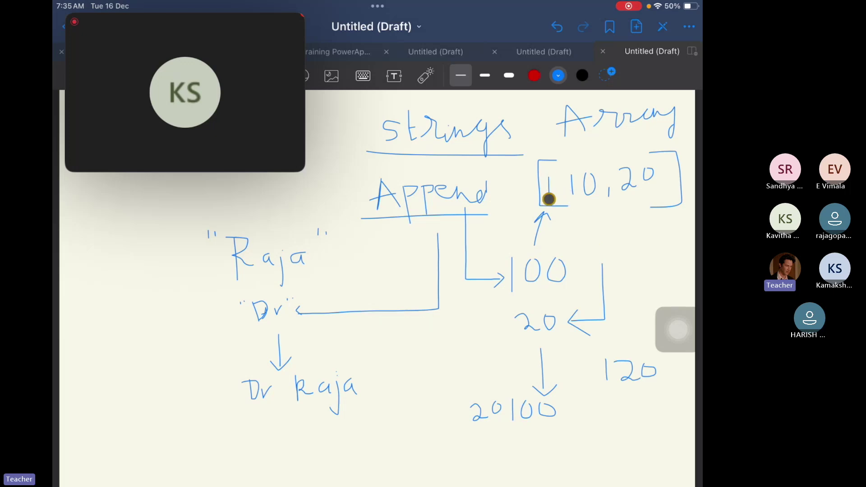
{"action": "mouse_move", "coordinate": [548, 177]}
{"action": "left_mouse_down"}
{"action": "mouse_move", "coordinate": [548, 196]}
{"action": "mouse_move", "coordinate": [559, 182]}
{"action": "mouse_move", "coordinate": [566, 196]}
{"action": "left_mouse_up"}
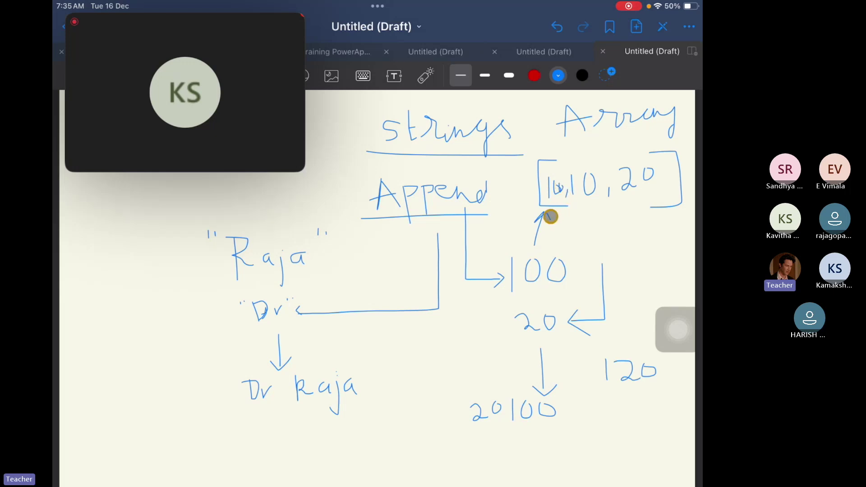
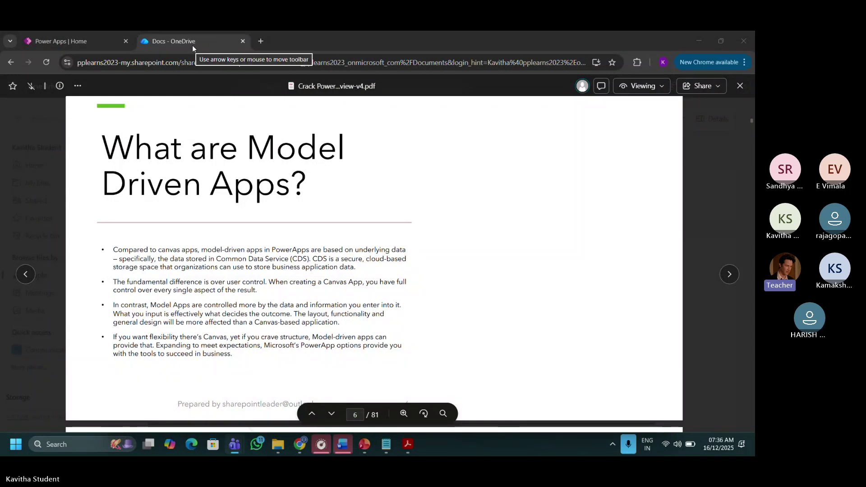
Open a new browser tab and close the Power Apps tab.
{"action": "left_click", "coordinate": [261, 41]}
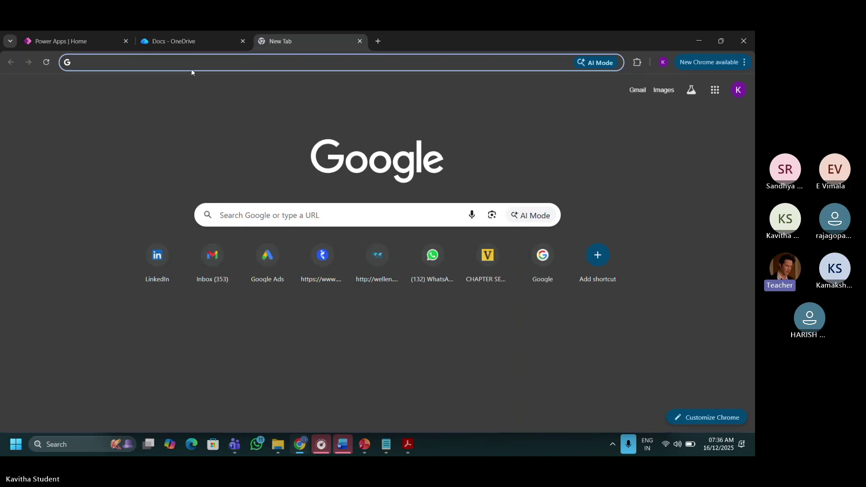
{"action": "left_click", "coordinate": [119, 68]}
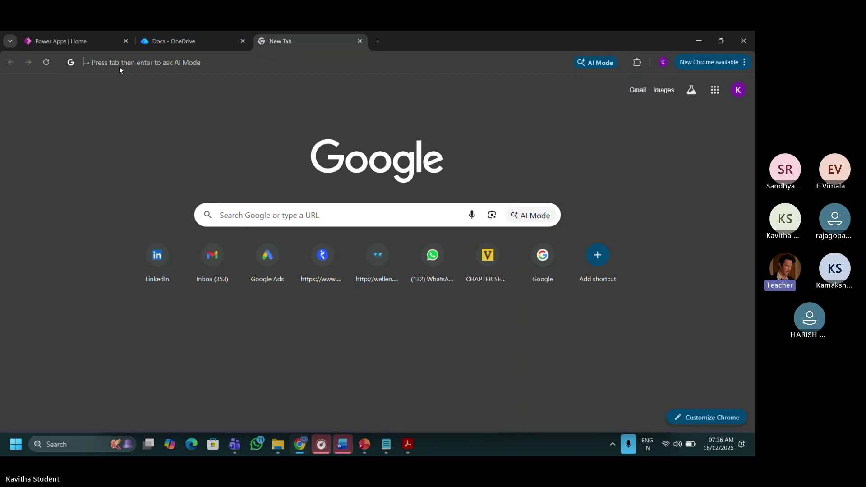
{"action": "left_click", "coordinate": [119, 66]}
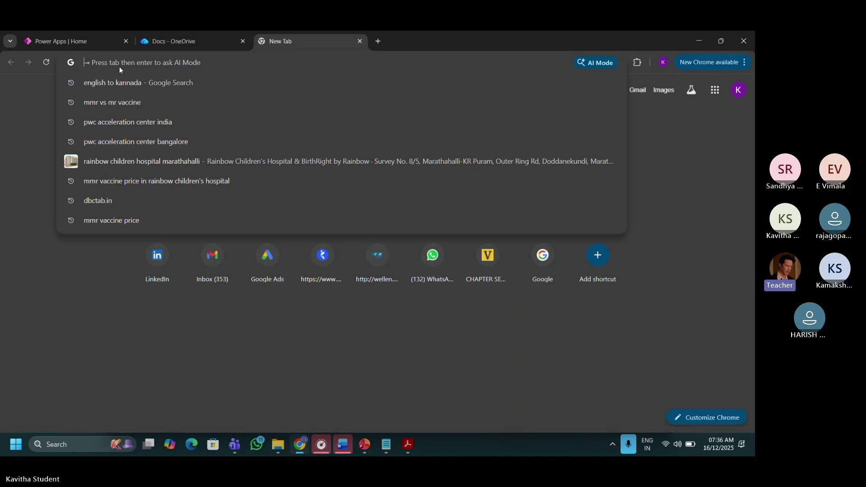
{"action": "left_click", "coordinate": [127, 44]}
{"action": "left_click", "coordinate": [126, 44]}
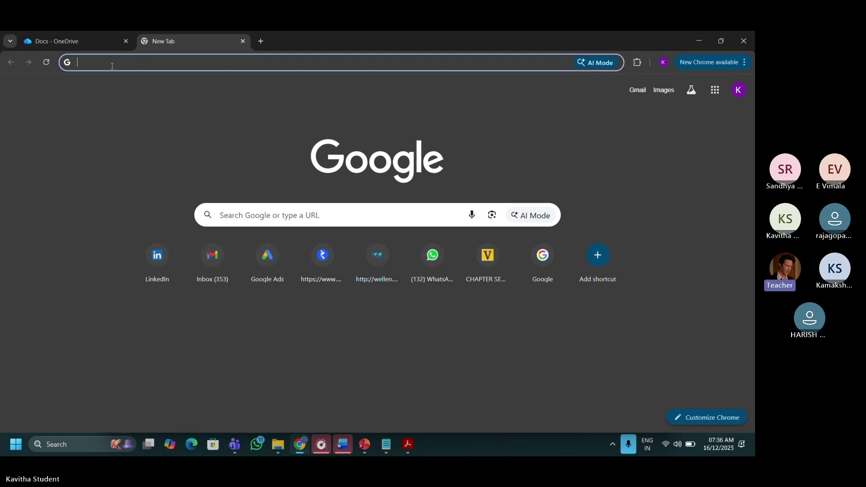
Go to office.com in the new tab.
{"action": "left_click", "coordinate": [112, 66]}
{"action": "type", "text": "m"}
{"action": "key", "text": "BackSpace"}
{"action": "type", "text": "o"}
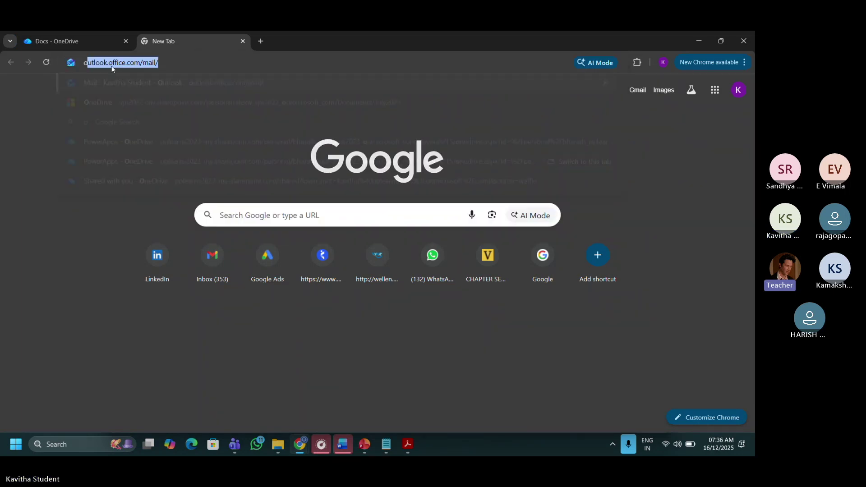
{"action": "type", "text": "ffice"}
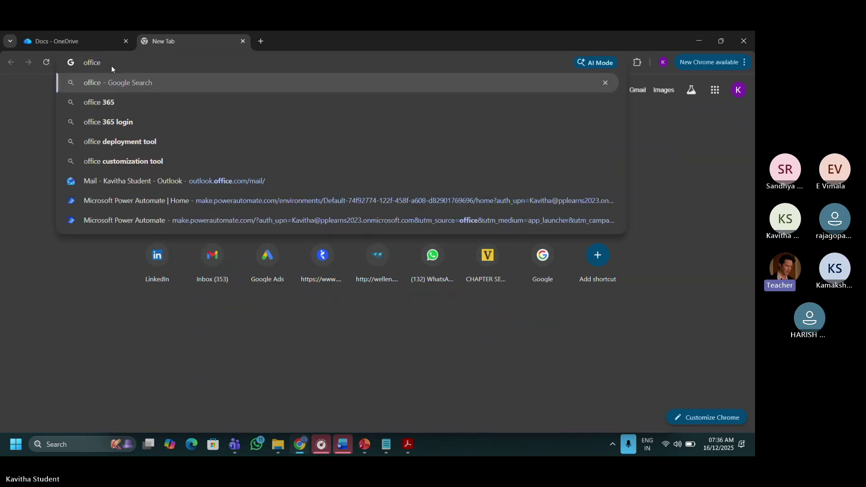
{"action": "type", "text": ".com"}
{"action": "key", "text": "Return"}
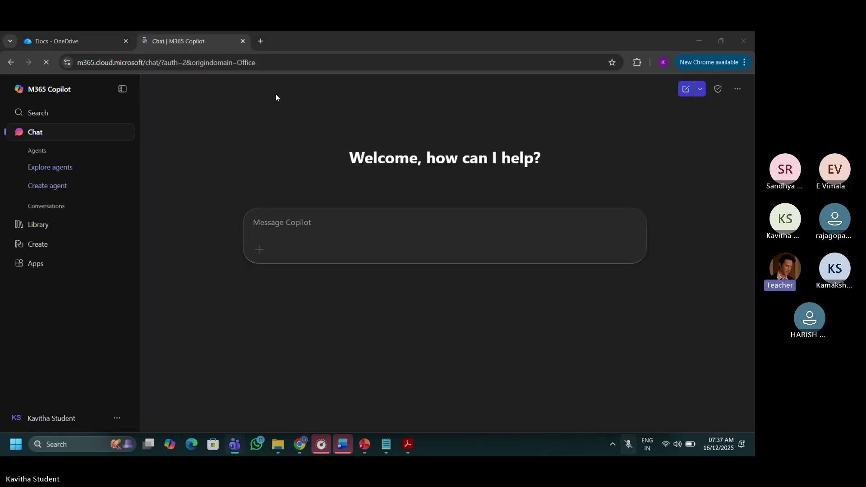
Open Power Automate in a new tab from the Microsoft 365 All apps list.
{"action": "left_click", "coordinate": [38, 266]}
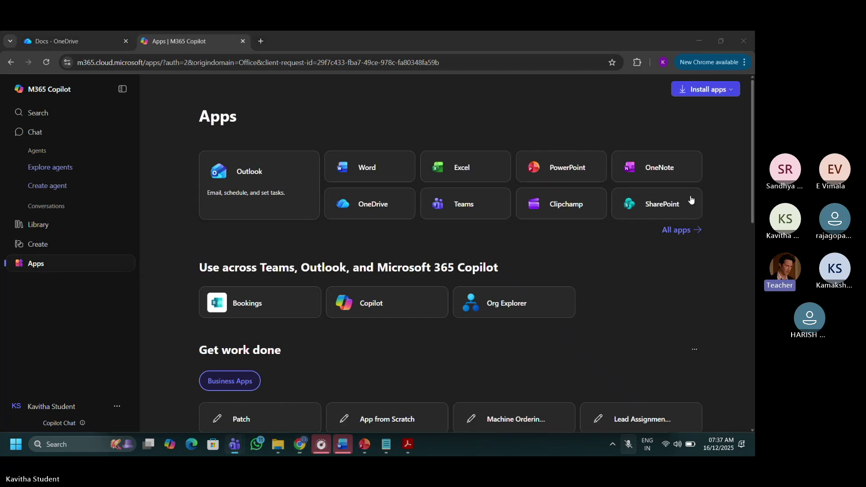
{"action": "left_click", "coordinate": [682, 230]}
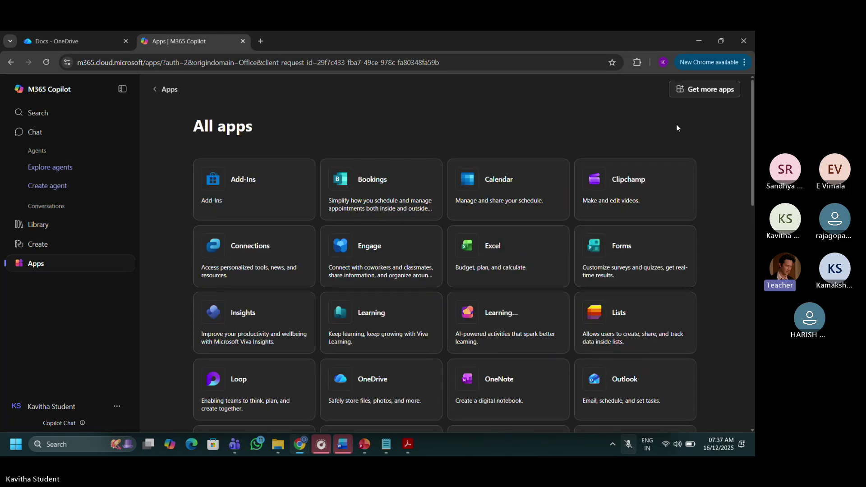
{"action": "left_click_drag", "start_coordinate": [750, 99], "coordinate": [753, 196]}
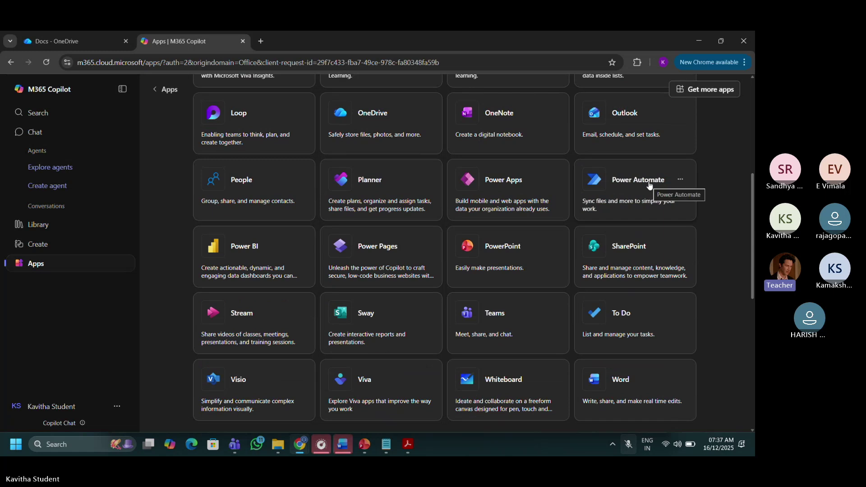
{"action": "left_click", "coordinate": [630, 181]}
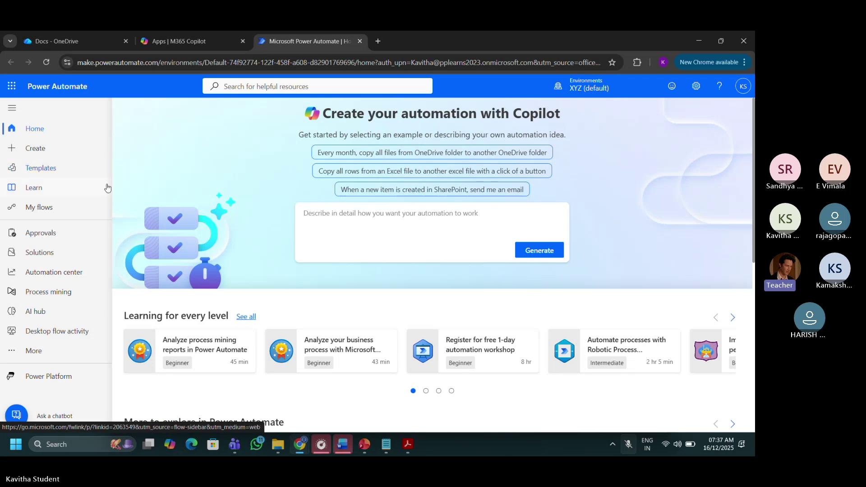
Create an instant cloud flow with the Manually trigger a flow trigger.
{"action": "left_click", "coordinate": [29, 152]}
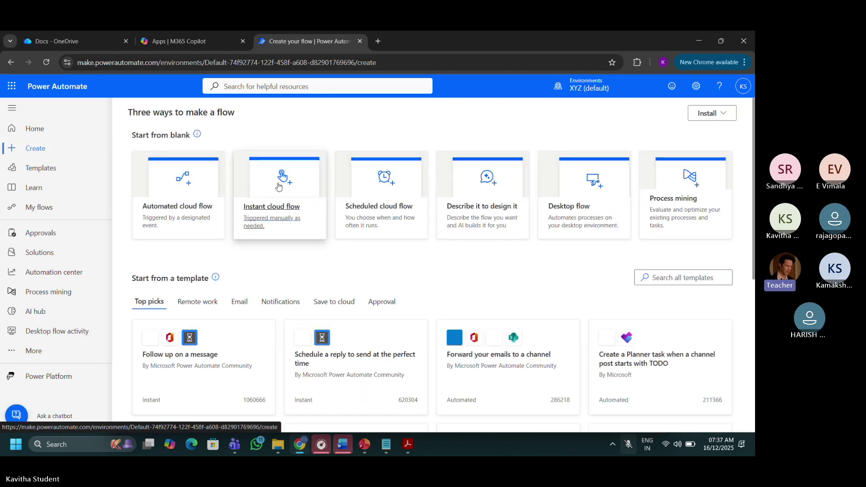
{"action": "left_click", "coordinate": [273, 193]}
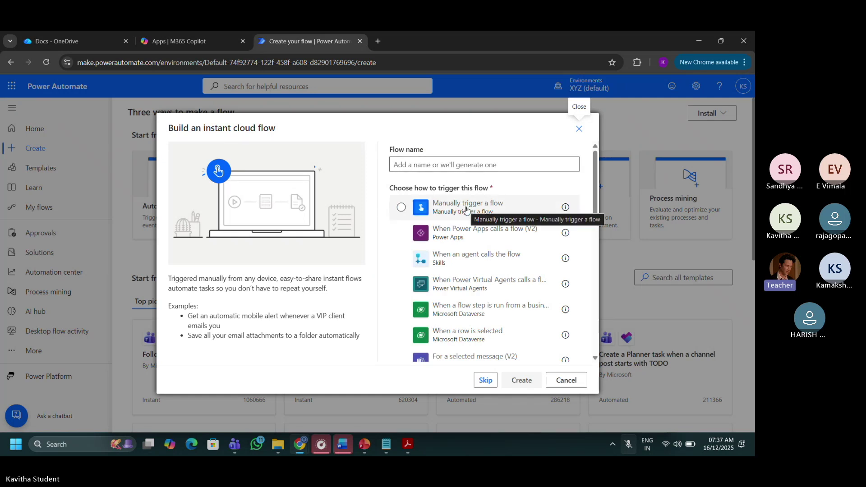
{"action": "left_click", "coordinate": [469, 211]}
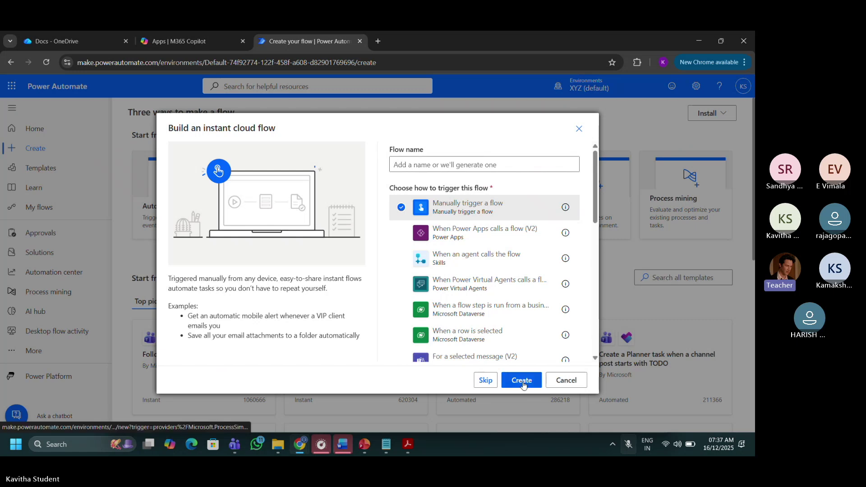
{"action": "left_click", "coordinate": [523, 384]}
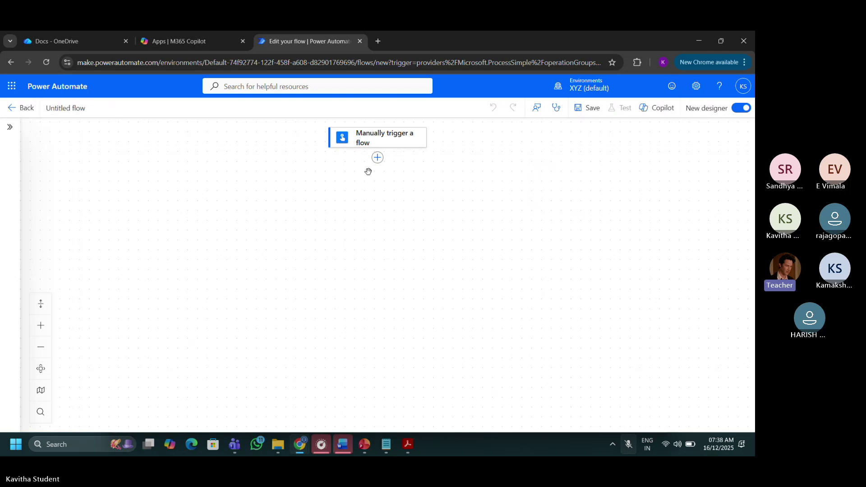
Search 'var' in Add an action below the trigger and expand all Variable actions.
{"action": "left_click", "coordinate": [377, 158]}
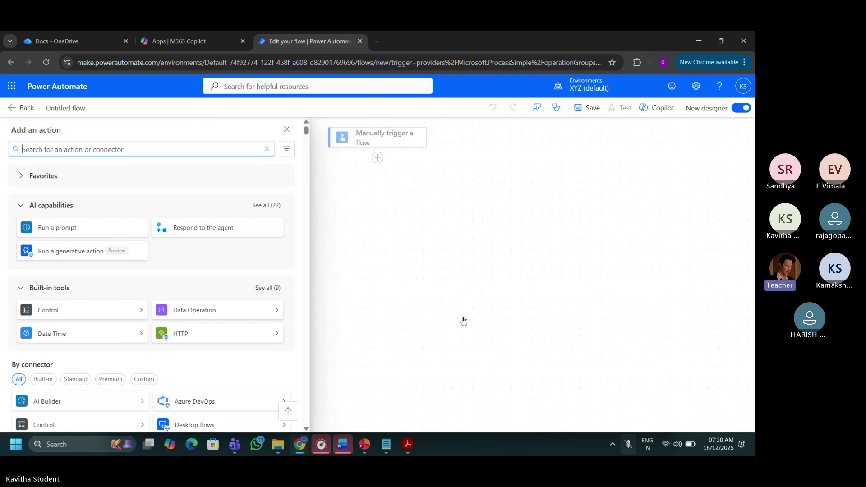
{"action": "left_click", "coordinate": [231, 149]}
{"action": "type", "text": "var"}
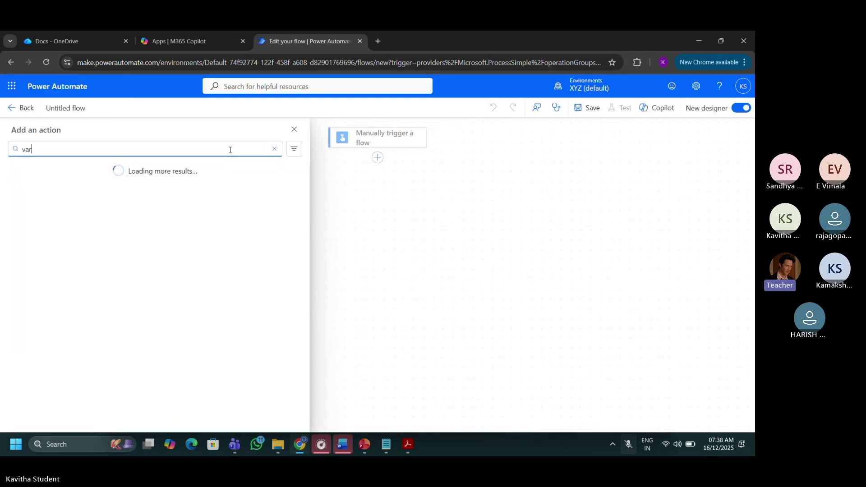
{"action": "type", "text": "i"}
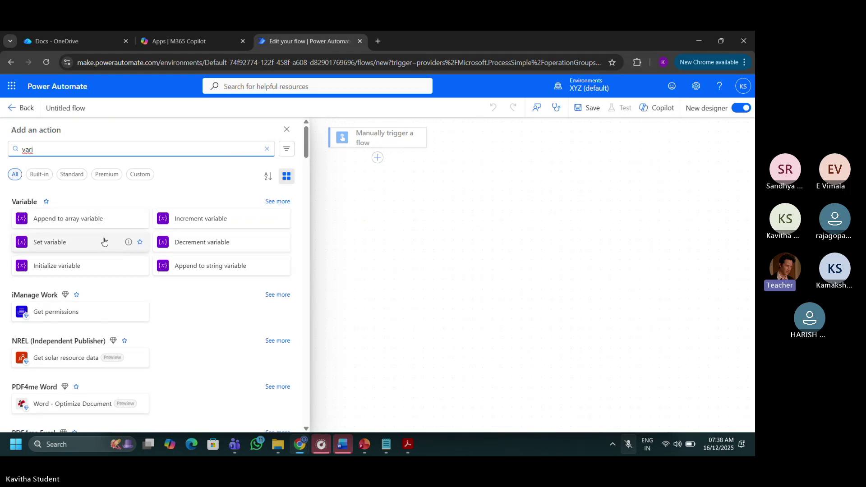
{"action": "left_click", "coordinate": [278, 294]}
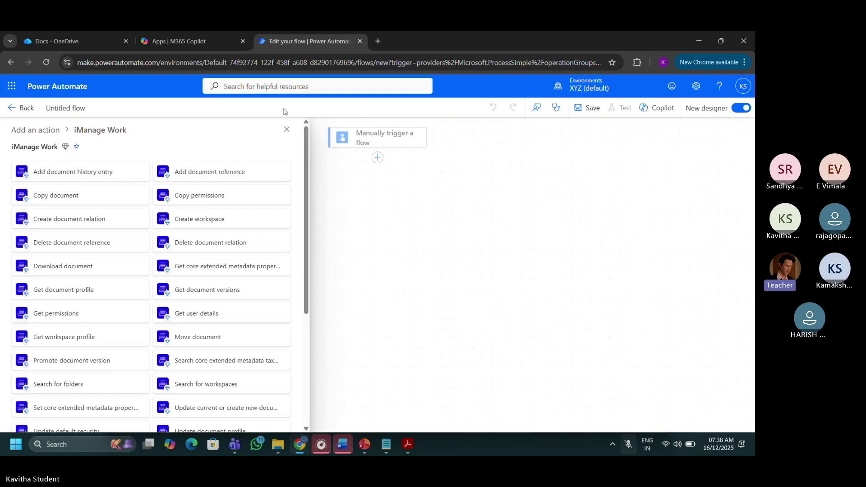
{"action": "left_click", "coordinate": [286, 128]}
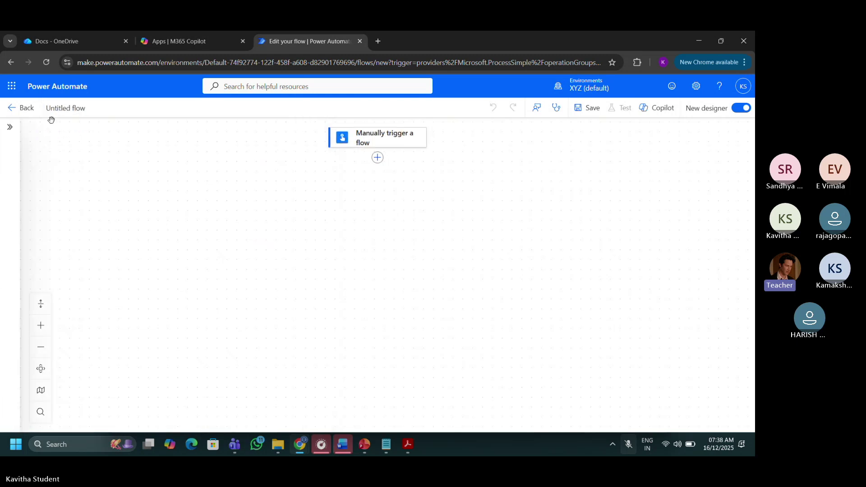
{"action": "left_click", "coordinate": [377, 158]}
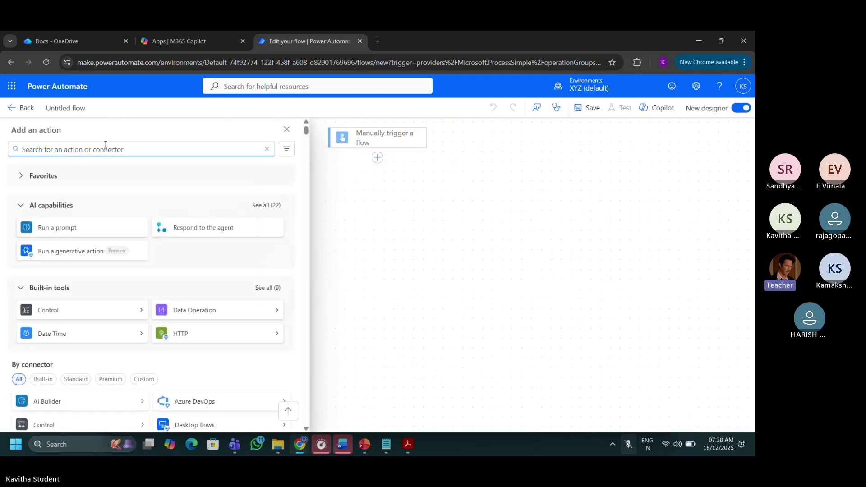
{"action": "type", "text": "var"}
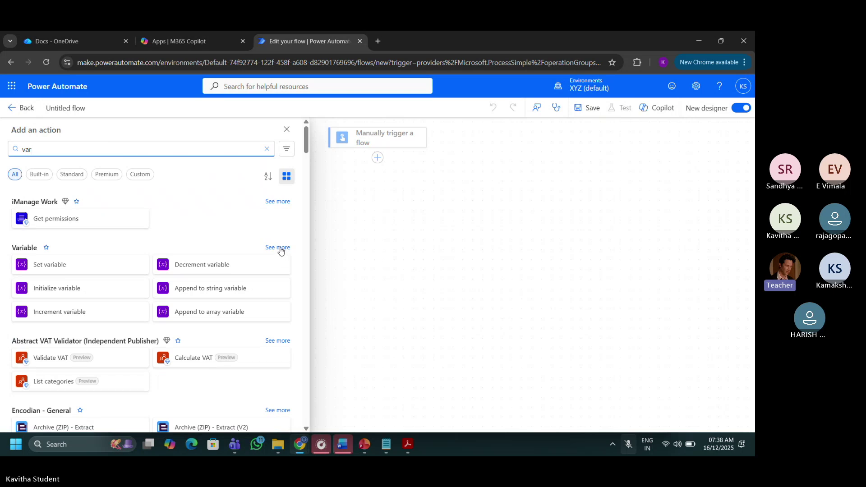
{"action": "left_click", "coordinate": [282, 250]}
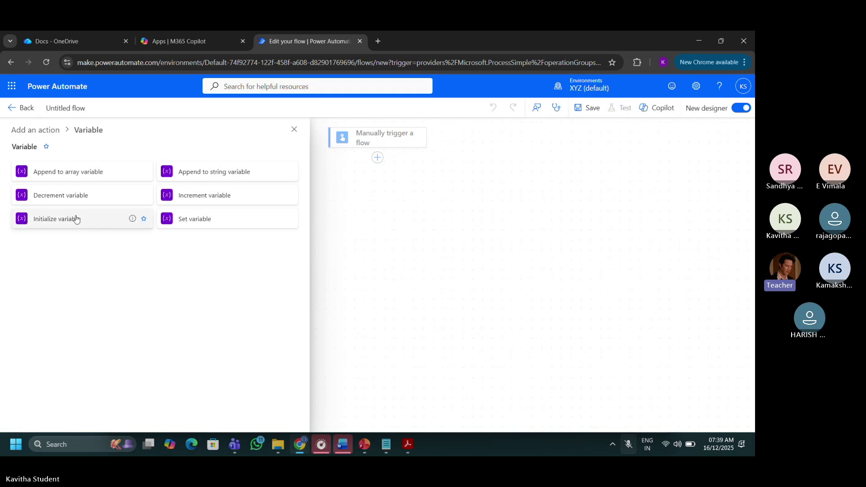
{"action": "mouse_move", "coordinate": [133, 219]}
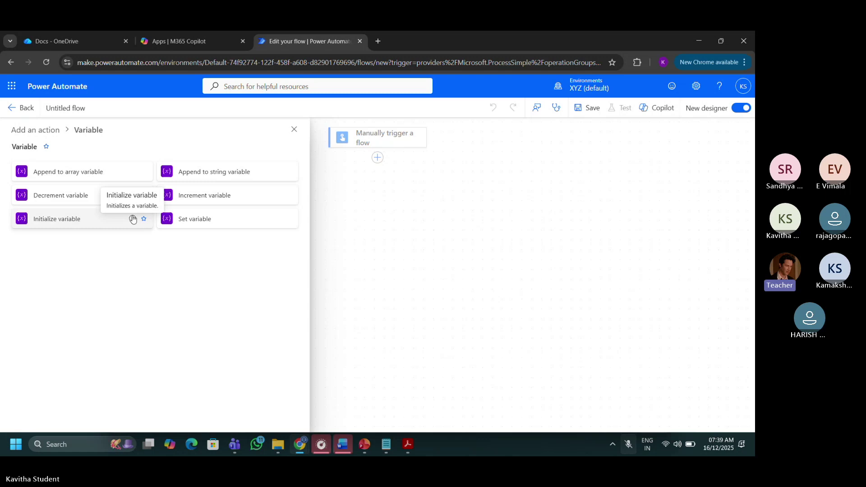
Add an Initialize variable step named VarSalary, type Integer, value 100.
{"action": "left_click", "coordinate": [109, 222]}
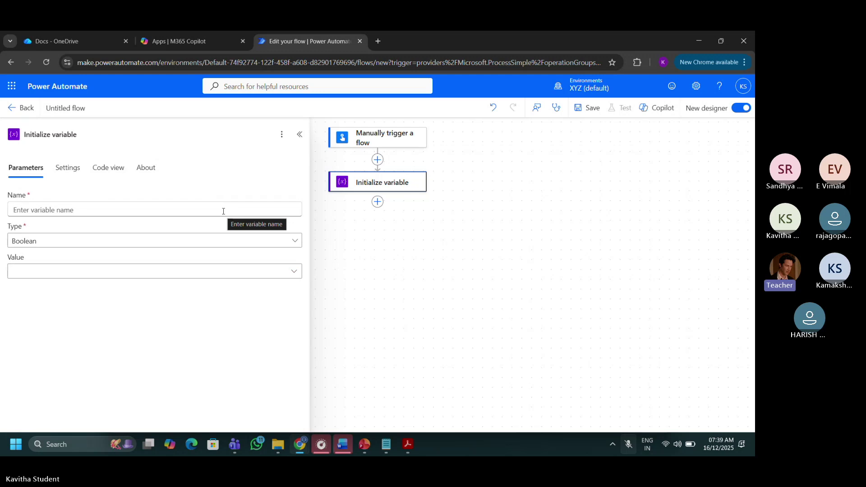
{"action": "left_click", "coordinate": [202, 210]}
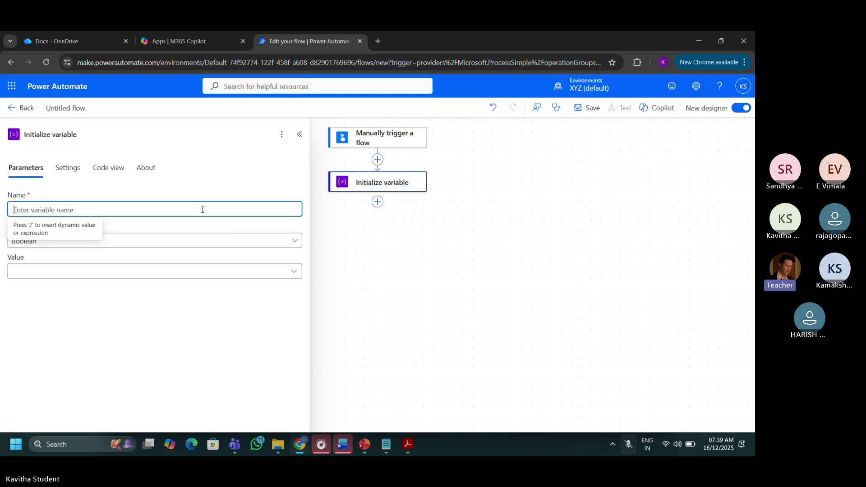
{"action": "type", "text": "Var"}
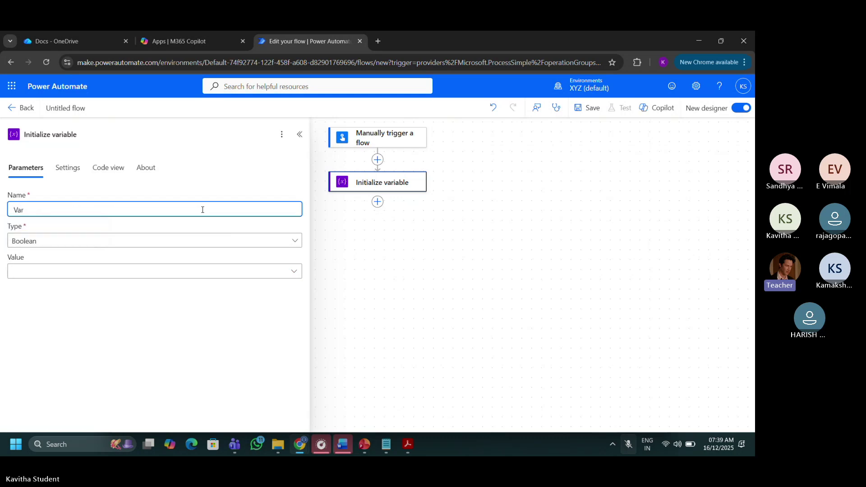
{"action": "type", "text": "Salary"}
{"action": "left_click", "coordinate": [158, 243]}
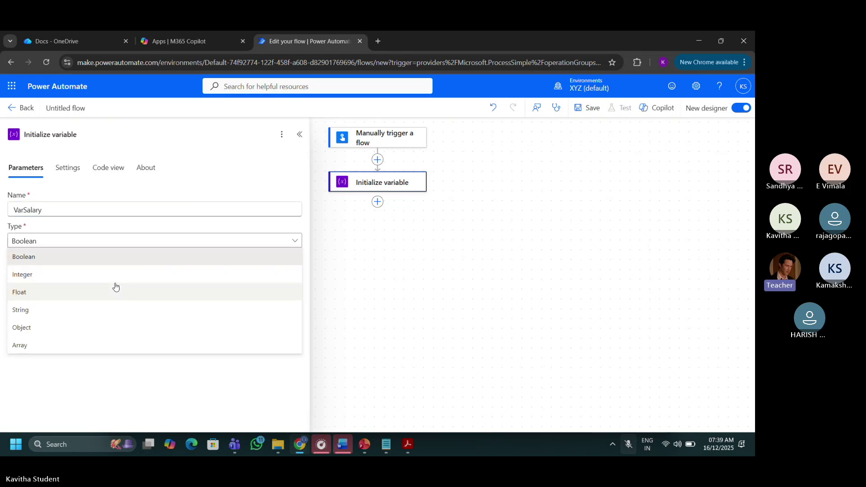
{"action": "left_click", "coordinate": [116, 279]}
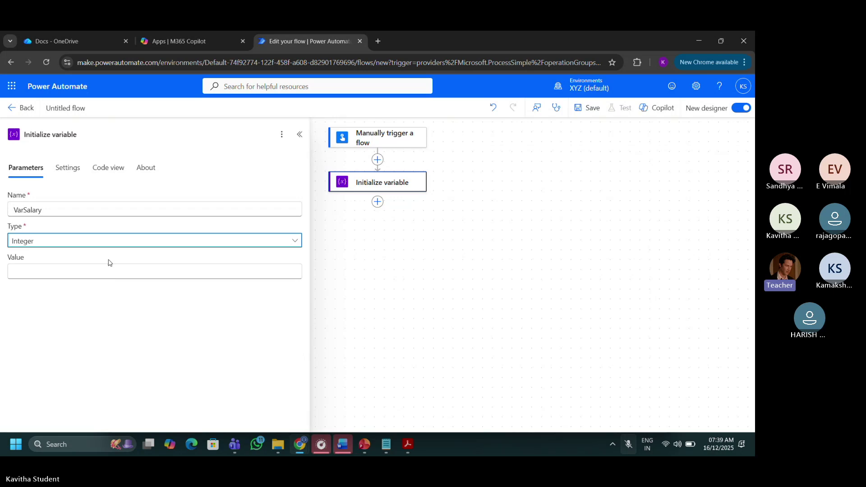
{"action": "left_click", "coordinate": [99, 271]}
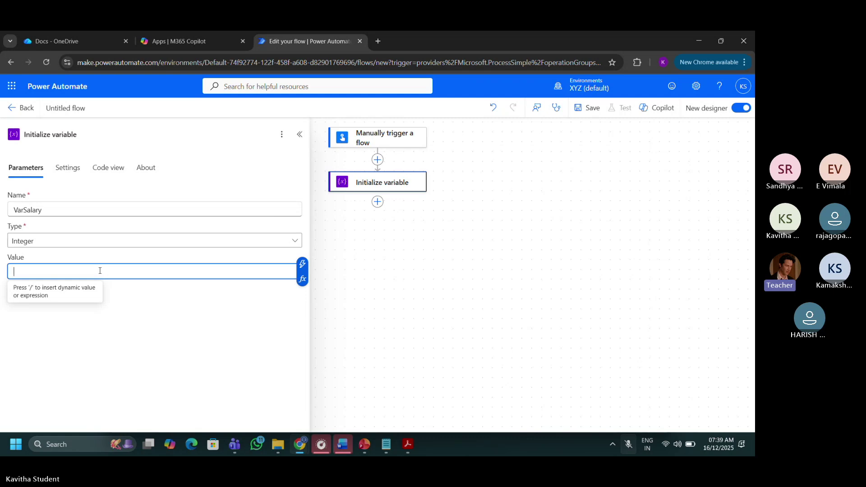
{"action": "type", "text": "100"}
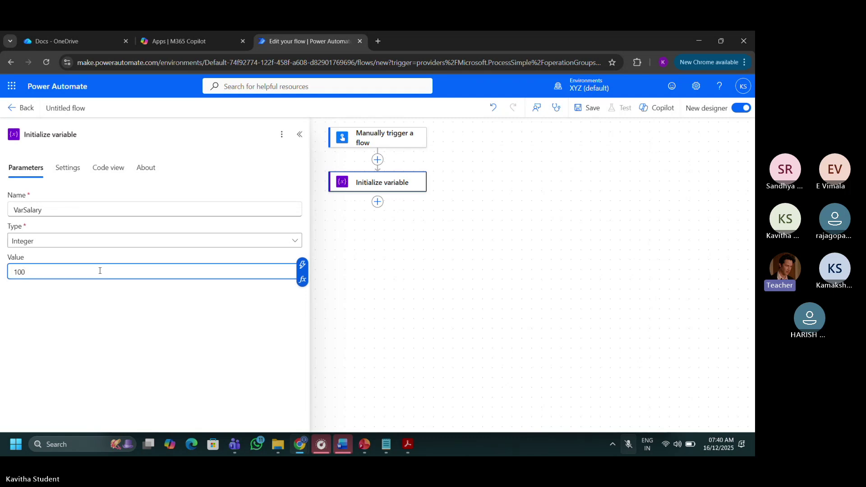
{"action": "left_click", "coordinate": [209, 313]}
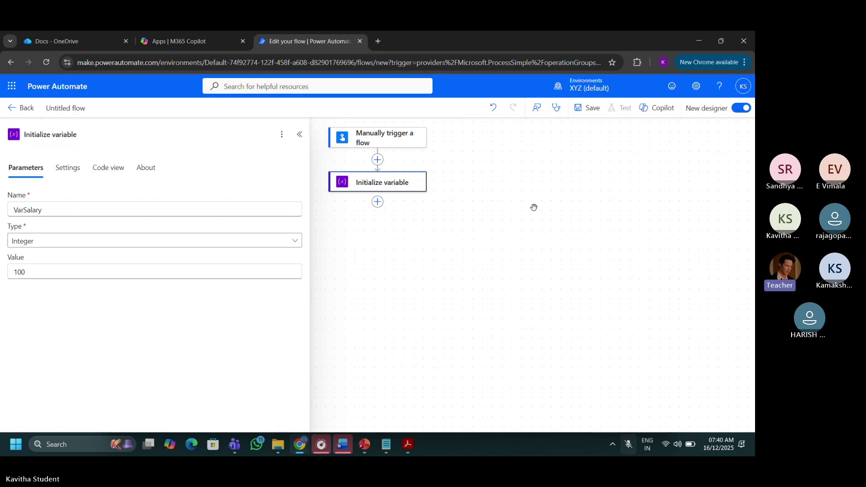
Add a Data Operation Compose action after Initialize variable by searching 'compo'.
{"action": "left_click", "coordinate": [378, 203]}
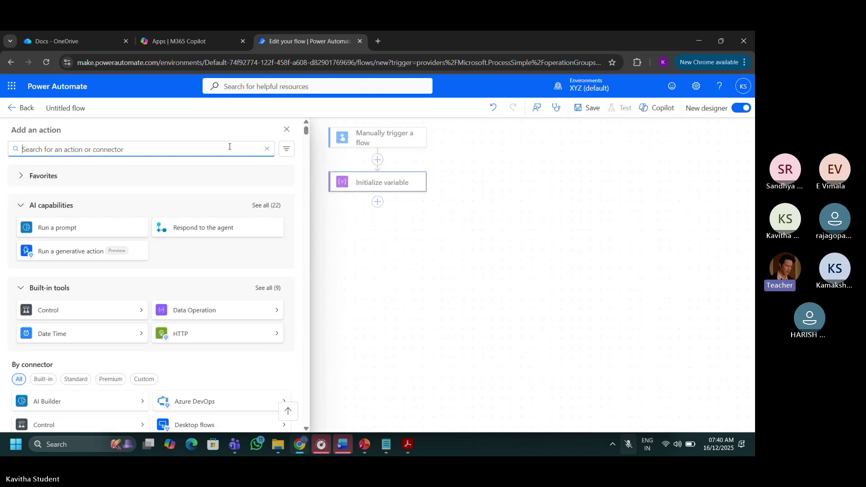
{"action": "type", "text": "com"}
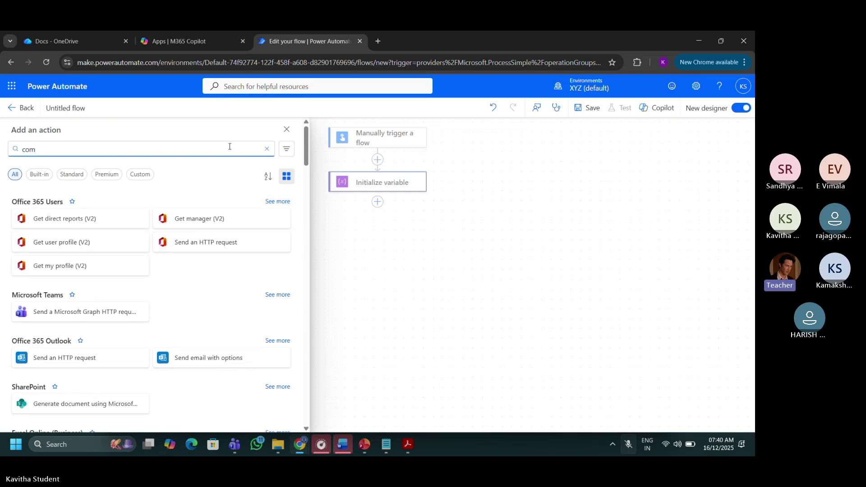
{"action": "type", "text": "po"}
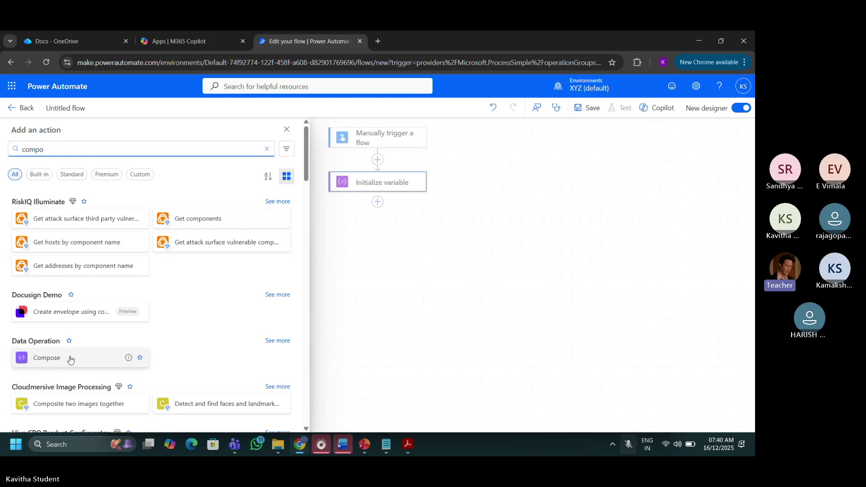
{"action": "left_click", "coordinate": [70, 359]}
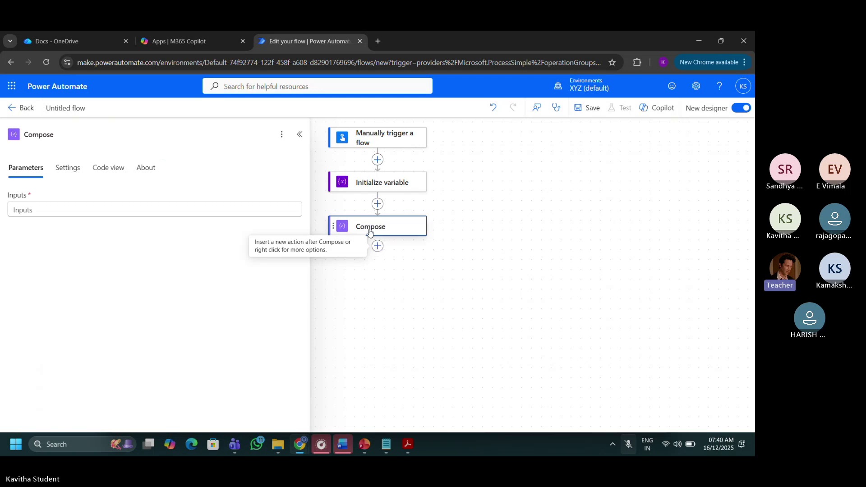
Insert VarSalary from dynamic content into the Compose Inputs and save the flow.
{"action": "left_click", "coordinate": [275, 205]}
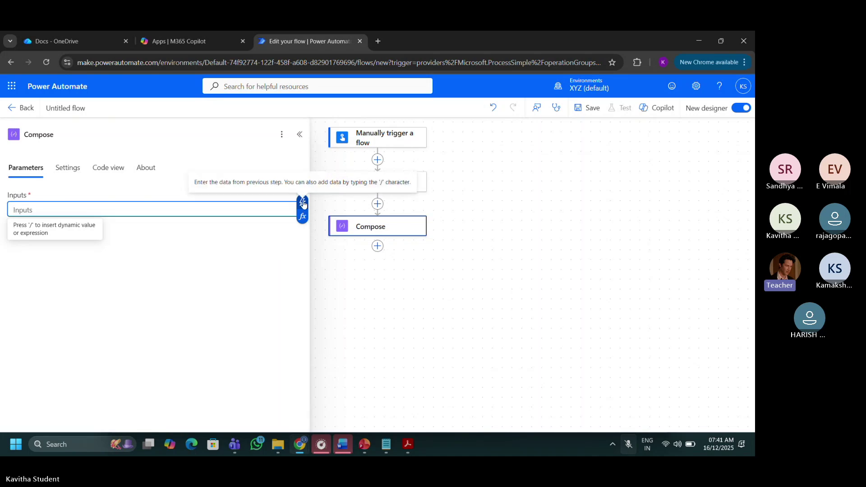
{"action": "left_click", "coordinate": [303, 204]}
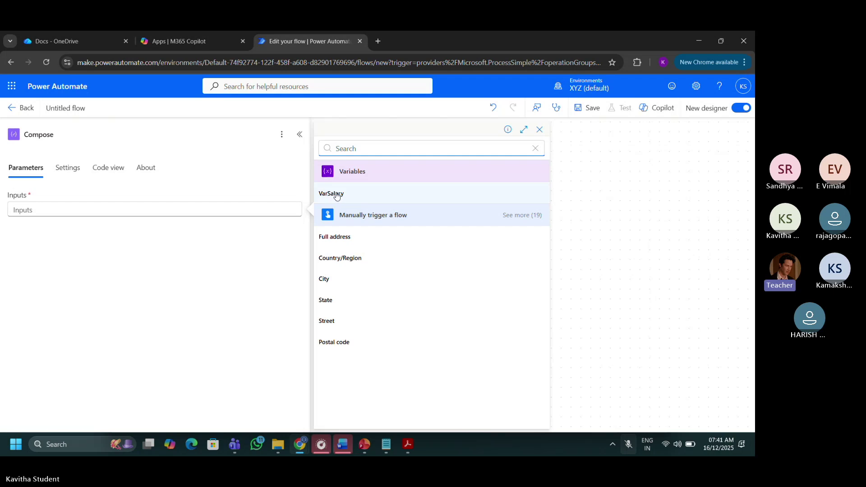
{"action": "left_click", "coordinate": [336, 194]}
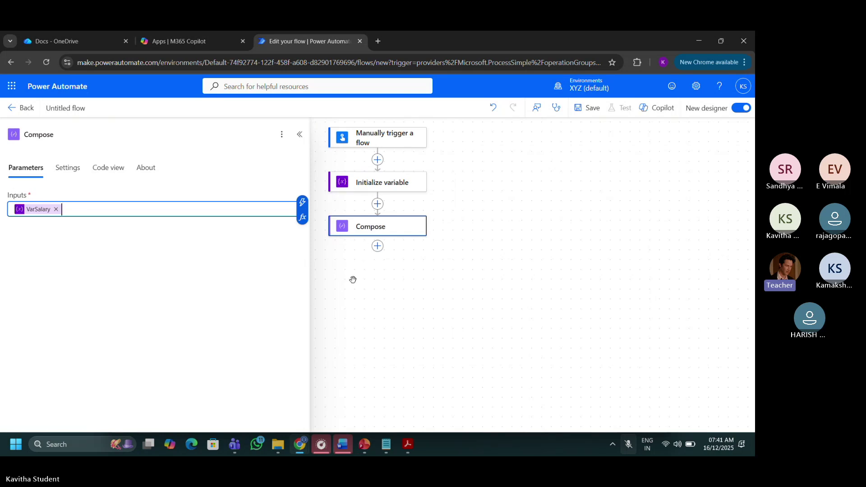
{"action": "left_click", "coordinate": [592, 111]}
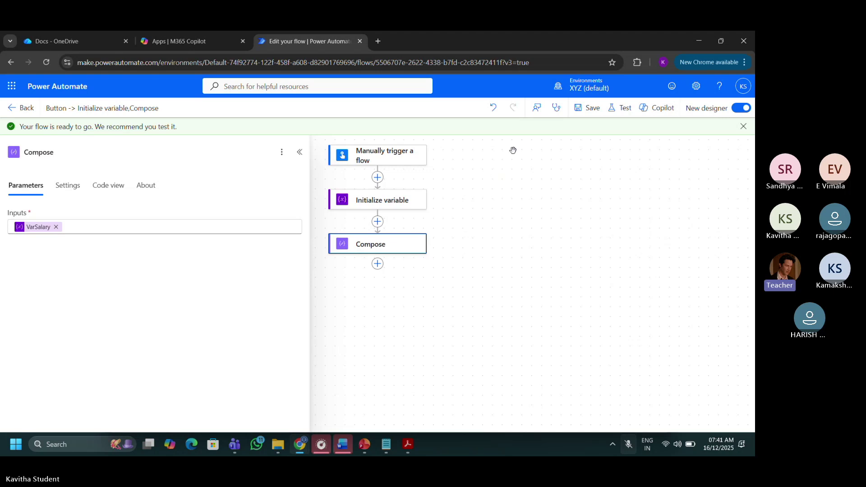
Run a manual test of the flow and dismiss the success confirmation.
{"action": "left_click", "coordinate": [625, 111]}
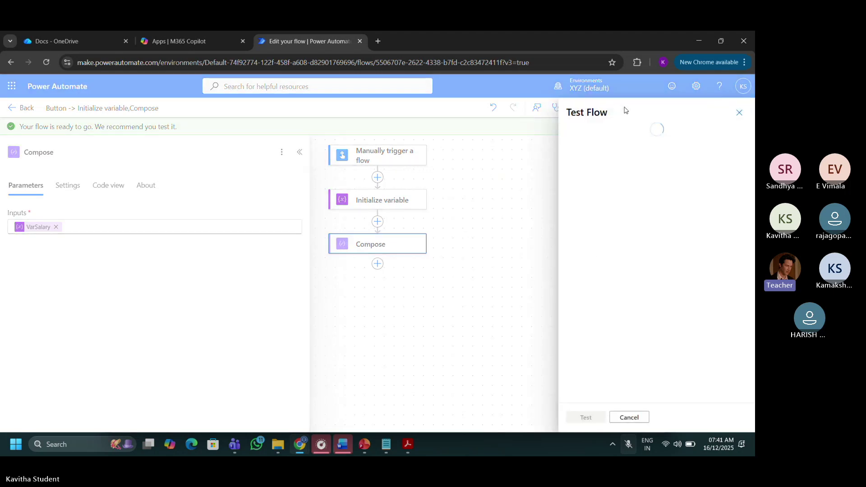
{"action": "left_click", "coordinate": [573, 136]}
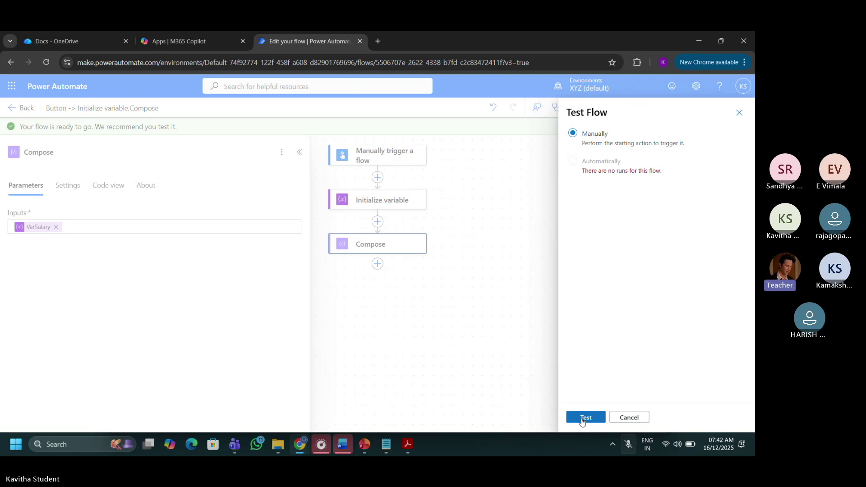
{"action": "left_click", "coordinate": [585, 417]}
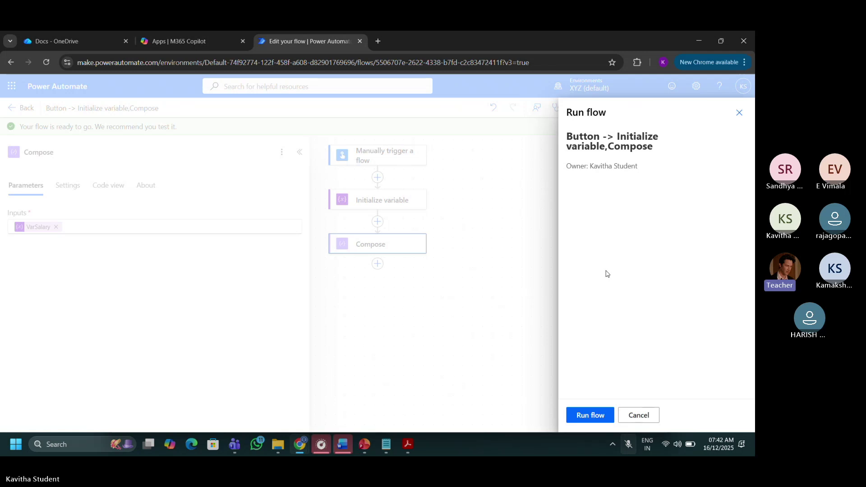
{"action": "left_click", "coordinate": [607, 413]}
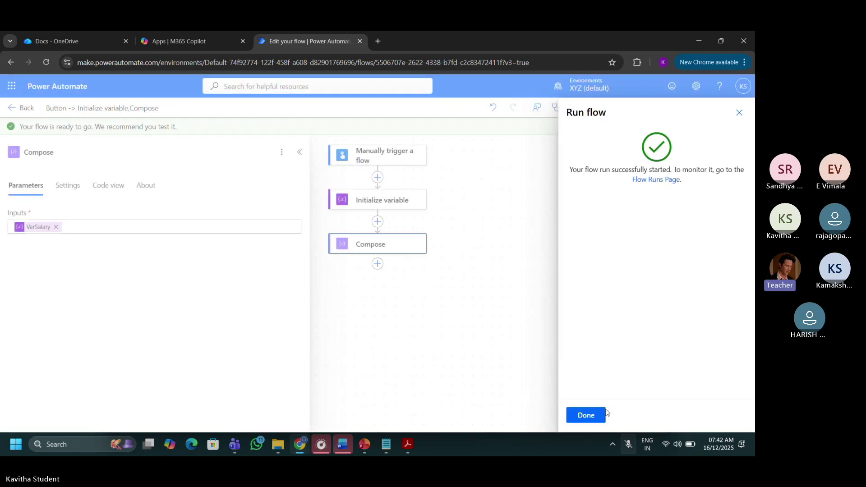
{"action": "double_click", "coordinate": [616, 170]}
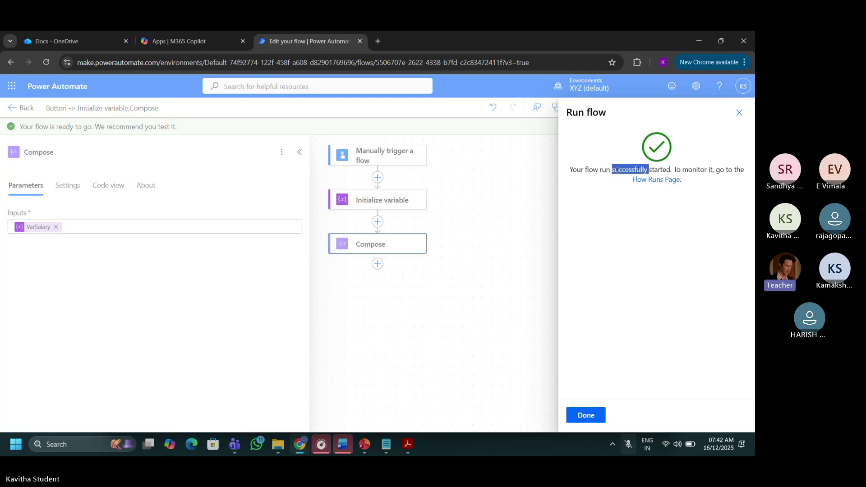
{"action": "left_click", "coordinate": [628, 212]}
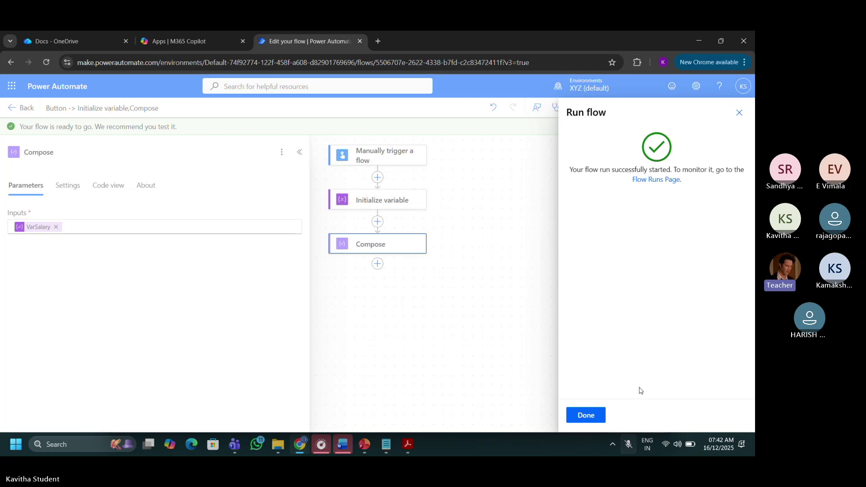
{"action": "left_click", "coordinate": [586, 415]}
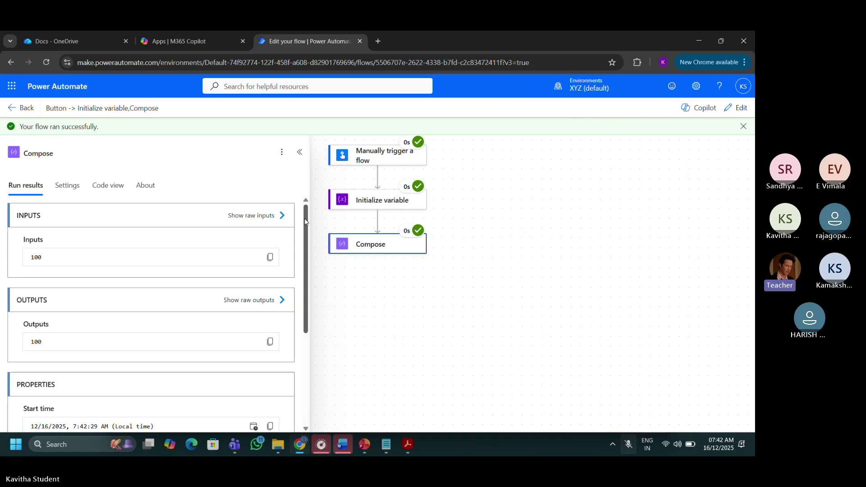
Scroll the Compose run results to review its Inputs, Outputs (100) and Properties.
{"action": "mouse_move", "coordinate": [306, 222]}
{"action": "left_mouse_down"}
{"action": "mouse_move", "coordinate": [306, 239]}
{"action": "mouse_move", "coordinate": [303, 232]}
{"action": "left_mouse_up"}
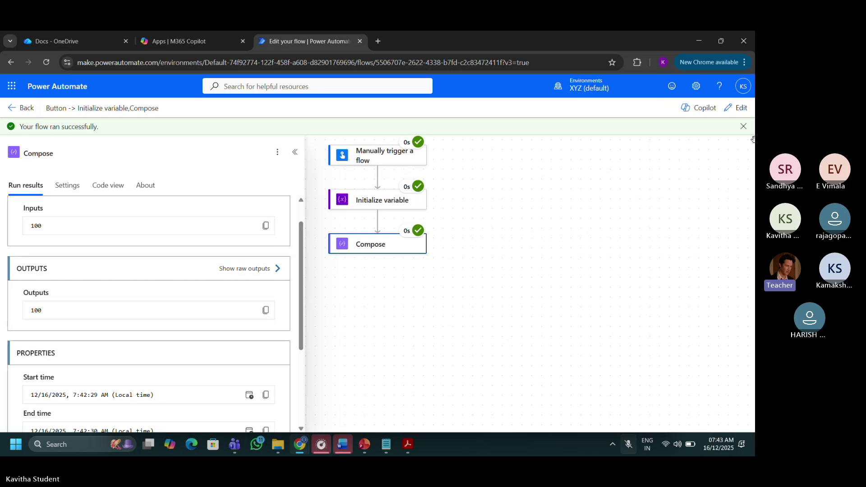
Return to editing and insert an Initialize variable action between Initialize variable and Compose.
{"action": "left_click", "coordinate": [728, 111]}
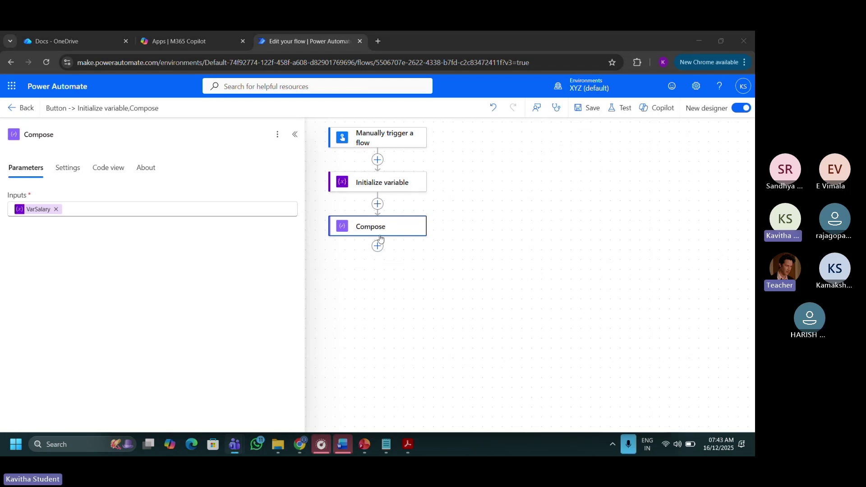
{"action": "left_click", "coordinate": [378, 205]}
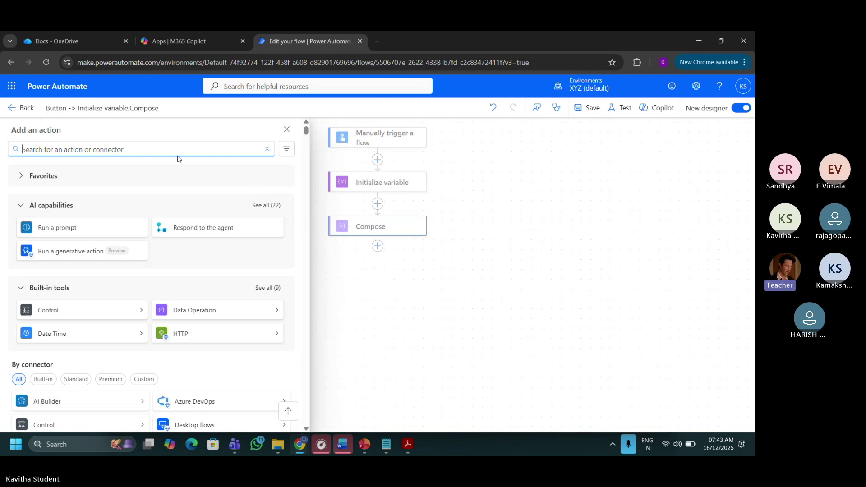
{"action": "left_click", "coordinate": [402, 367]}
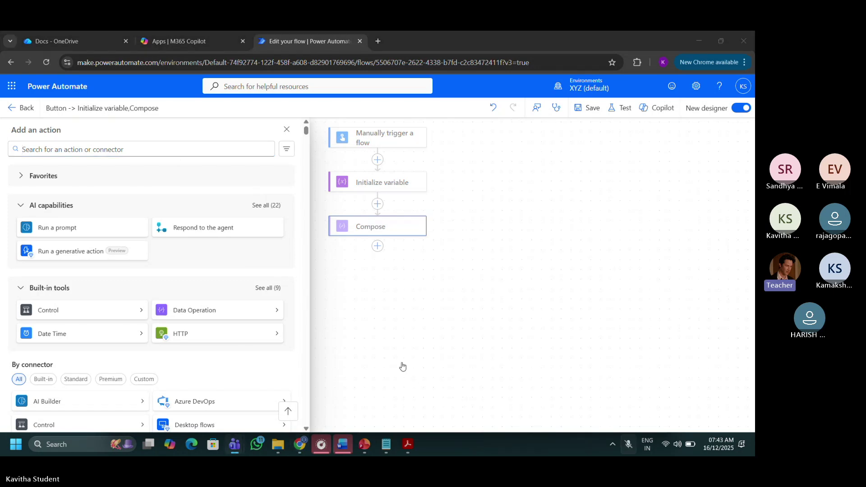
{"action": "left_click", "coordinate": [123, 149]}
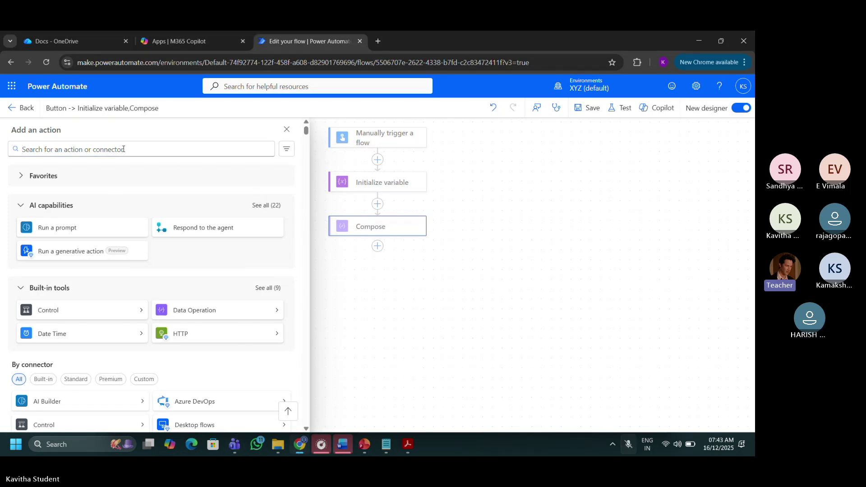
{"action": "type", "text": "var"}
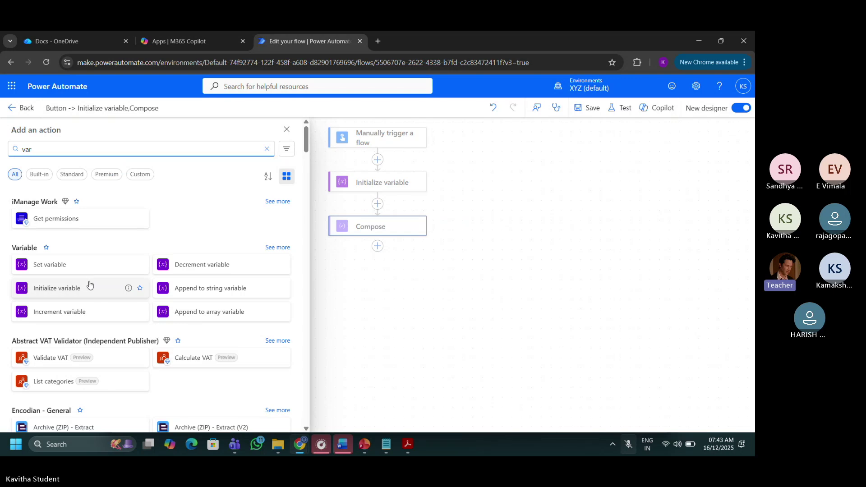
{"action": "left_click", "coordinate": [70, 296]}
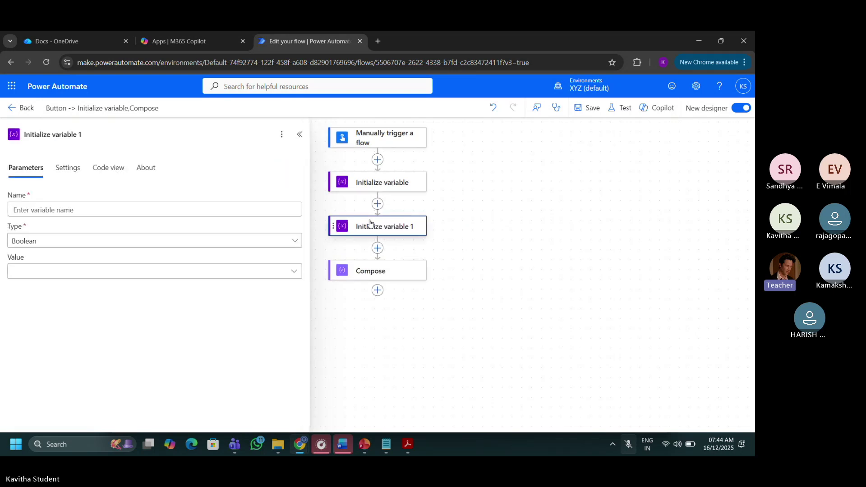
Set the new variable's Name to VarBenifits, Type Integer and Value 300.
{"action": "left_click", "coordinate": [110, 212]}
{"action": "type", "text": "V"}
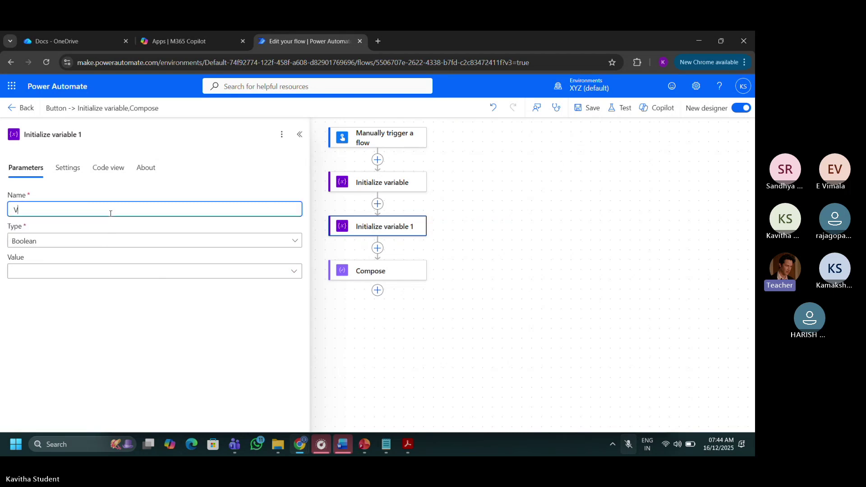
{"action": "type", "text": "arBe"}
{"action": "type", "text": "ni"}
{"action": "type", "text": "fi"}
{"action": "type", "text": "td"}
{"action": "key", "text": "BackSpace"}
{"action": "type", "text": "s"}
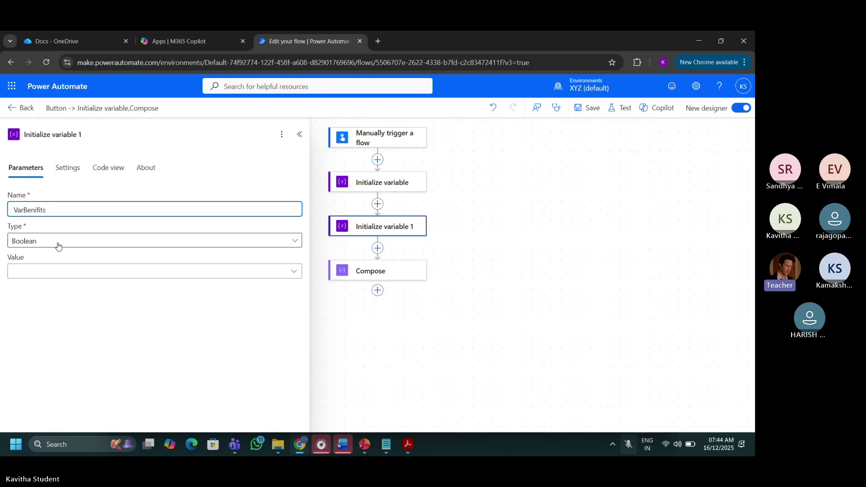
{"action": "left_click", "coordinate": [58, 246]}
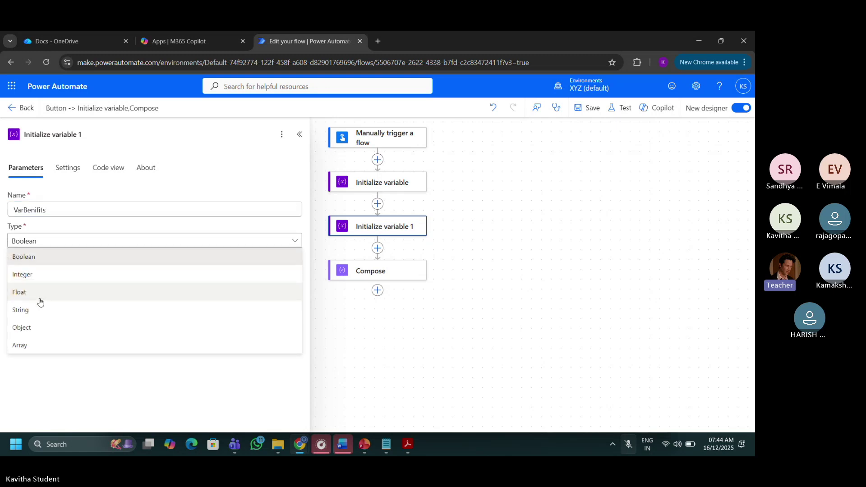
{"action": "left_click", "coordinate": [43, 275]}
{"action": "left_click", "coordinate": [43, 272]}
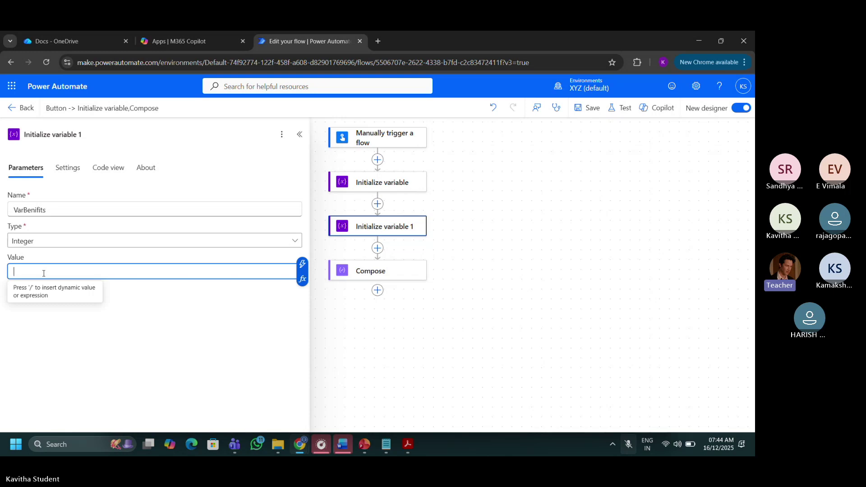
{"action": "type", "text": "300"}
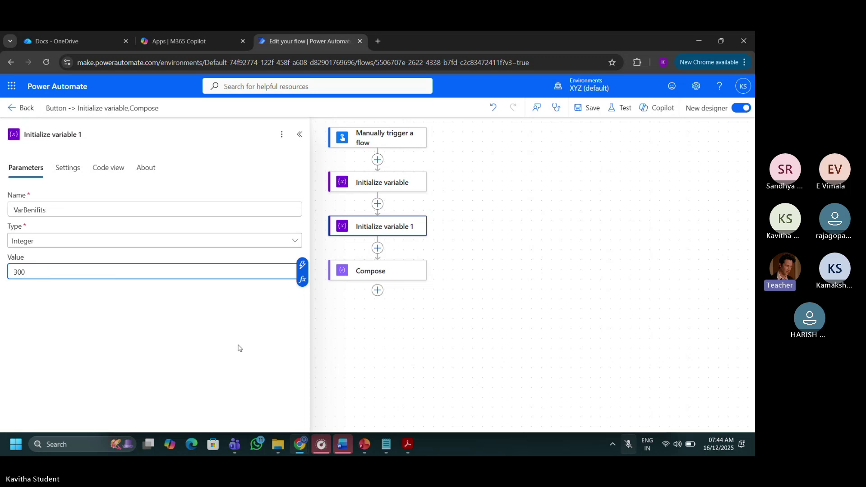
{"action": "left_click", "coordinate": [292, 336]}
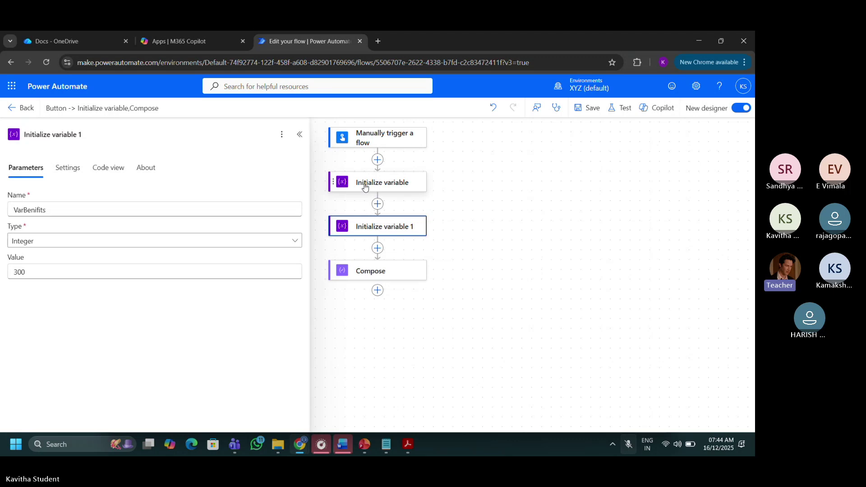
Add an Increment variable action after Initialize variable 1, found by searching 'var'.
{"action": "left_click", "coordinate": [173, 135]}
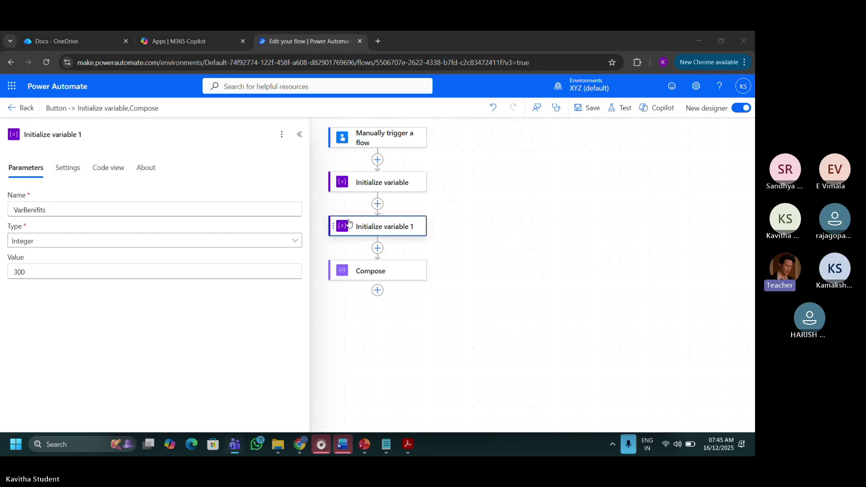
{"action": "left_click", "coordinate": [378, 248]}
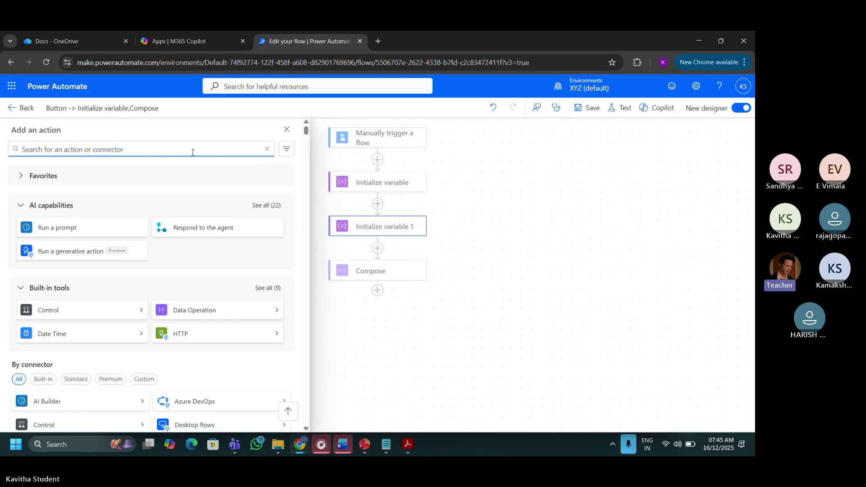
{"action": "type", "text": "var"}
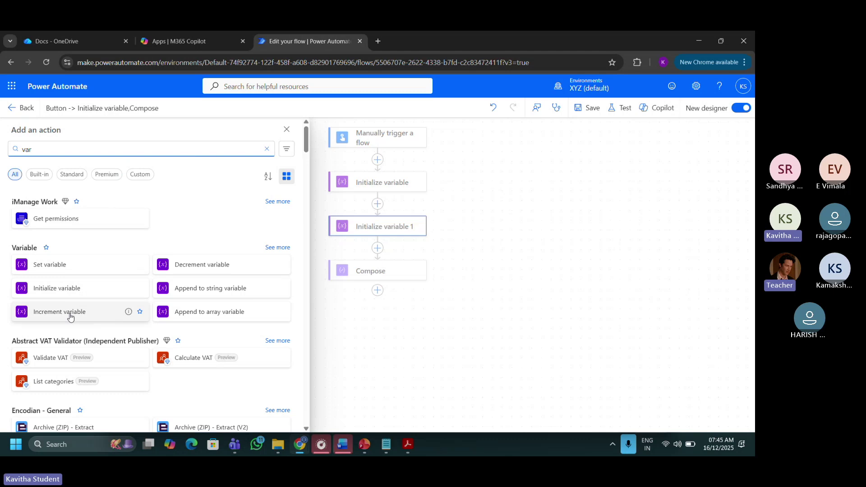
{"action": "left_click", "coordinate": [70, 311]}
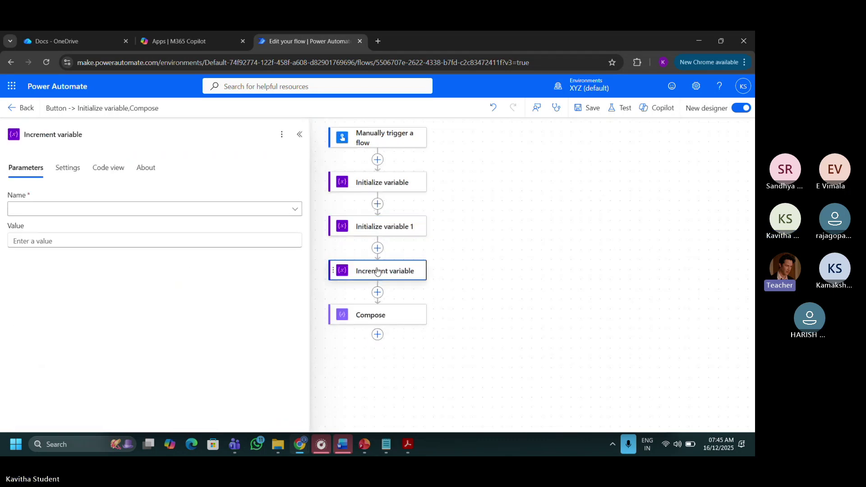
Set the increment to add VarBenifits to VarSalary.
{"action": "left_click", "coordinate": [179, 215]}
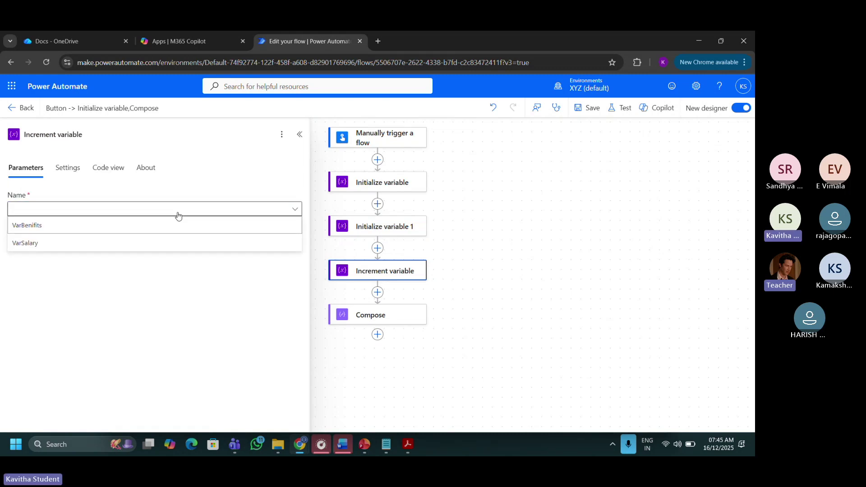
{"action": "left_click", "coordinate": [109, 245]}
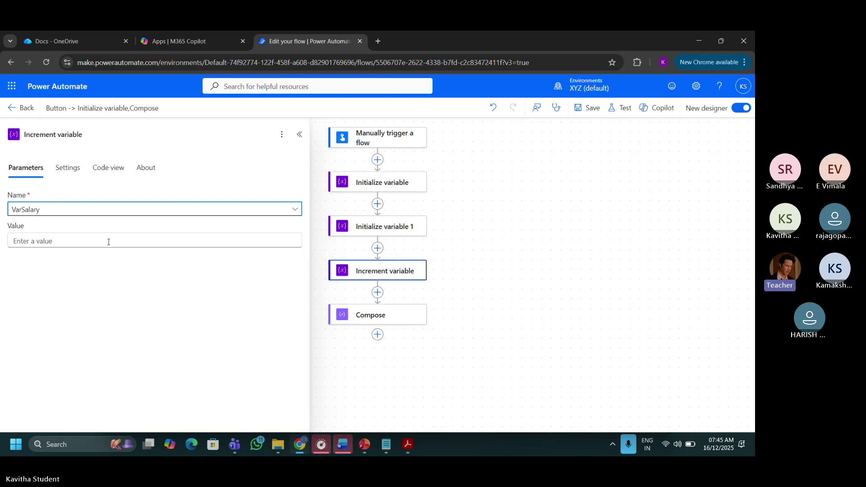
{"action": "left_click", "coordinate": [113, 242]}
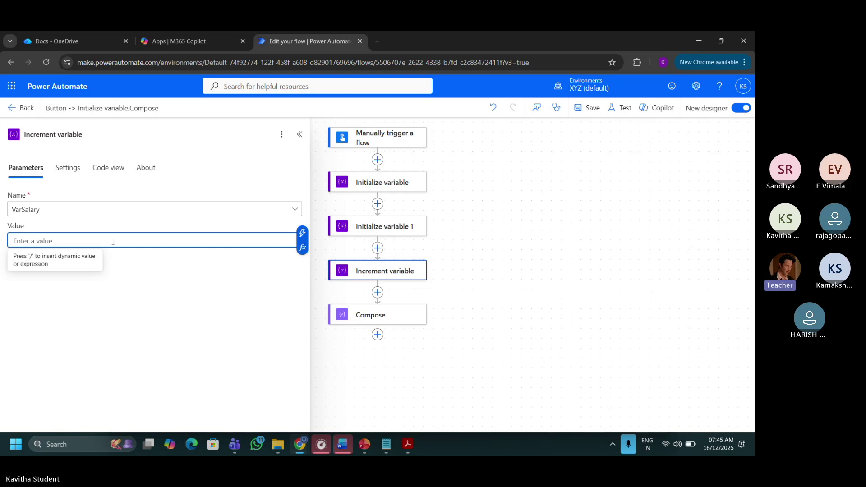
{"action": "left_click", "coordinate": [302, 233]}
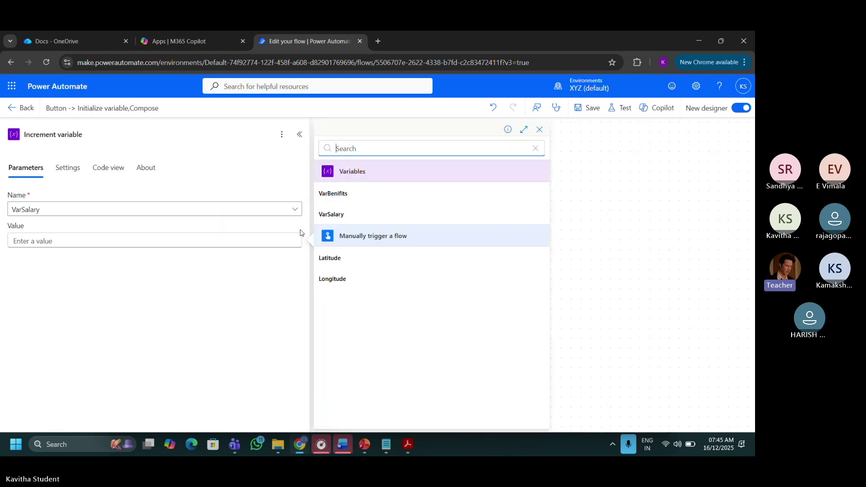
{"action": "left_click", "coordinate": [353, 194]}
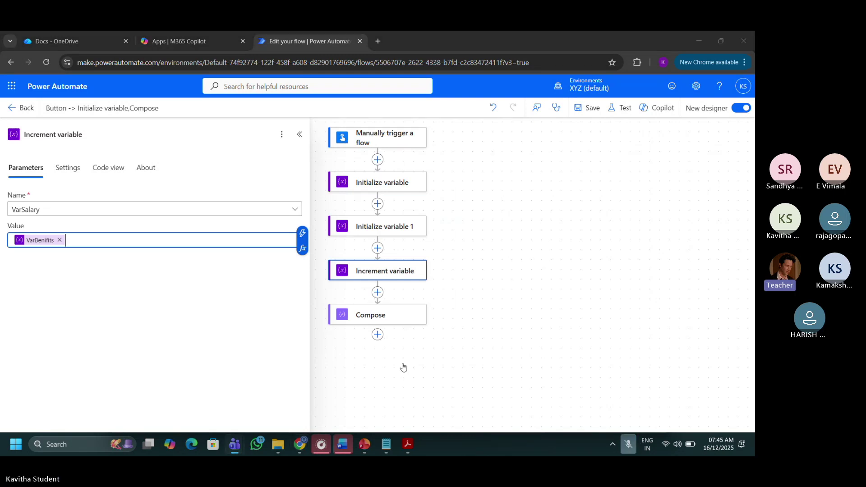
{"action": "left_click", "coordinate": [258, 315]}
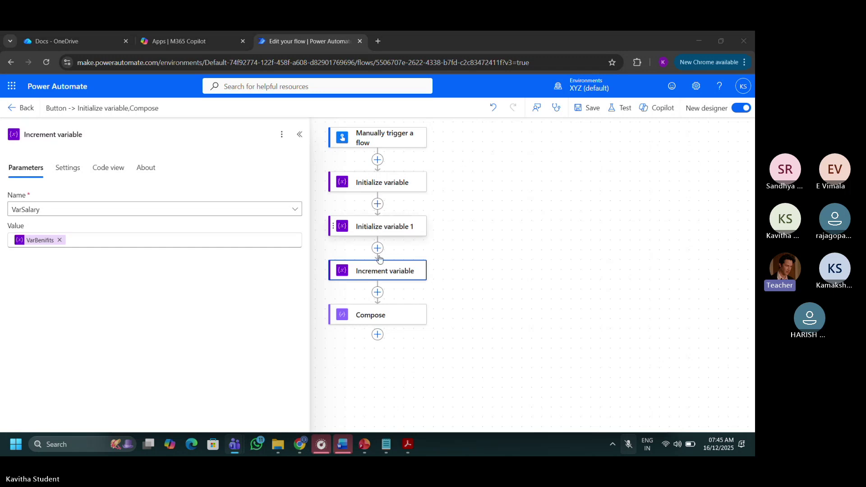
Check the Compose inputs and save the flow.
{"action": "left_click", "coordinate": [363, 317]}
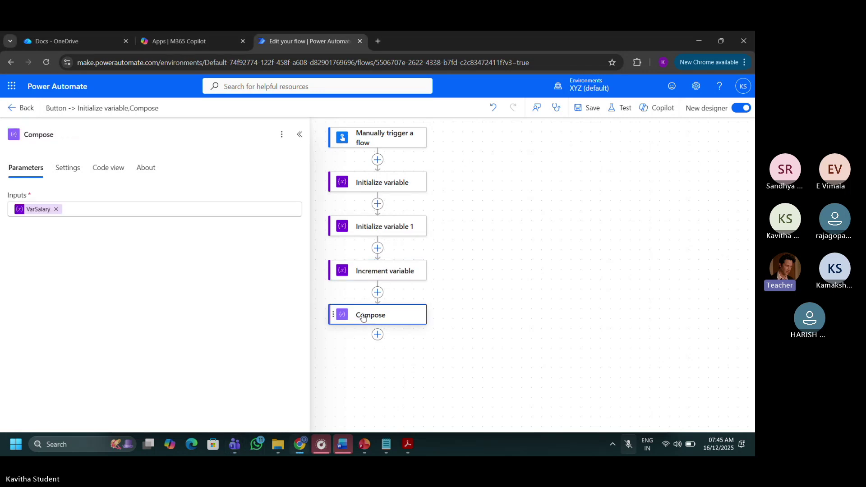
{"action": "left_click", "coordinate": [191, 211]}
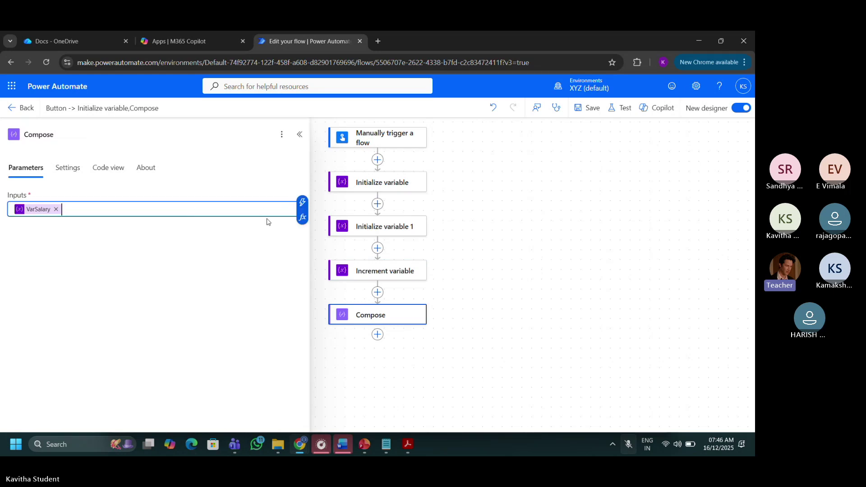
{"action": "left_click", "coordinate": [591, 108]}
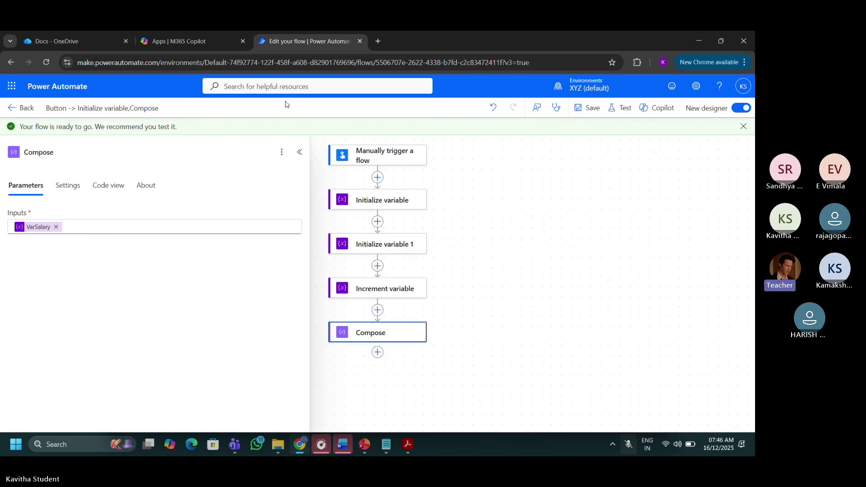
Run a manual test of the flow and confirm it started.
{"action": "left_click", "coordinate": [626, 112]}
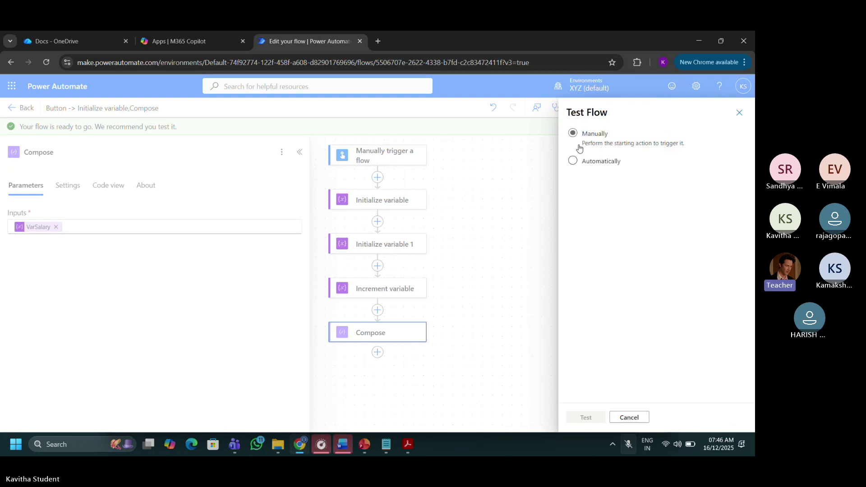
{"action": "left_click", "coordinate": [573, 134]}
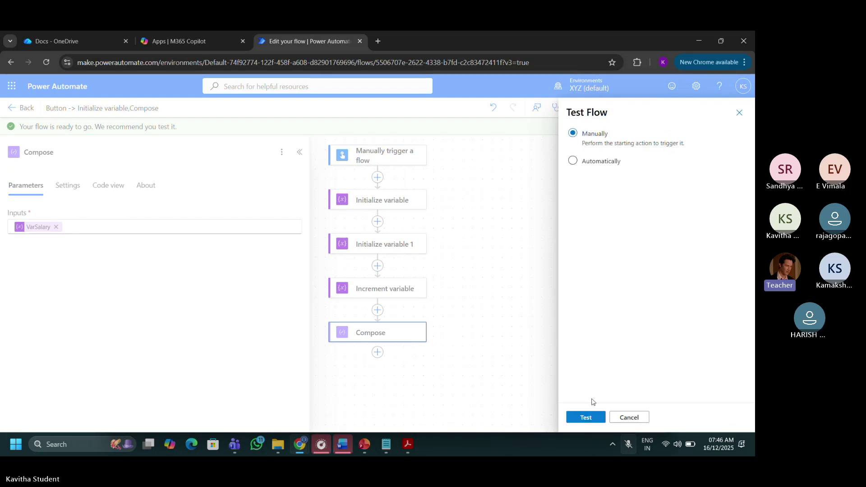
{"action": "left_click", "coordinate": [584, 416]}
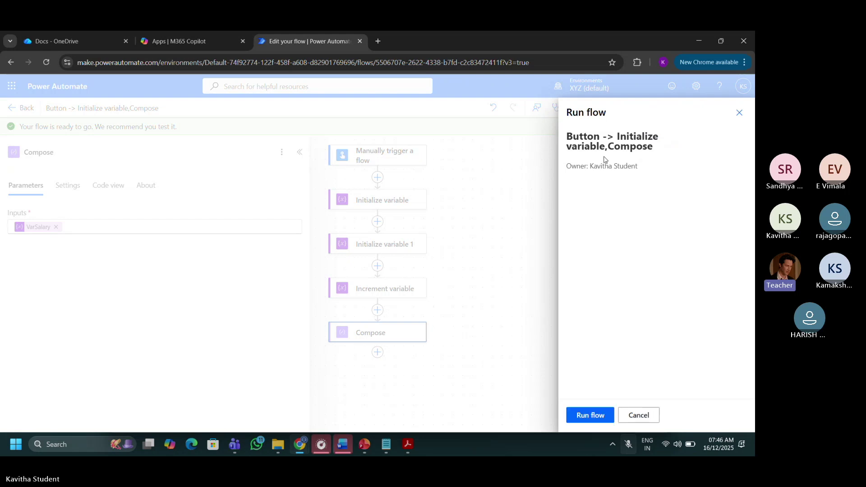
{"action": "left_click", "coordinate": [591, 418]}
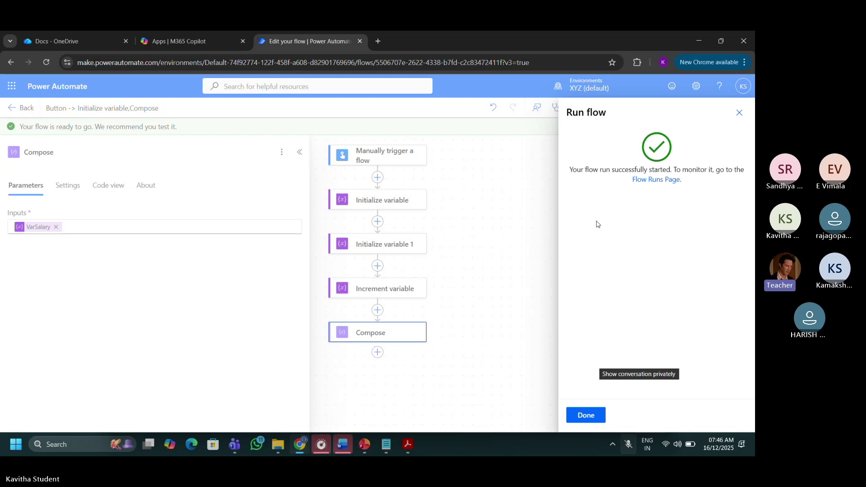
{"action": "left_click", "coordinate": [587, 414]}
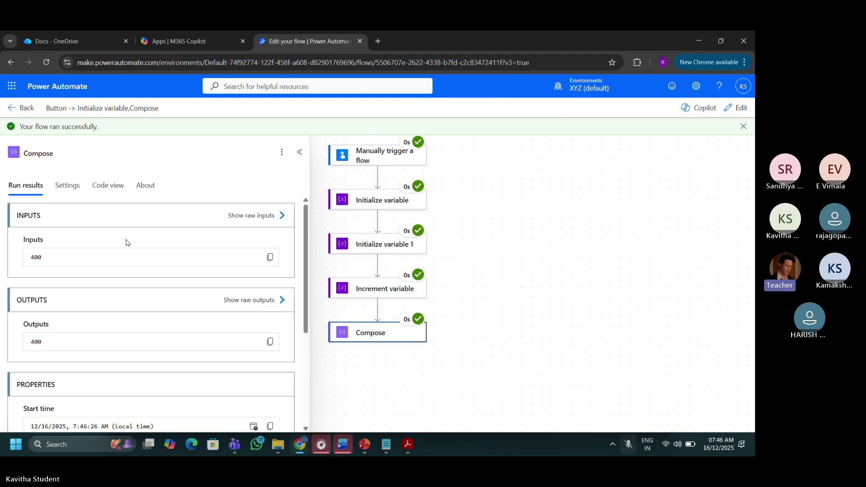
Check the Compose output value 400 in the run results, then return the flow to edit mode.
{"action": "double_click", "coordinate": [37, 343]}
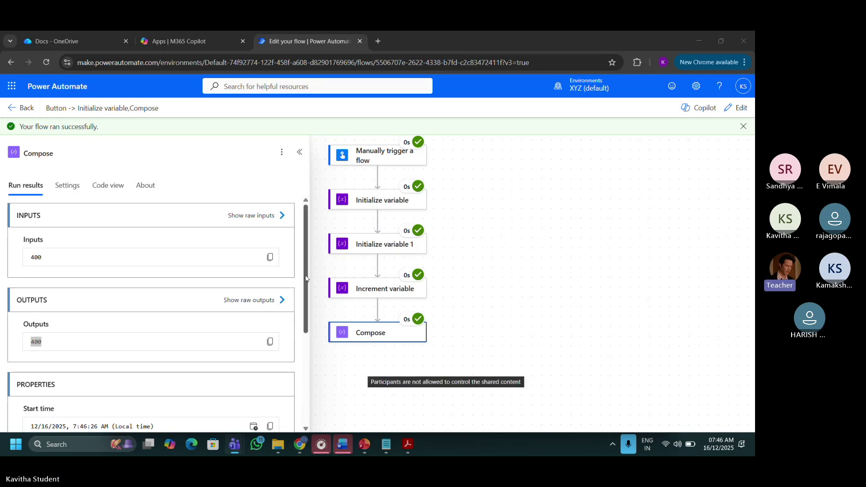
{"action": "left_click", "coordinate": [303, 276]}
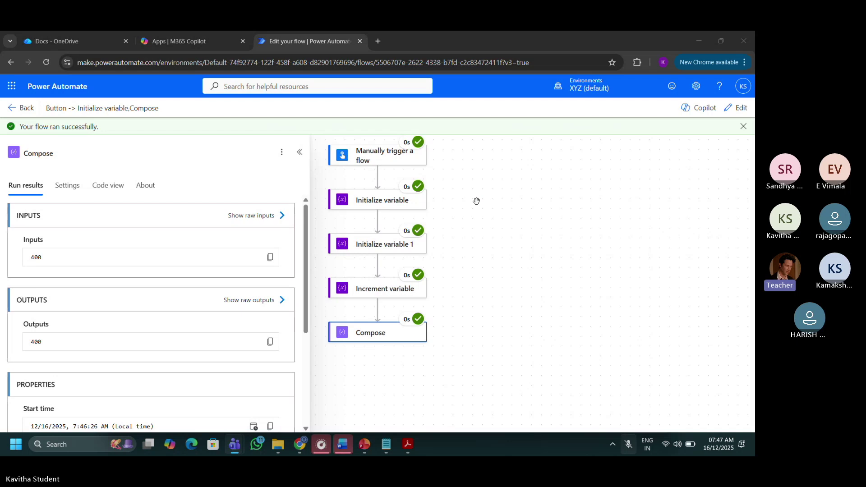
{"action": "left_click", "coordinate": [731, 112]}
{"action": "left_click", "coordinate": [732, 111]}
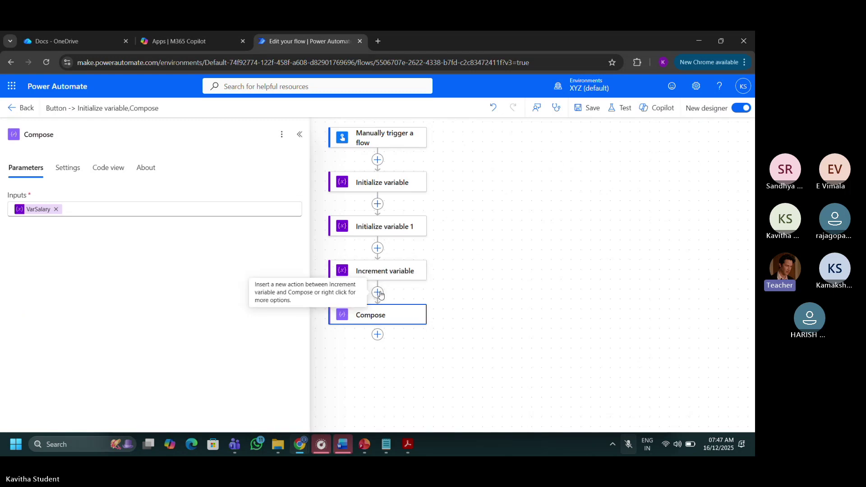
Insert an Initialize variable action between Increment variable and Compose.
{"action": "left_click", "coordinate": [379, 294]}
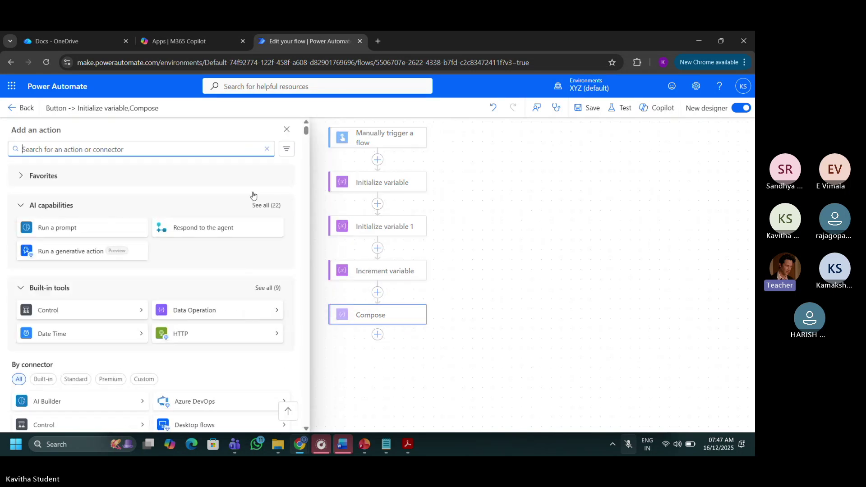
{"action": "type", "text": "var"}
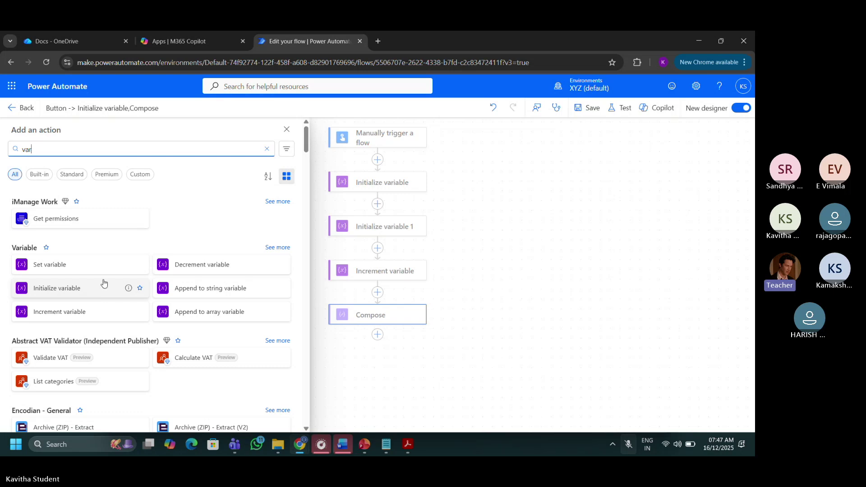
{"action": "left_click", "coordinate": [85, 291]}
{"action": "left_click", "coordinate": [79, 207]}
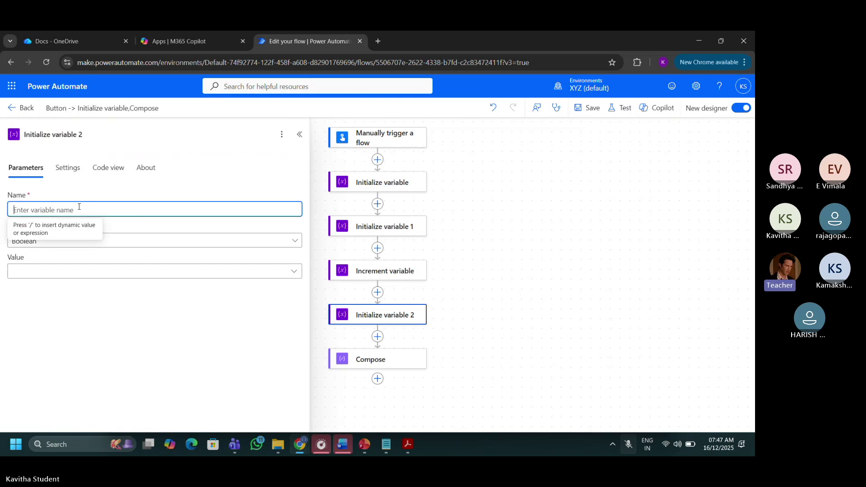
{"action": "type", "text": "Varn"}
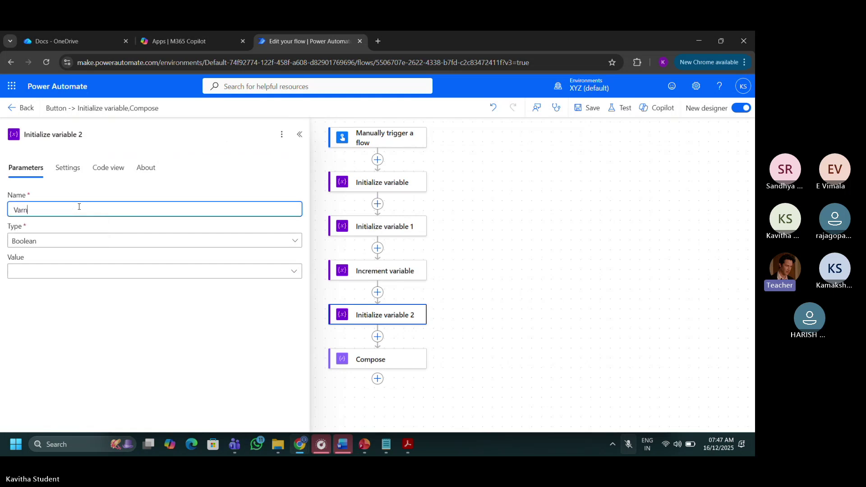
{"action": "key", "text": "BackSpace"}
{"action": "type", "text": "Name"}
{"action": "left_click", "coordinate": [86, 241]}
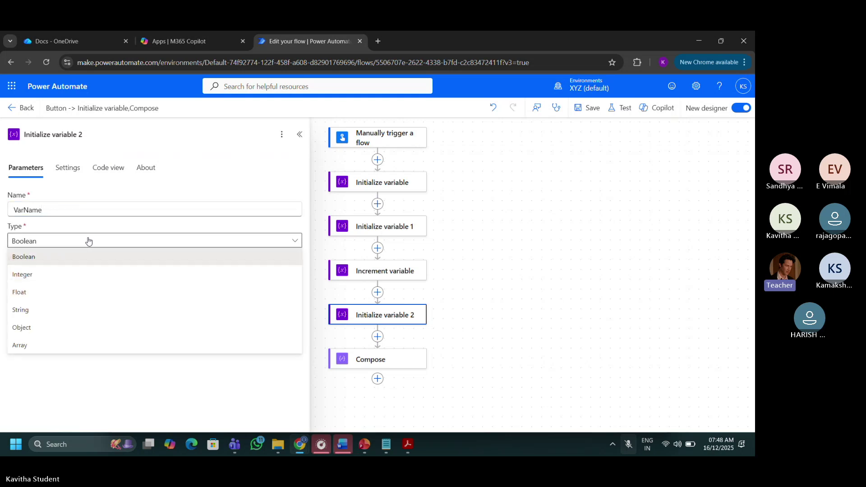
{"action": "left_click", "coordinate": [32, 314]}
{"action": "left_click", "coordinate": [59, 275]}
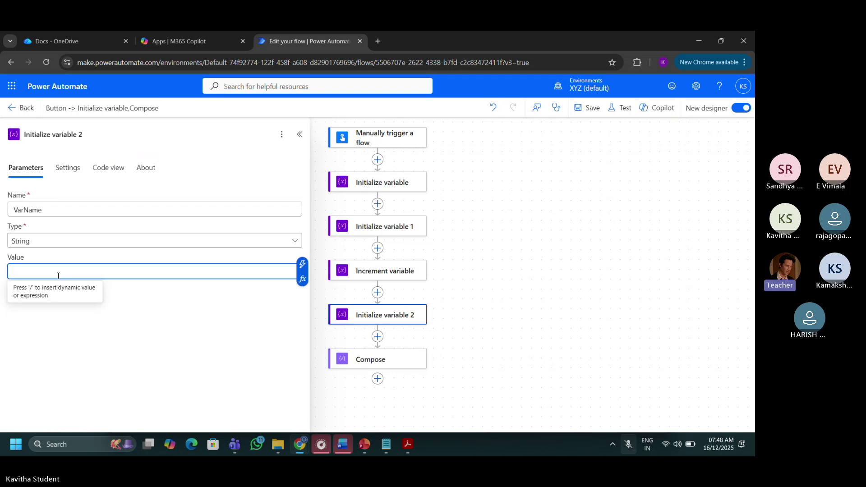
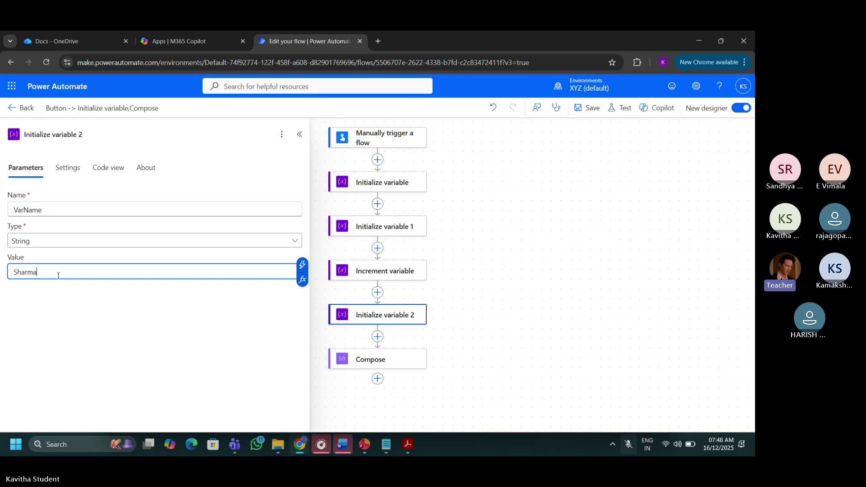
{"action": "left_click", "coordinate": [373, 367]}
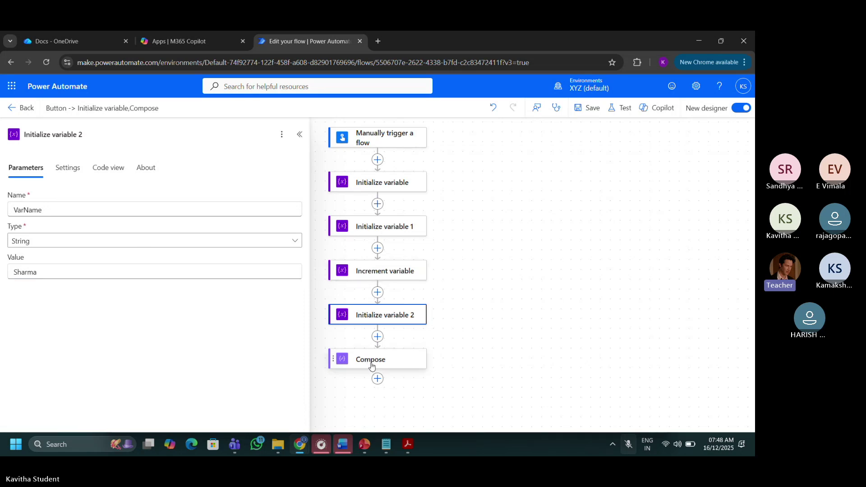
Make the Compose inputs VarSalary, a hyphen, then VarName, and save the flow.
{"action": "left_click", "coordinate": [286, 209]}
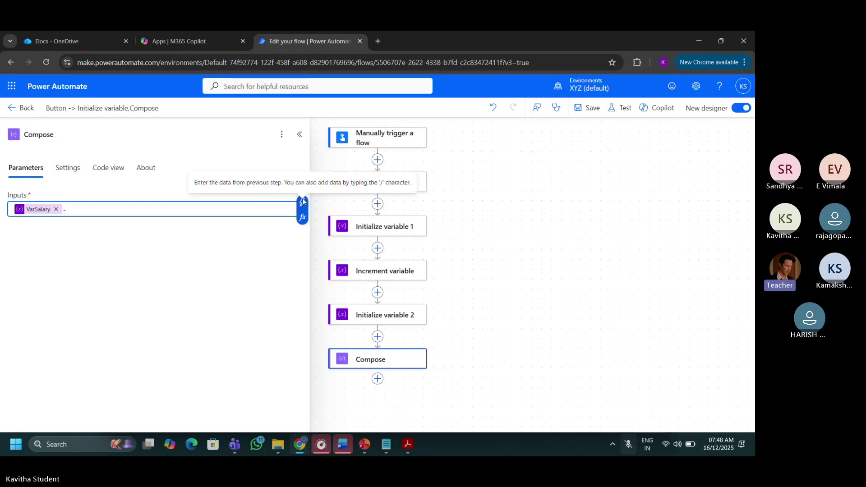
{"action": "left_click", "coordinate": [303, 200]}
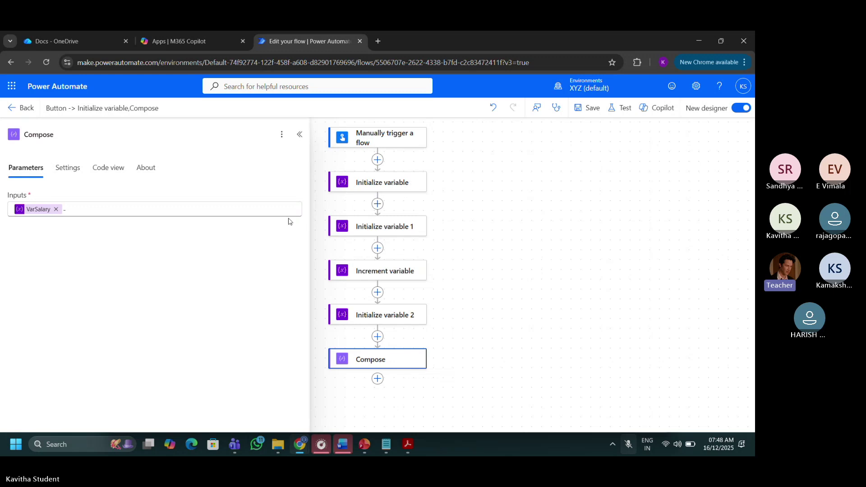
{"action": "left_click", "coordinate": [286, 208]}
{"action": "left_click", "coordinate": [302, 205]}
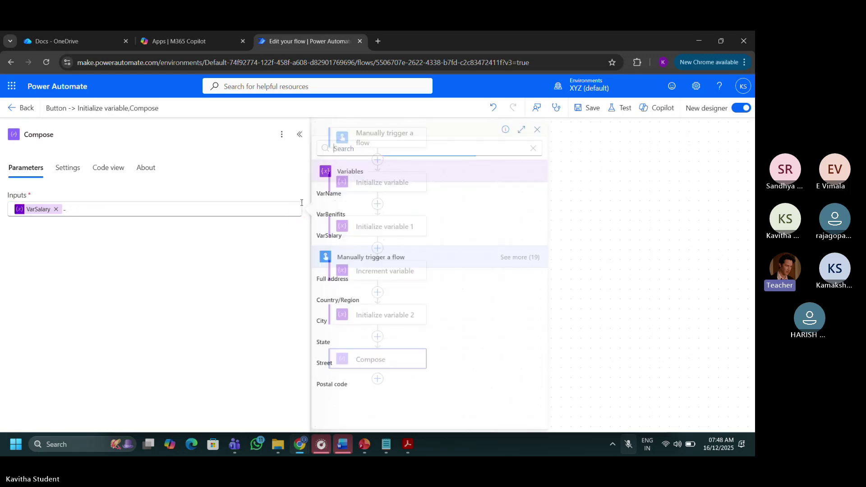
{"action": "left_click", "coordinate": [344, 202]}
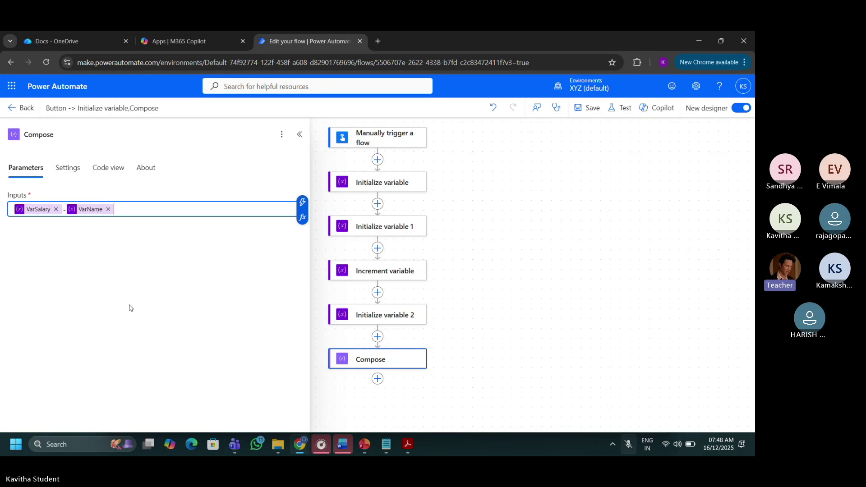
{"action": "left_click", "coordinate": [595, 111]}
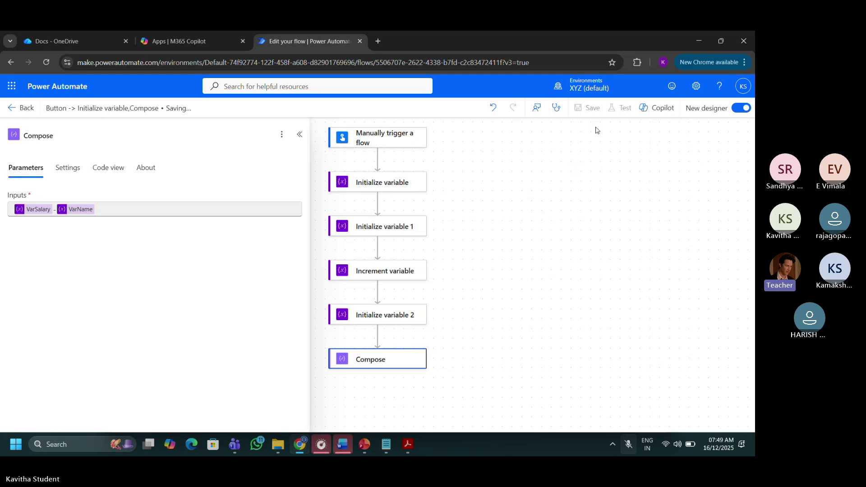
Run a manual test of the updated flow.
{"action": "left_click", "coordinate": [612, 109]}
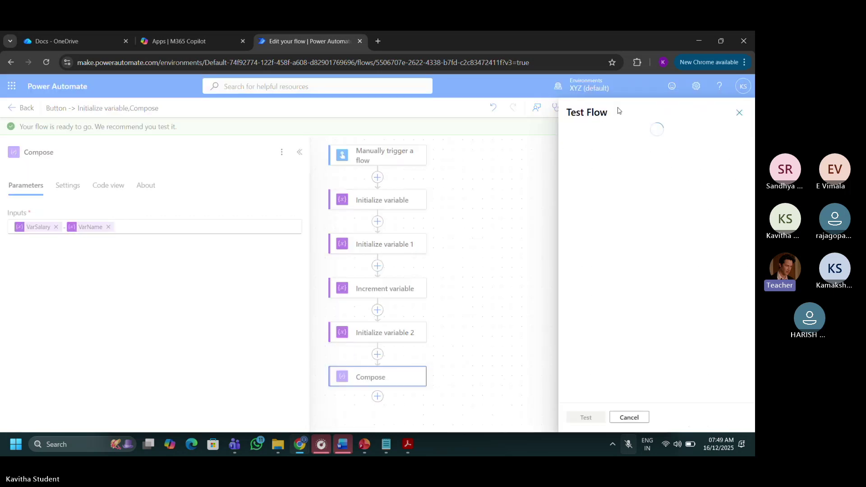
{"action": "left_click", "coordinate": [573, 134]}
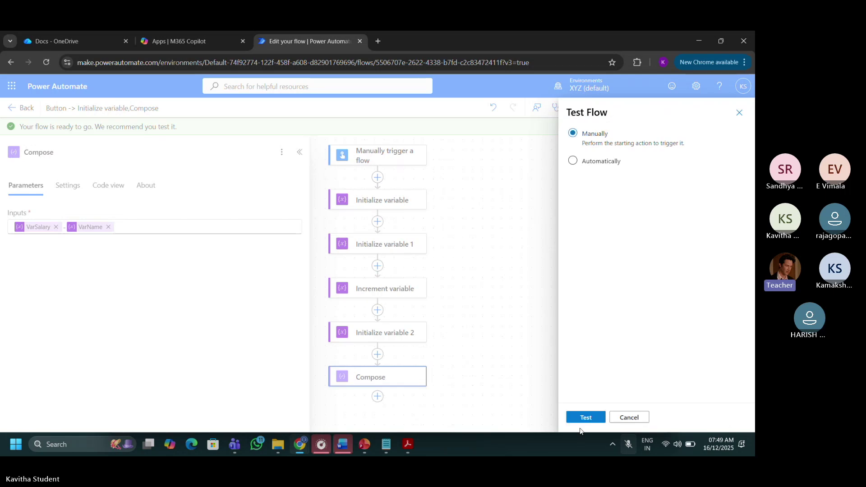
{"action": "left_click", "coordinate": [585, 420]}
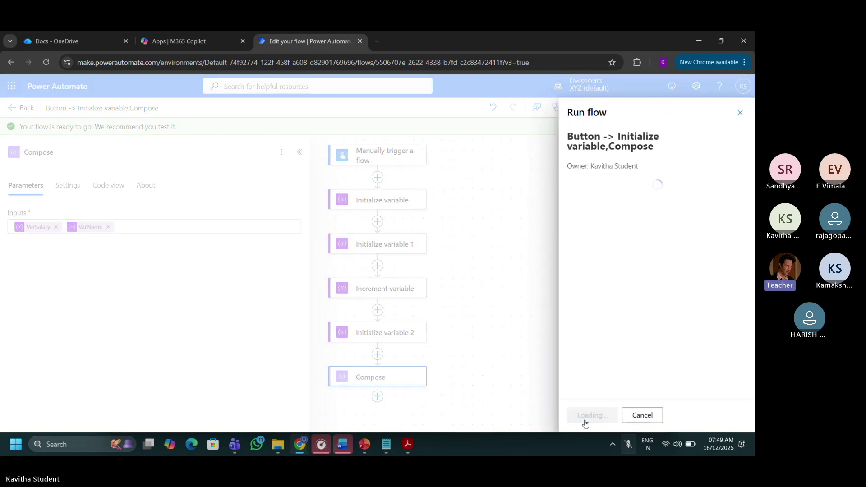
{"action": "left_click", "coordinate": [584, 419]}
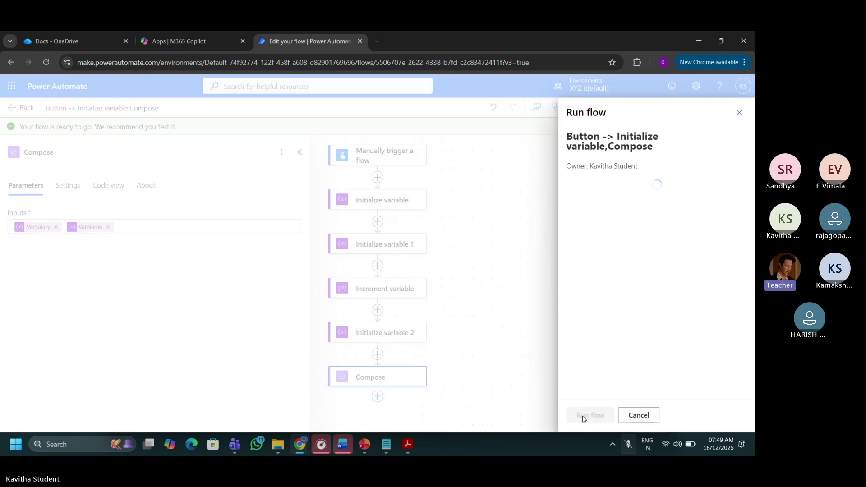
{"action": "left_click", "coordinate": [583, 419]}
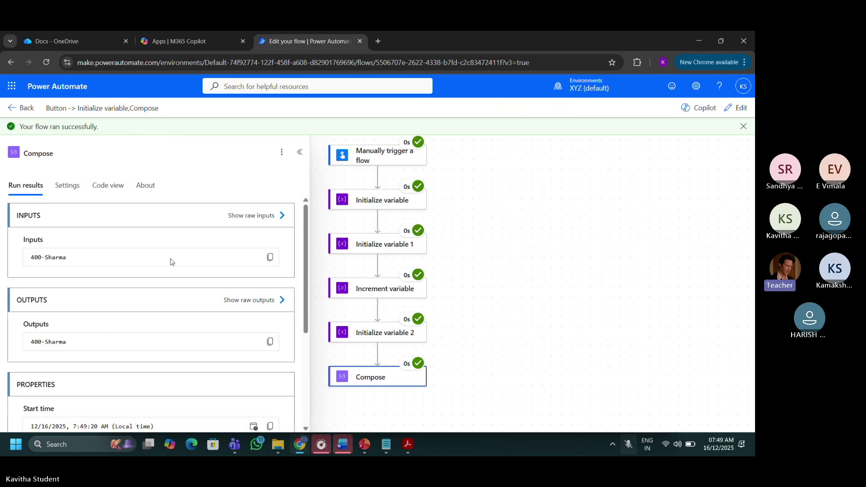
{"action": "double_click", "coordinate": [52, 342]}
{"action": "triple_click", "coordinate": [51, 342]}
{"action": "left_click", "coordinate": [95, 319]}
In edit mode, insert an Append to string variable action between Initialize variable 2 and Compose.
{"action": "left_click", "coordinate": [731, 111]}
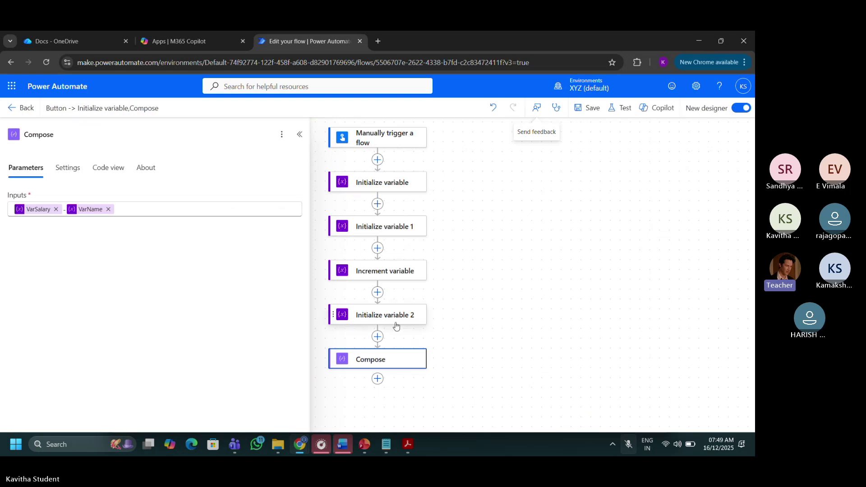
{"action": "left_click", "coordinate": [378, 338]}
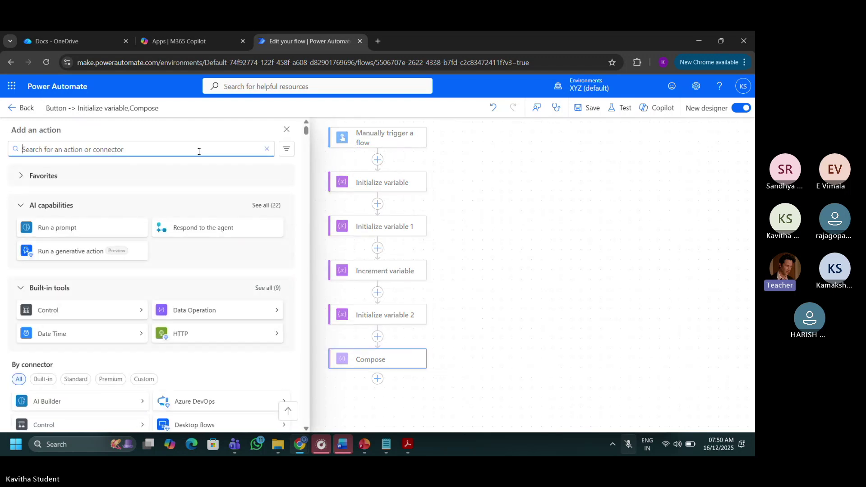
{"action": "type", "text": "var"}
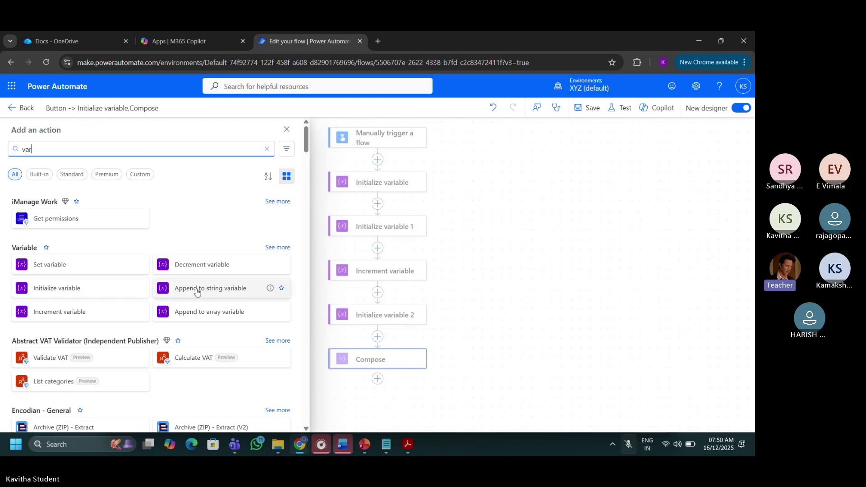
{"action": "left_click", "coordinate": [217, 290]}
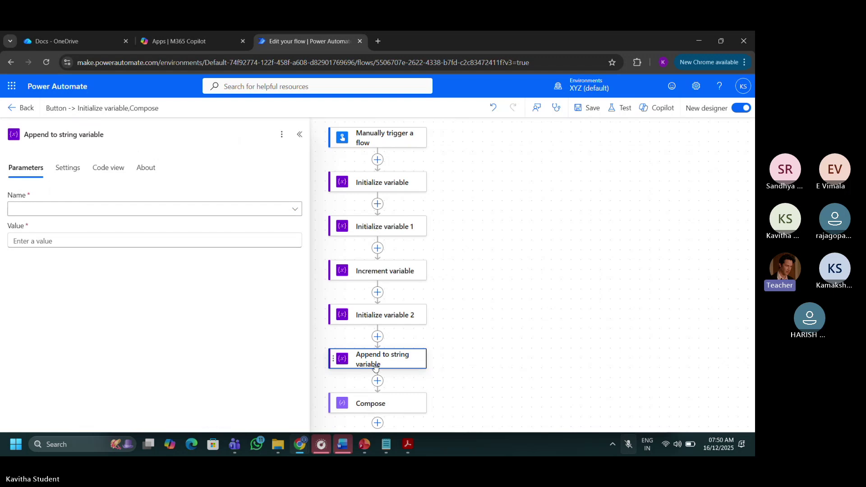
{"action": "left_click", "coordinate": [206, 211]}
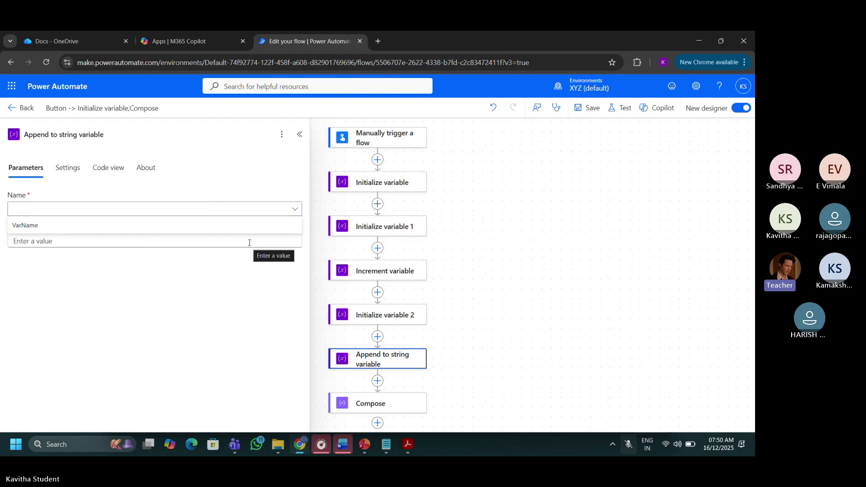
{"action": "left_click", "coordinate": [296, 210]}
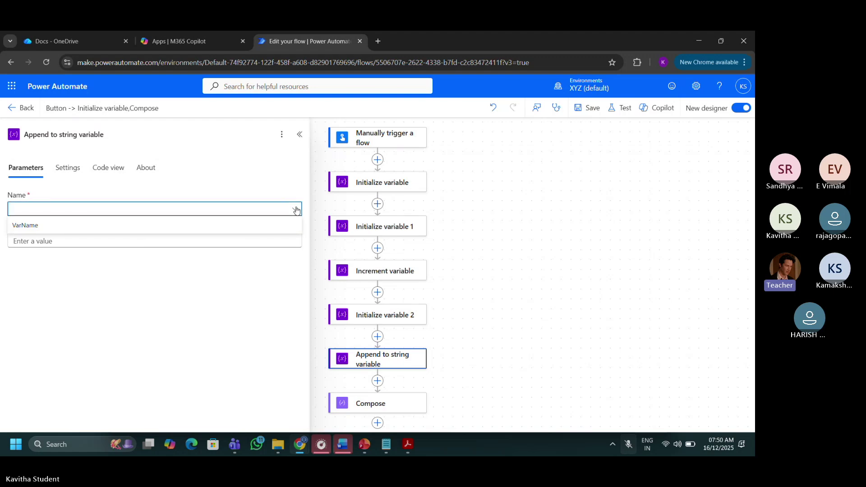
{"action": "left_click", "coordinate": [291, 214]}
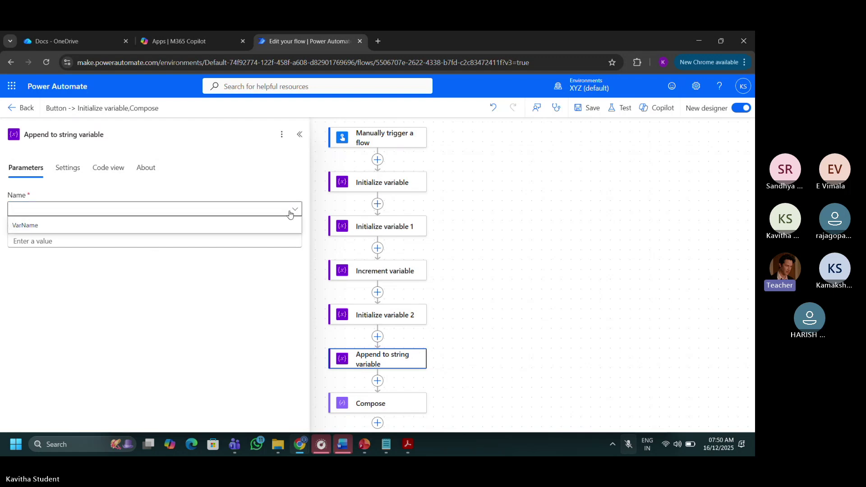
{"action": "left_click", "coordinate": [219, 229]}
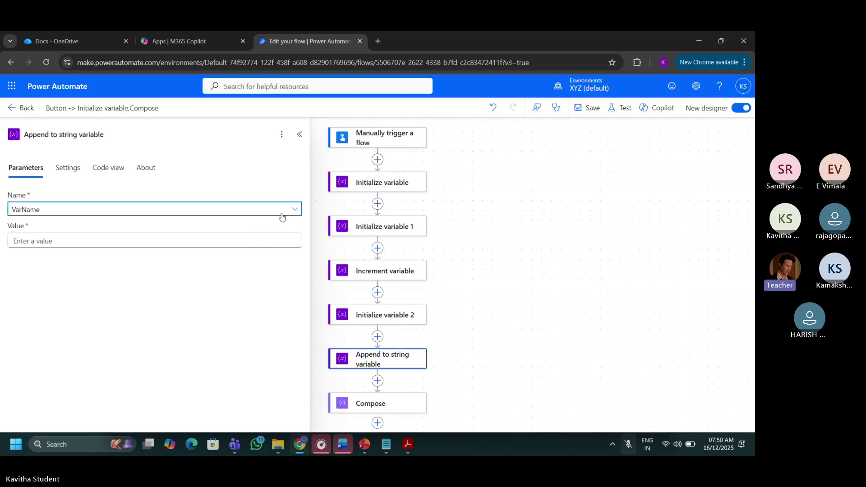
{"action": "left_click", "coordinate": [243, 236]}
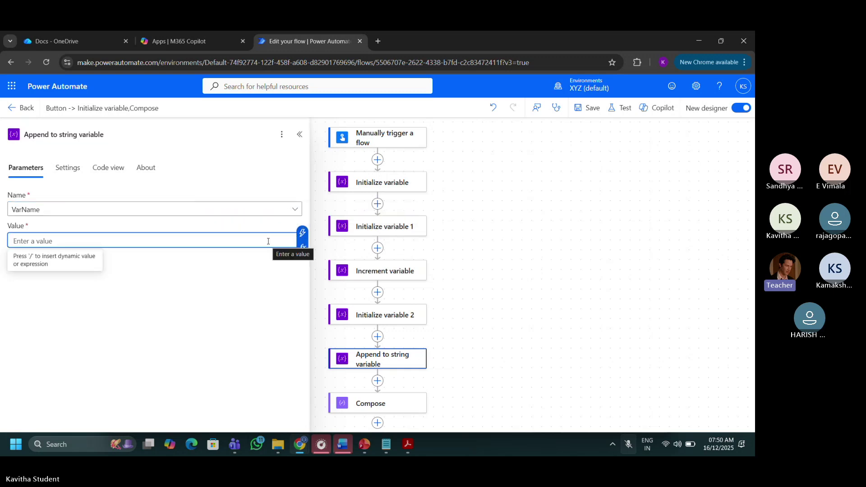
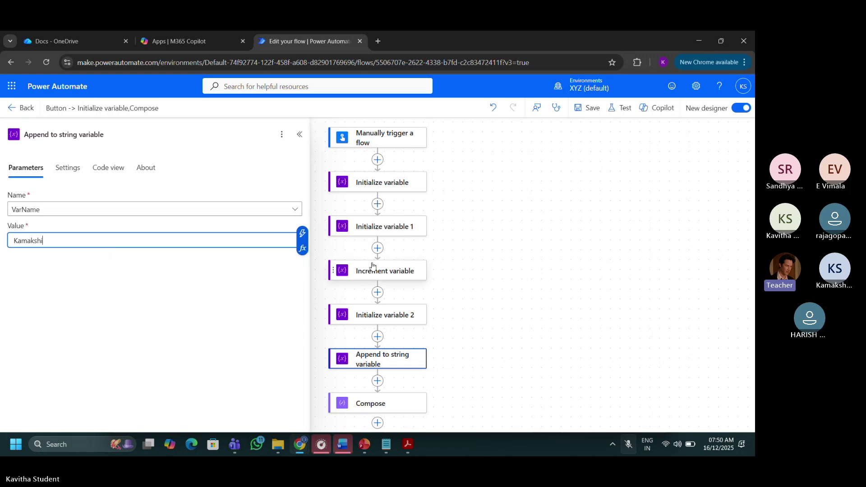
{"action": "left_click", "coordinate": [269, 285]}
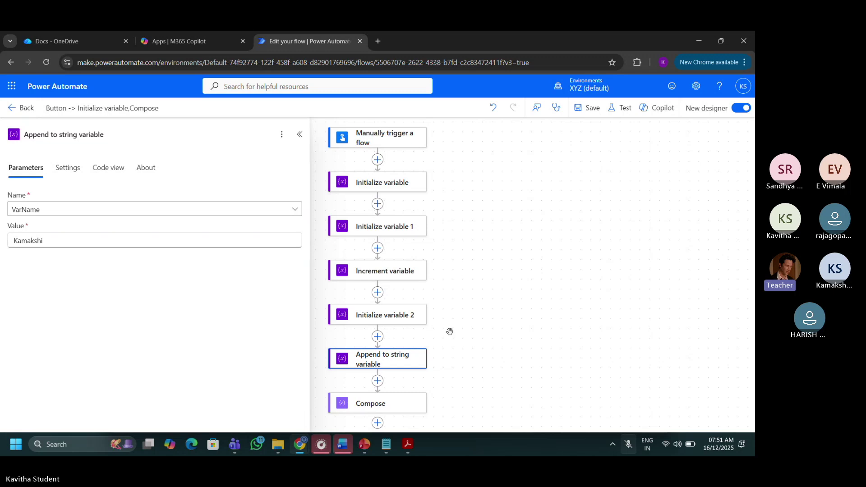
{"action": "left_click", "coordinate": [589, 112]}
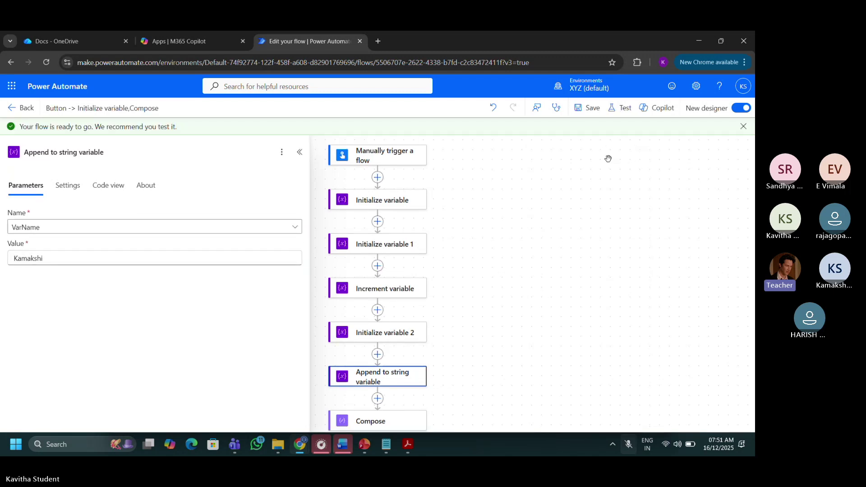
Run a manual test of the flow with the new append step.
{"action": "left_click", "coordinate": [623, 113]}
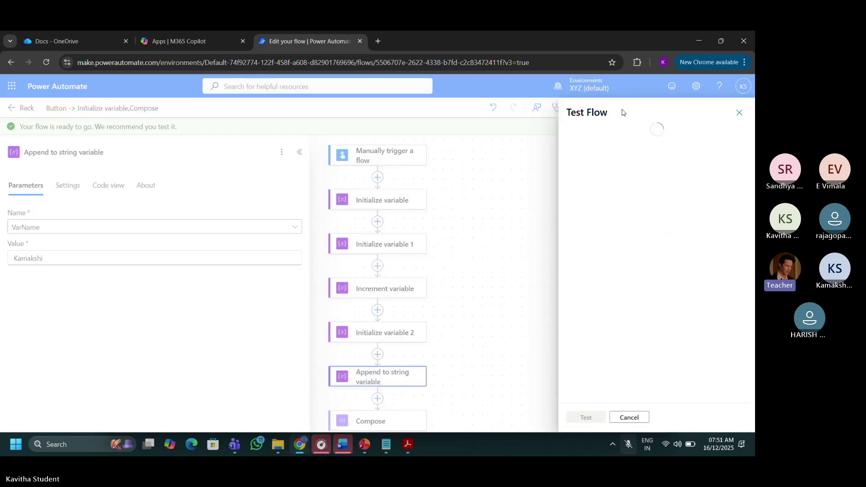
{"action": "left_click", "coordinate": [611, 145]}
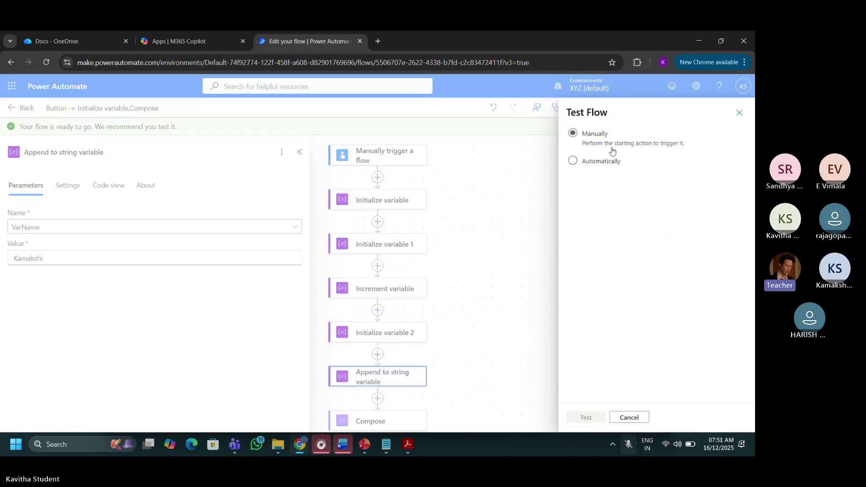
{"action": "left_click", "coordinate": [602, 421]}
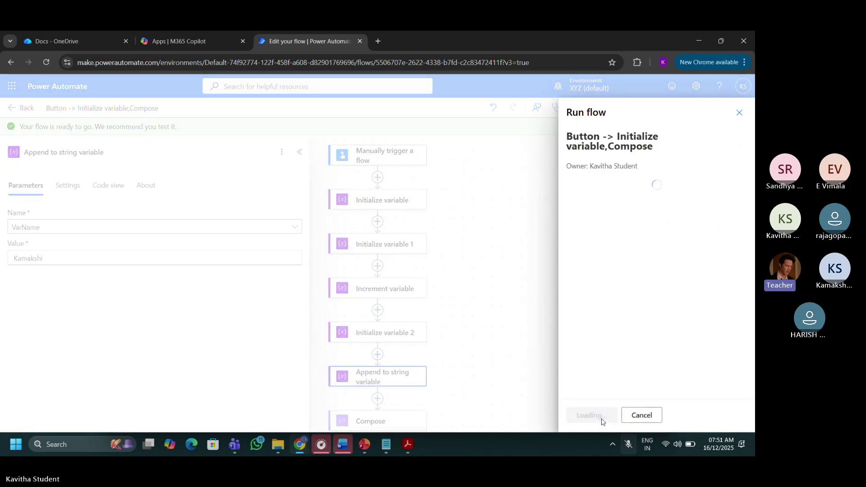
{"action": "left_click", "coordinate": [603, 420]}
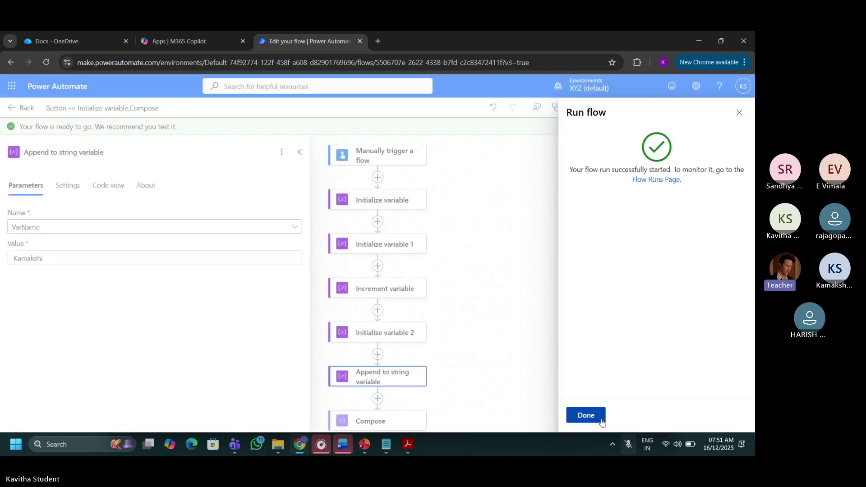
{"action": "left_click", "coordinate": [587, 415]}
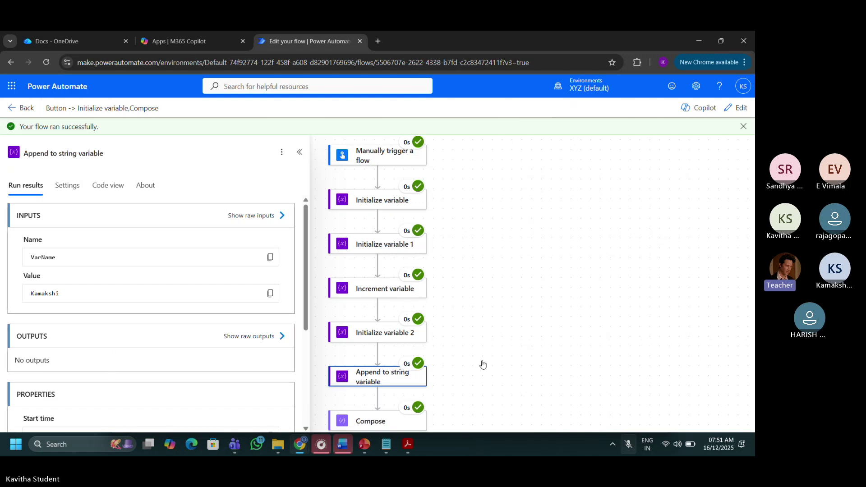
Review the Append to string variable and Compose run results.
{"action": "key", "text": "super+alt+k"}
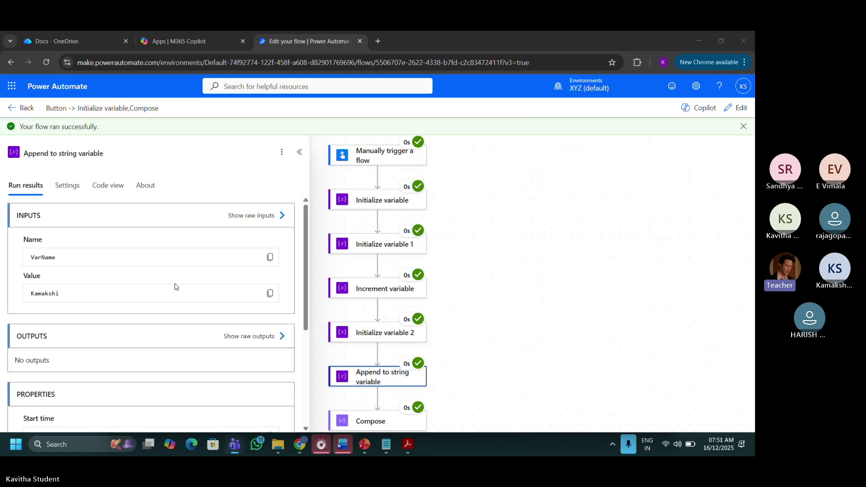
{"action": "left_click", "coordinate": [236, 169]}
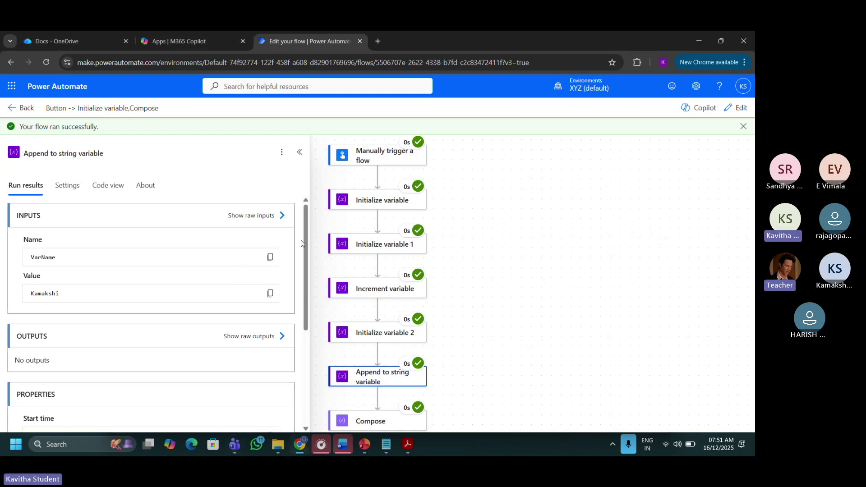
{"action": "scroll", "coordinate": [306, 264], "scroll_direction": "down", "scroll_amount": 1}
{"action": "scroll", "coordinate": [307, 264], "scroll_direction": "down", "scroll_amount": 3}
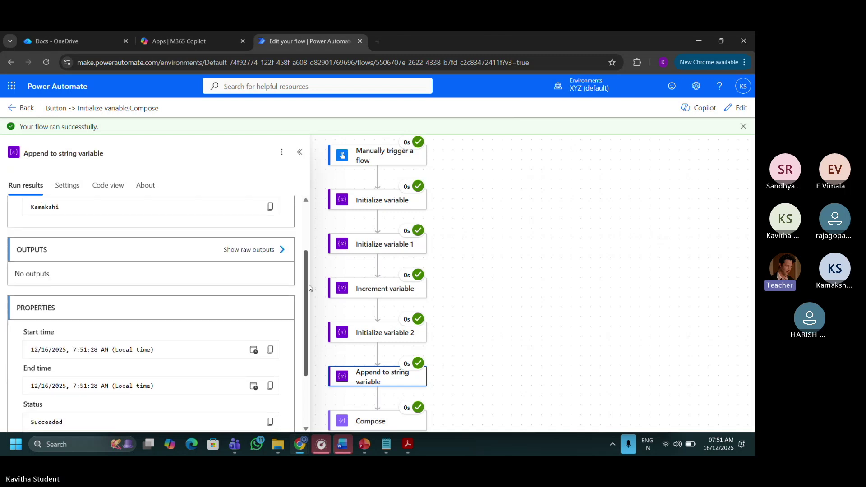
{"action": "scroll", "coordinate": [316, 316], "scroll_direction": "up", "scroll_amount": 2}
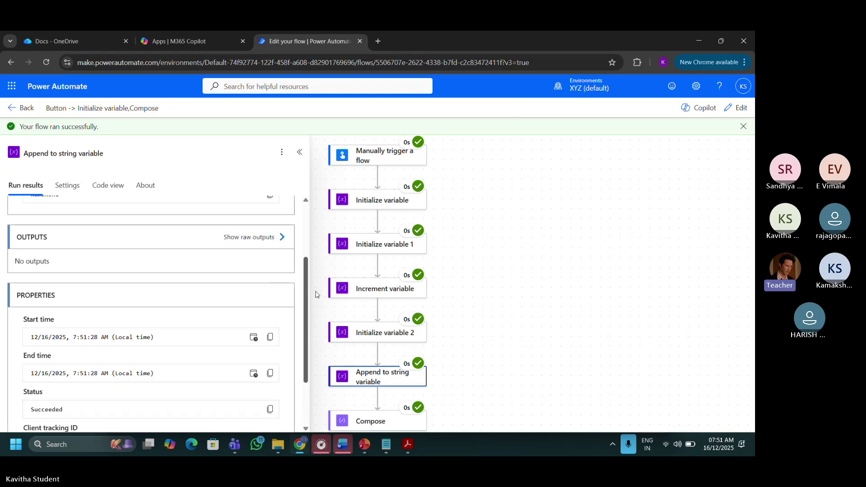
{"action": "scroll", "coordinate": [316, 294], "scroll_direction": "down", "scroll_amount": 2}
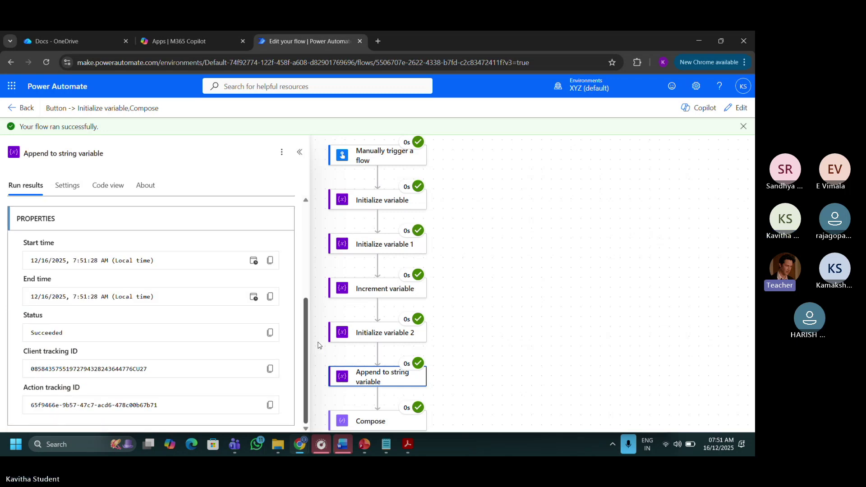
{"action": "scroll", "coordinate": [318, 345], "scroll_direction": "up", "scroll_amount": 4}
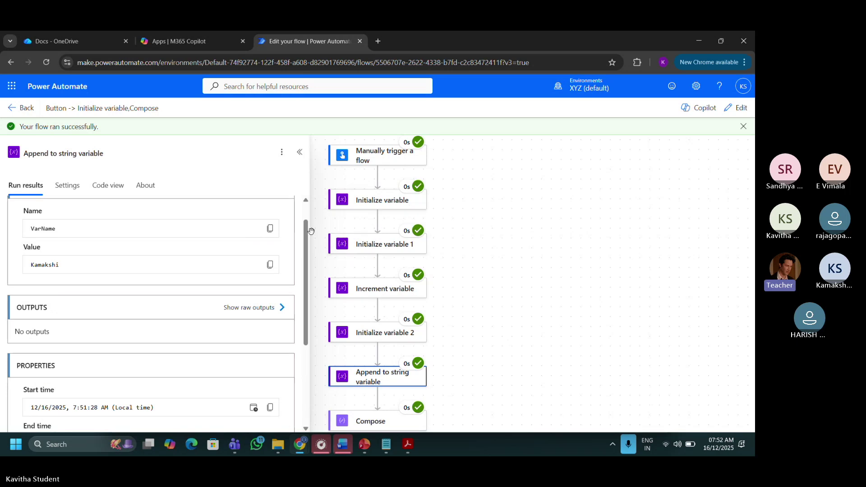
{"action": "left_click", "coordinate": [370, 425]}
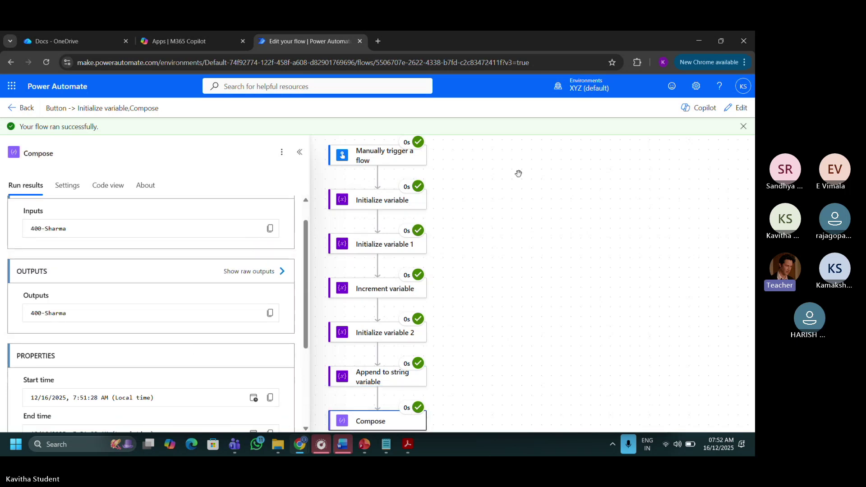
Back in edit mode, inspect the Compose inputs VarSalary-VarName and close the dynamic content list.
{"action": "left_click", "coordinate": [736, 108]}
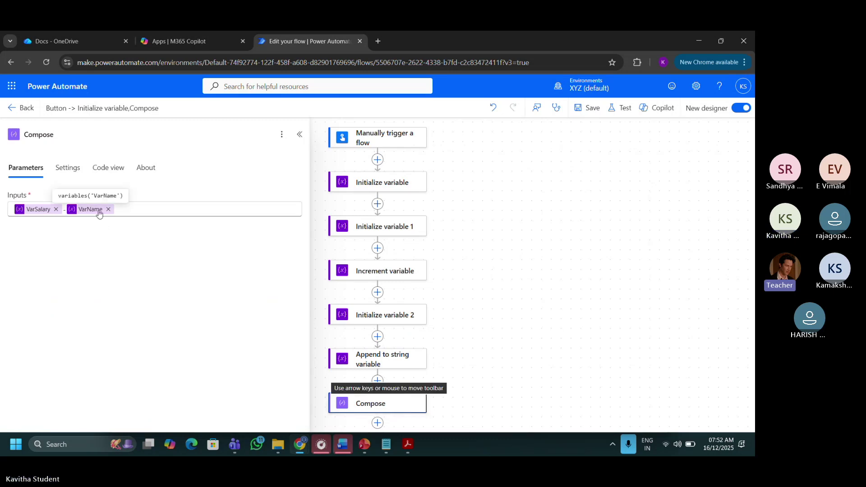
{"action": "left_click", "coordinate": [236, 208]}
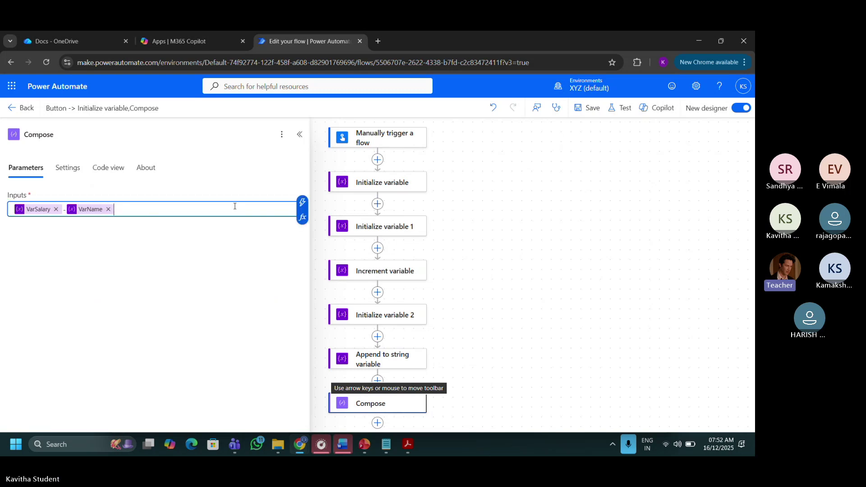
{"action": "left_click", "coordinate": [303, 203]}
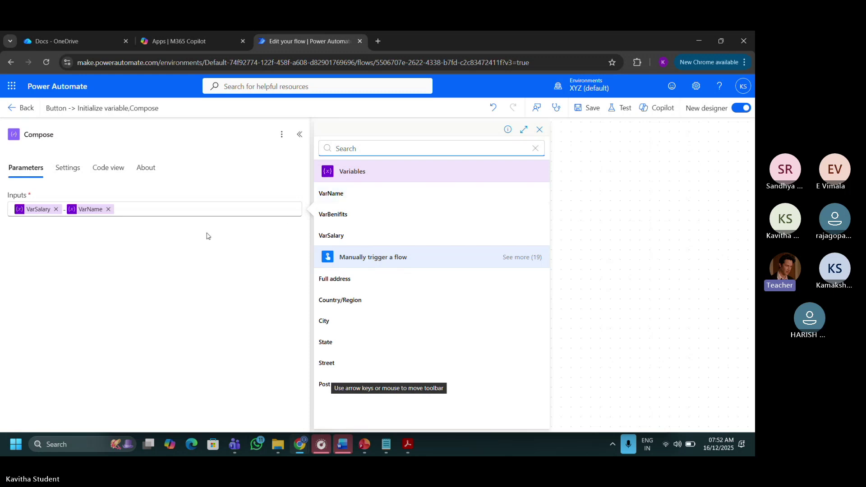
{"action": "left_click", "coordinate": [253, 158]}
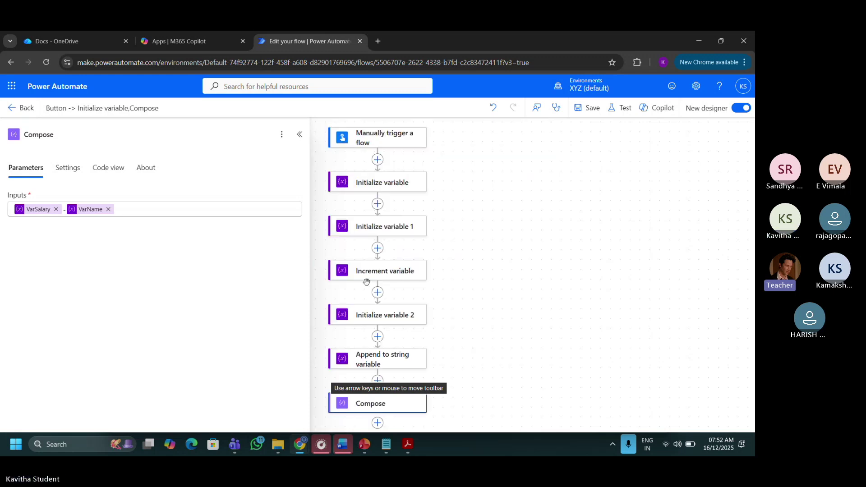
Open the Append to string variable step and keep VarName as its target variable.
{"action": "left_click", "coordinate": [350, 356]}
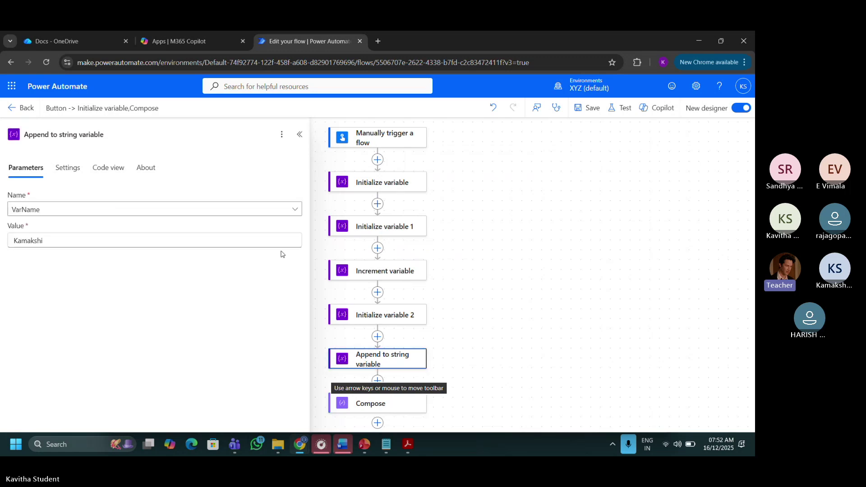
{"action": "left_click", "coordinate": [255, 215]}
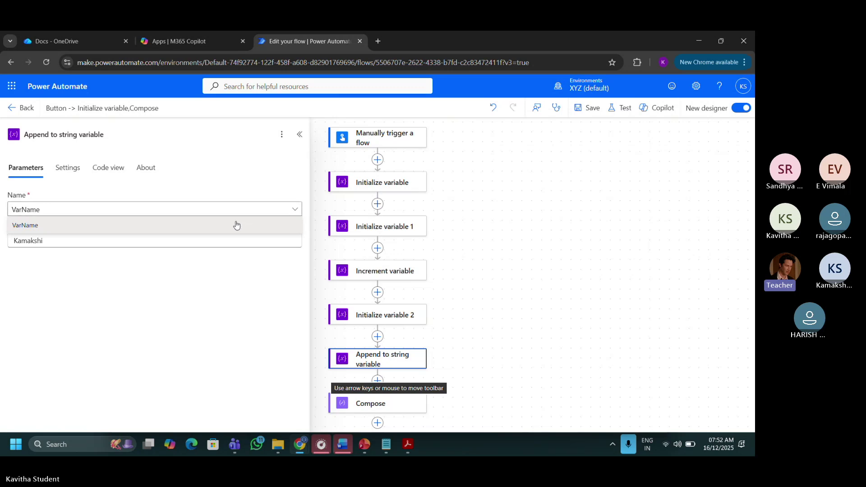
{"action": "left_click", "coordinate": [251, 182]}
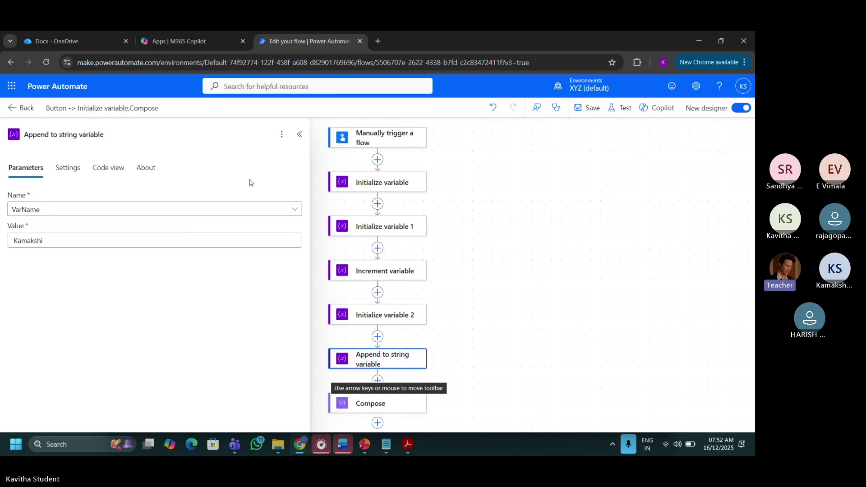
Wrap the appended first-name value in double quotation marks.
{"action": "left_click", "coordinate": [158, 238]}
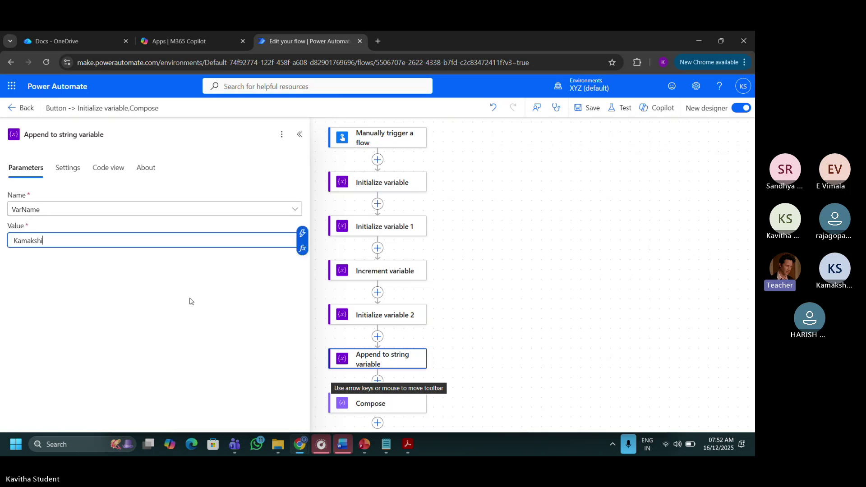
{"action": "left_click", "coordinate": [303, 234]}
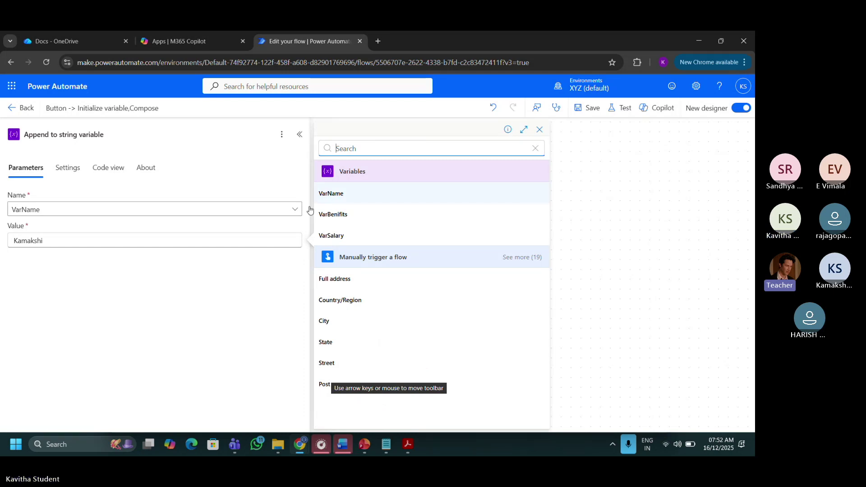
{"action": "left_click", "coordinate": [174, 244]}
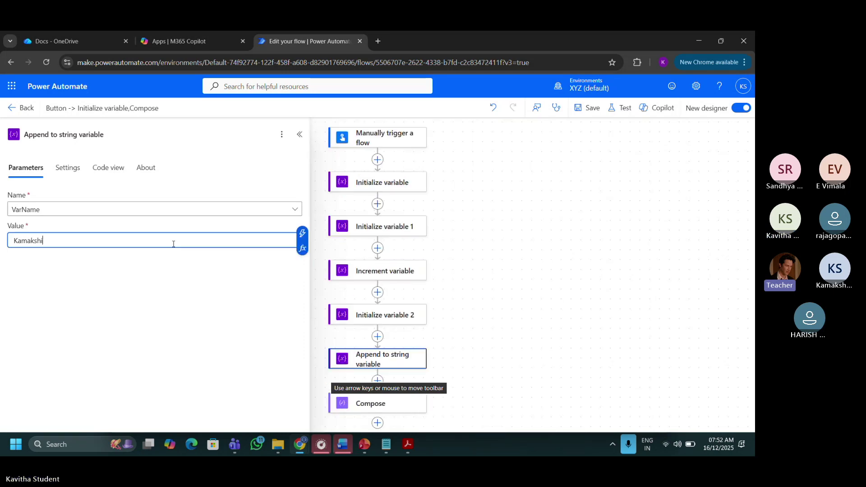
{"action": "type", "text": "\""}
{"action": "key", "text": "Home"}
{"action": "type", "text": "\""}
{"action": "left_click", "coordinate": [256, 259]}
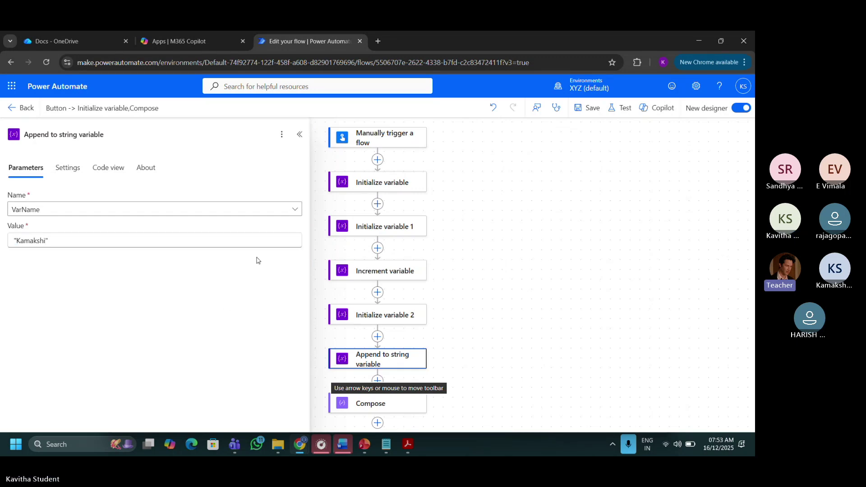
Save the flow and start a manual test run.
{"action": "left_click", "coordinate": [590, 108]}
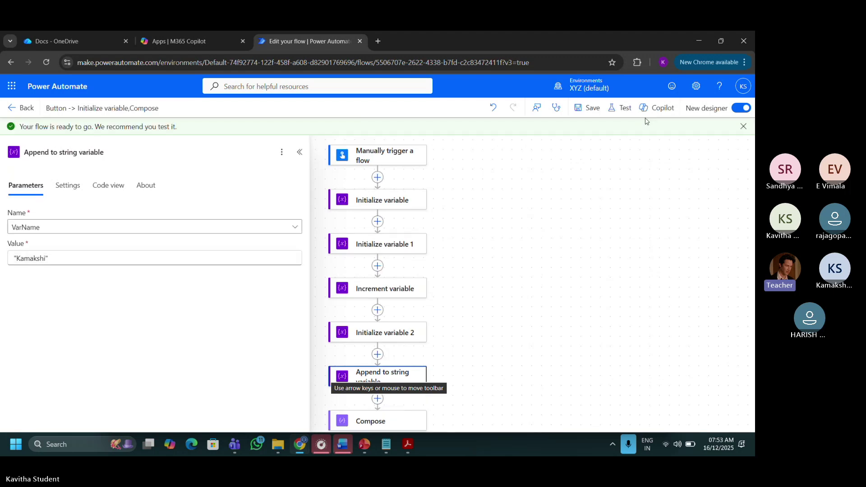
{"action": "left_click", "coordinate": [624, 110]}
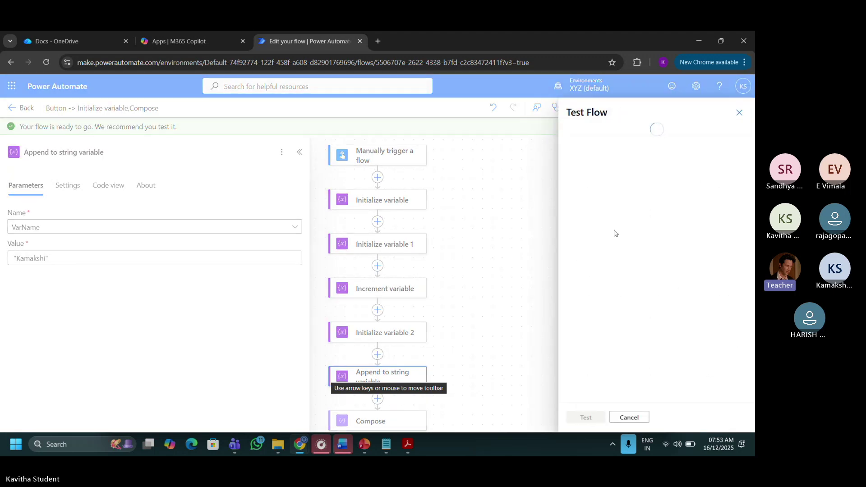
{"action": "left_click", "coordinate": [613, 139]}
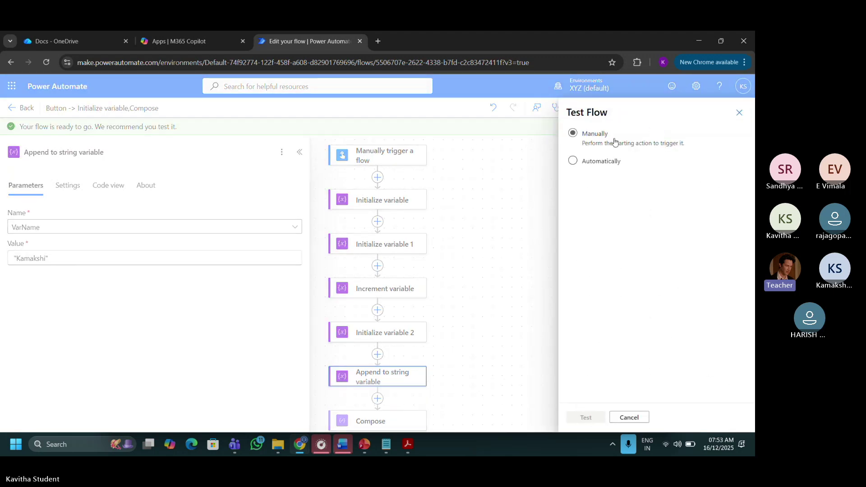
{"action": "left_click", "coordinate": [587, 418]}
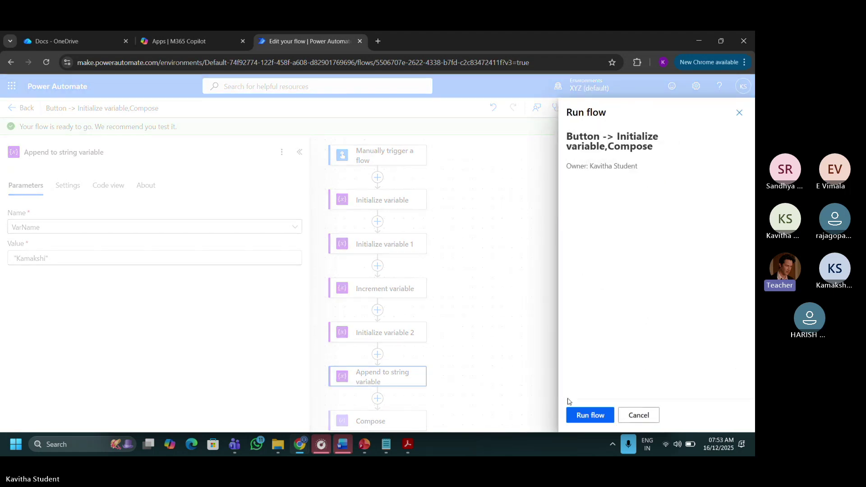
{"action": "left_click", "coordinate": [582, 416]}
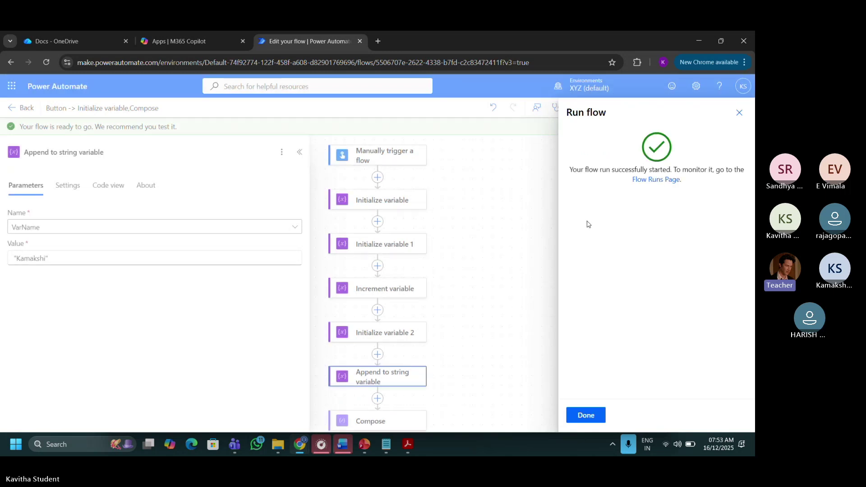
Close the run confirmation, review the successful results, and return to the editor.
{"action": "left_click", "coordinate": [579, 415]}
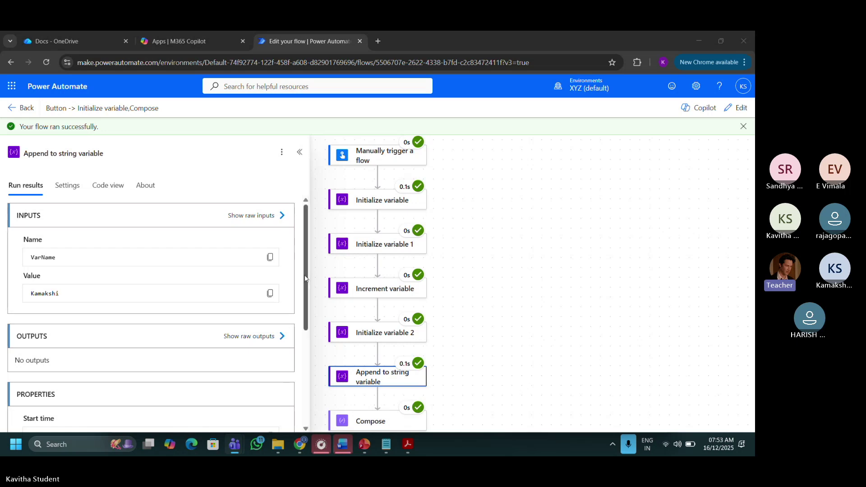
{"action": "mouse_move", "coordinate": [305, 278]}
{"action": "left_mouse_down"}
{"action": "mouse_move", "coordinate": [304, 346]}
{"action": "mouse_move", "coordinate": [301, 277]}
{"action": "left_mouse_up"}
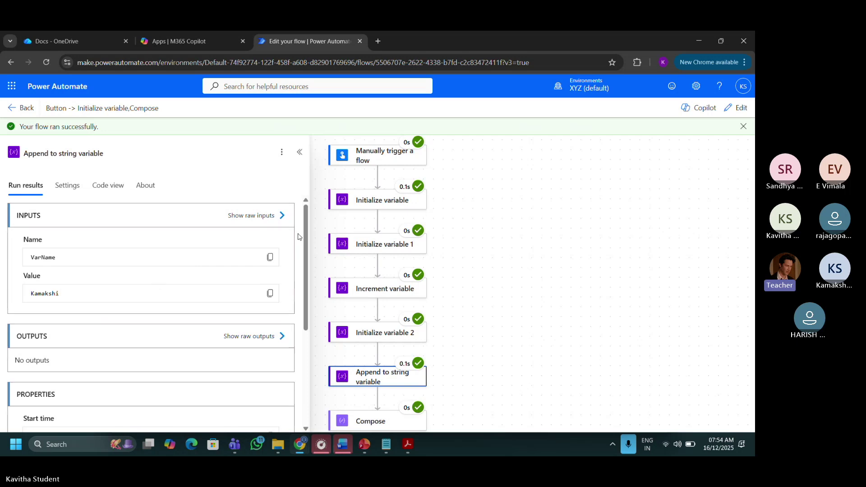
{"action": "left_click", "coordinate": [728, 115]}
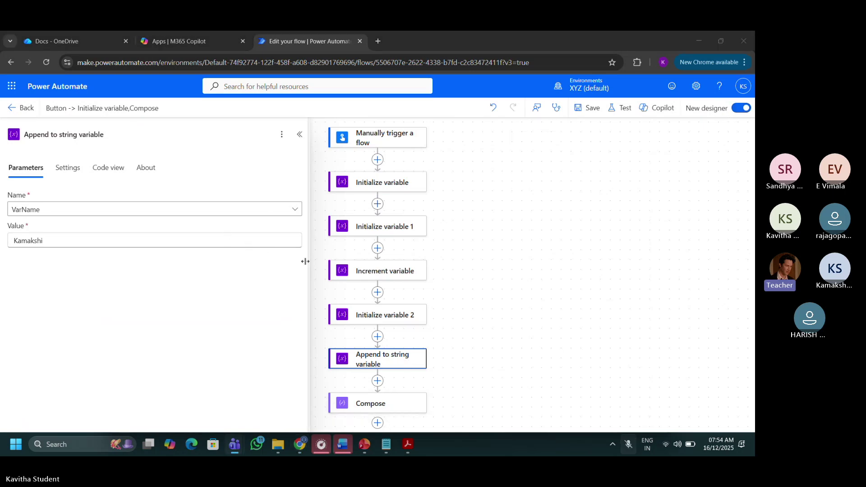
Clear the Compose inputs by deleting VarName, the hyphen and VarSalary.
{"action": "left_click", "coordinate": [367, 406]}
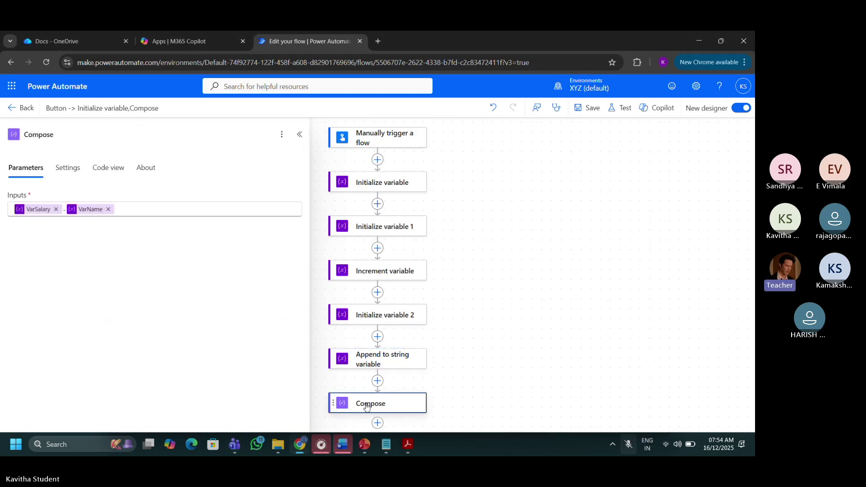
{"action": "left_click", "coordinate": [176, 210]}
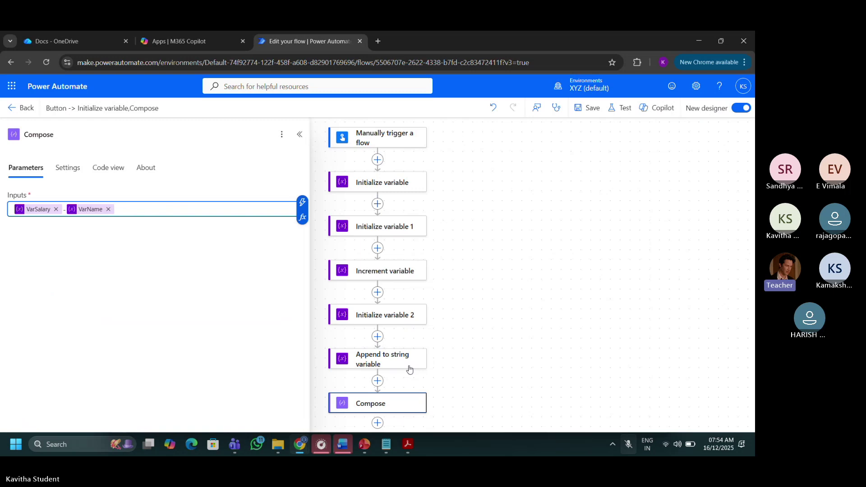
{"action": "left_click", "coordinate": [108, 209]}
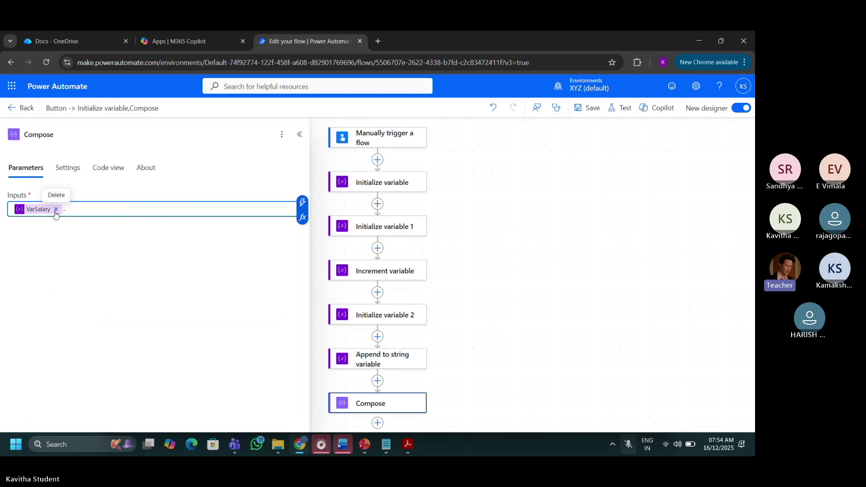
{"action": "left_click", "coordinate": [413, 377]}
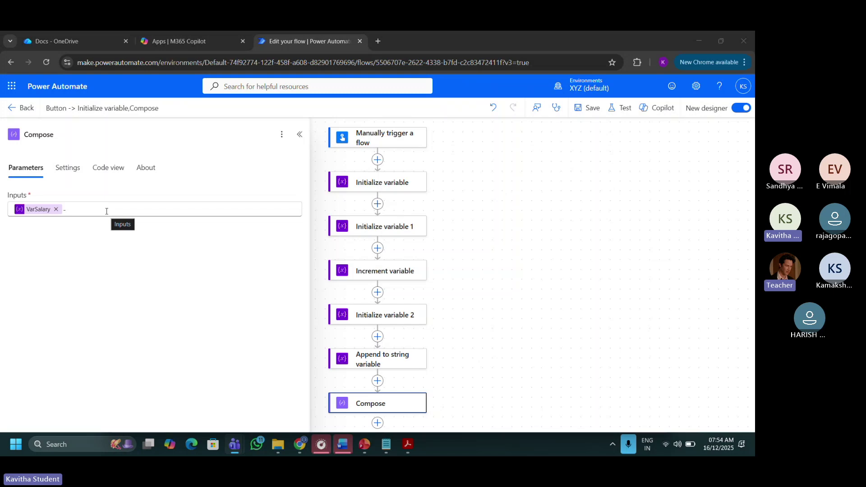
{"action": "left_click", "coordinate": [69, 209]}
{"action": "left_click", "coordinate": [68, 209]}
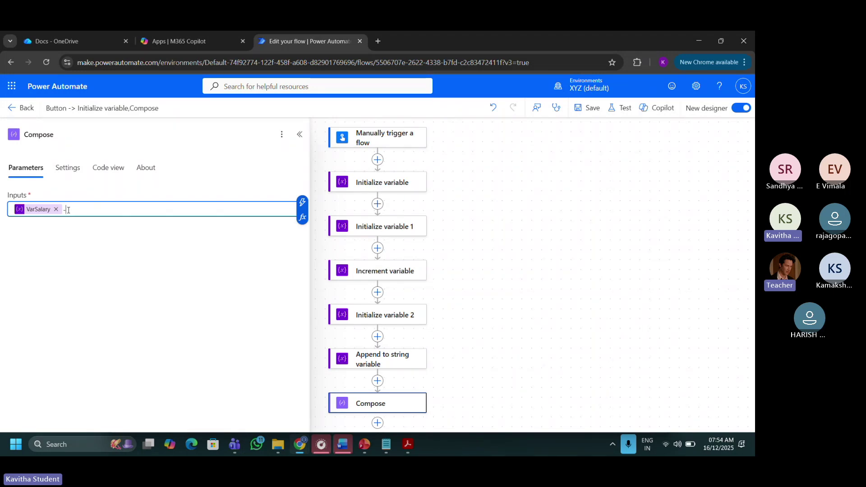
{"action": "key", "text": "BackSpace"}
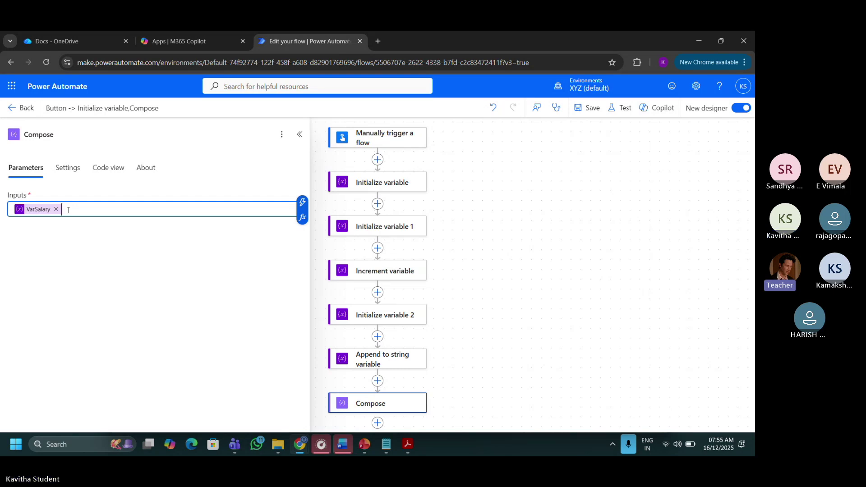
{"action": "key", "text": "BackSpace"}
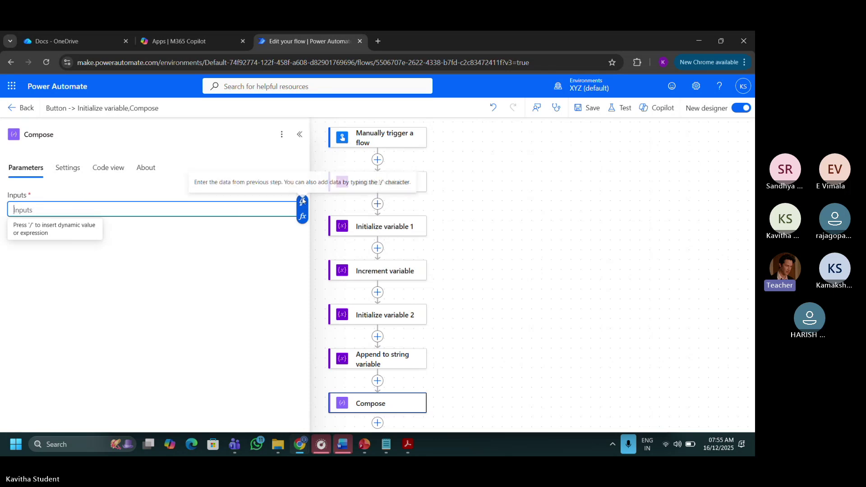
Insert VarName from dynamic content as the only Compose input and save the flow.
{"action": "left_click", "coordinate": [363, 167]}
{"action": "left_click", "coordinate": [298, 209]}
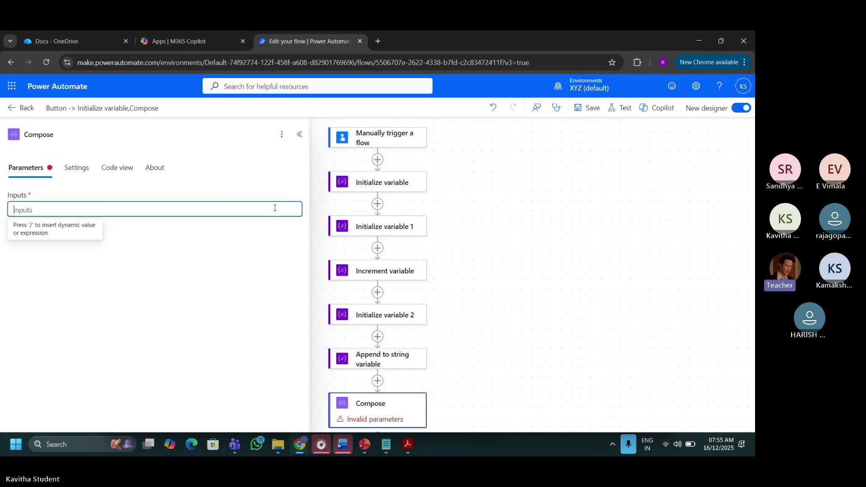
{"action": "left_click", "coordinate": [302, 203]}
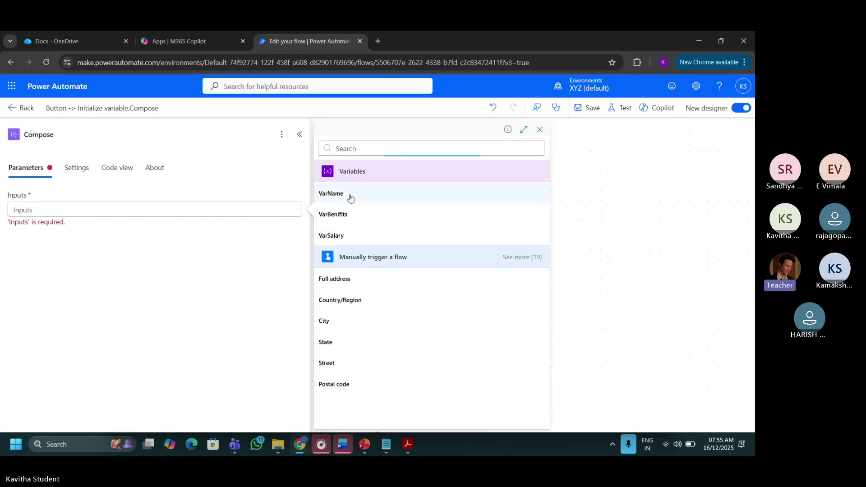
{"action": "left_click", "coordinate": [349, 194]}
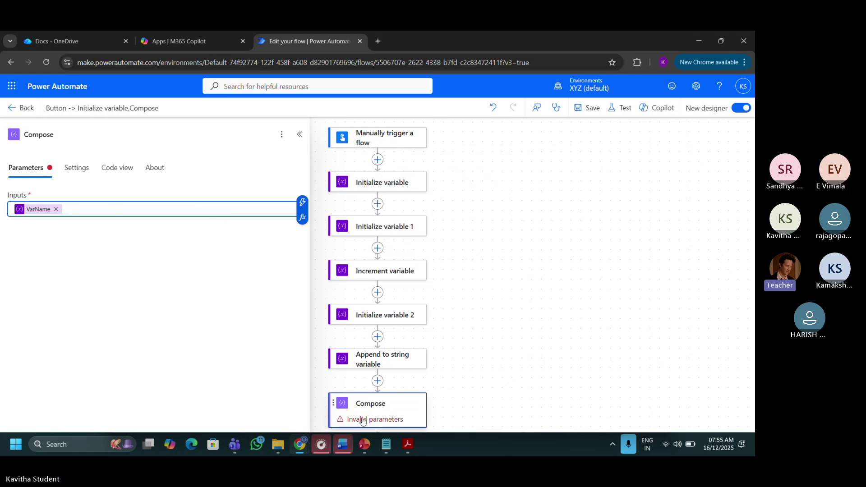
{"action": "left_click", "coordinate": [582, 113]}
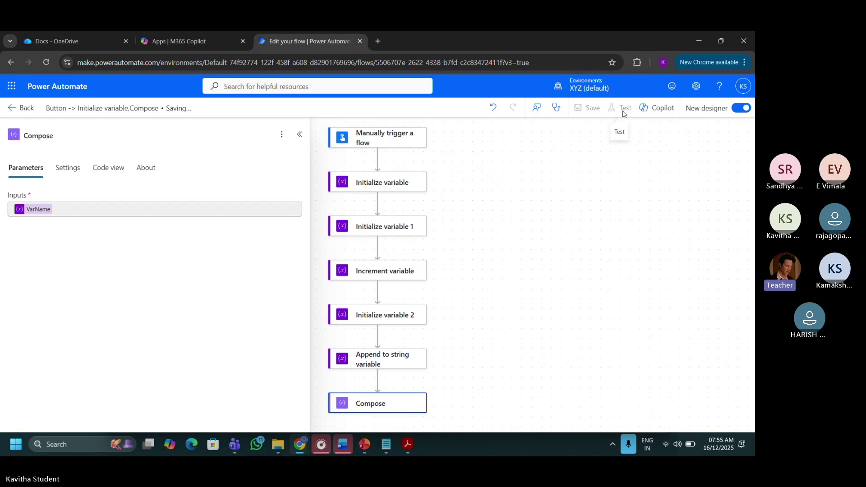
Run a manual test, confirm Compose outputs the combined surname and first name, and return to editing.
{"action": "left_click", "coordinate": [623, 111]}
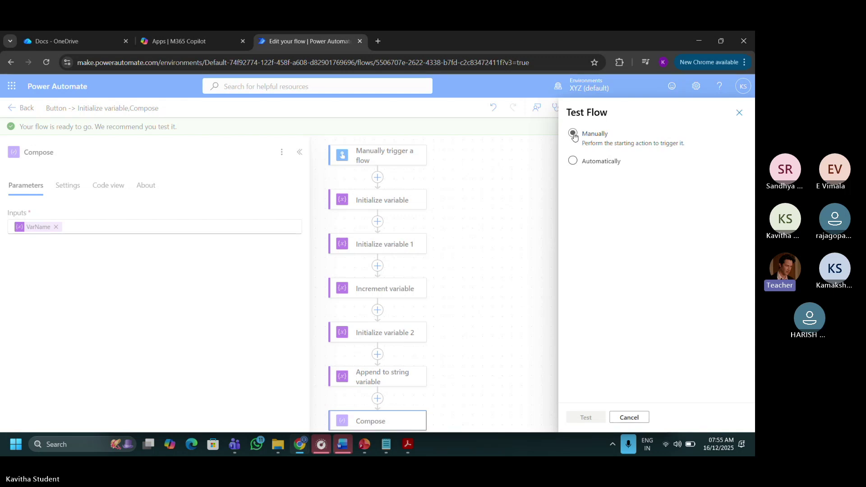
{"action": "left_click", "coordinate": [573, 134]}
{"action": "left_click", "coordinate": [594, 417]}
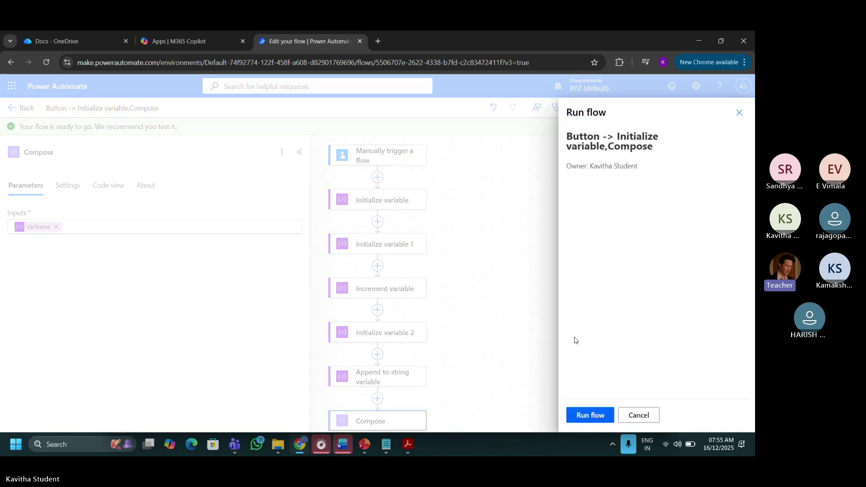
{"action": "left_click", "coordinate": [580, 415]}
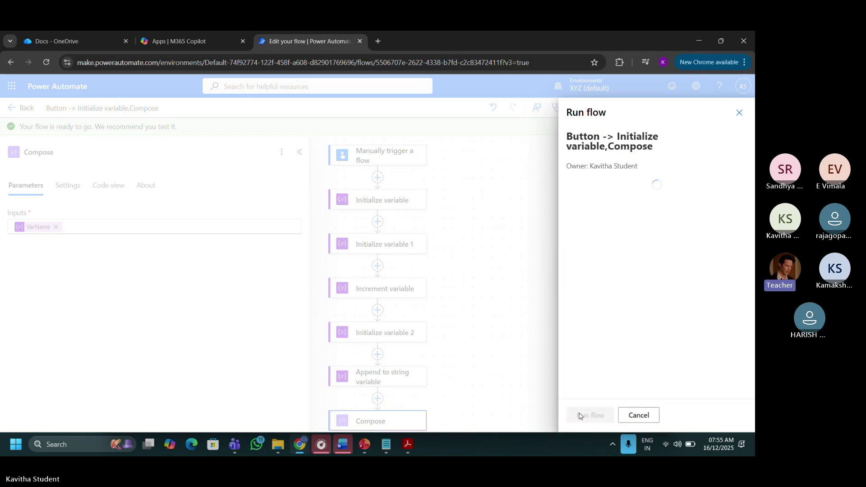
{"action": "left_click", "coordinate": [581, 415]}
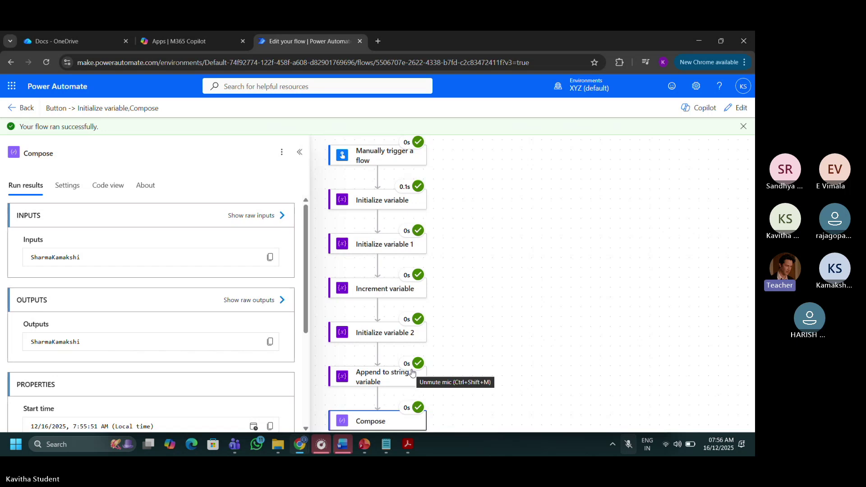
{"action": "left_click", "coordinate": [724, 111]}
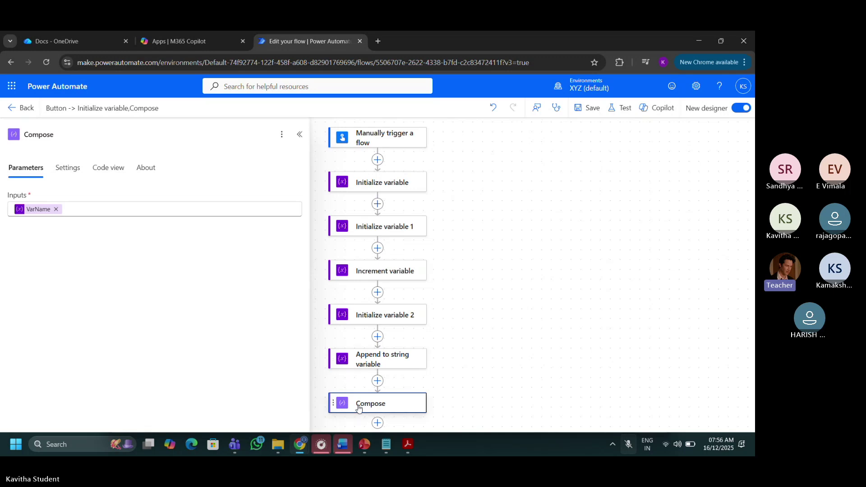
Insert a Set variable step just before Compose, found by searching 'var'.
{"action": "left_click", "coordinate": [269, 208]}
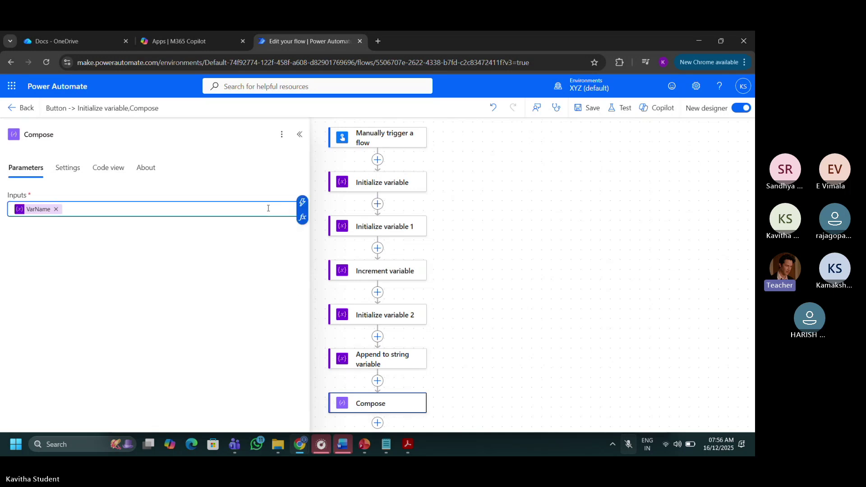
{"action": "left_click", "coordinate": [378, 382]}
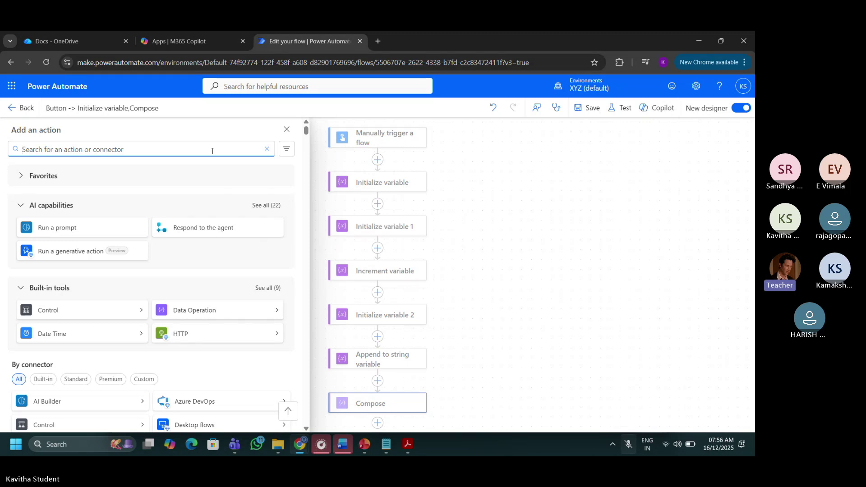
{"action": "type", "text": "var"}
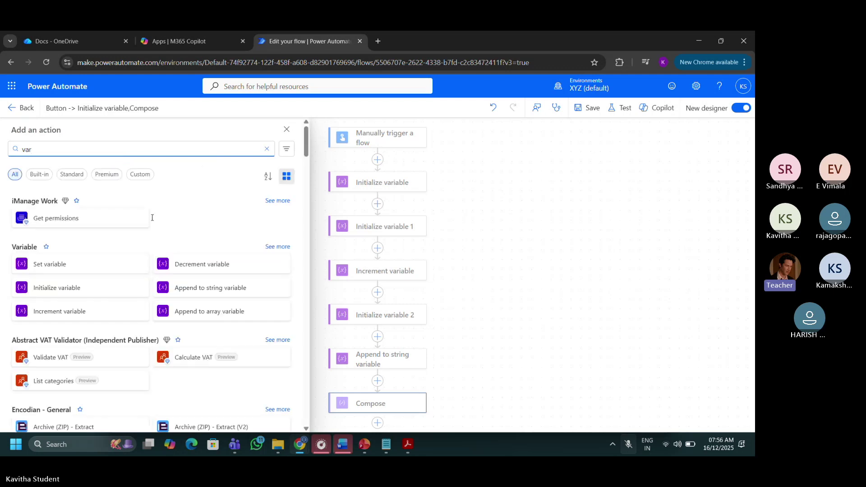
{"action": "left_click", "coordinate": [85, 265]}
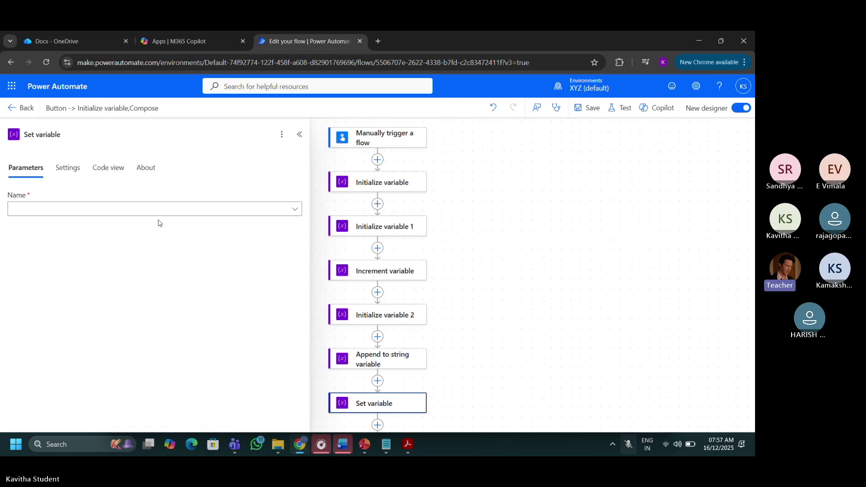
Set the variable VarSalary to the value 800.
{"action": "left_click", "coordinate": [170, 212]}
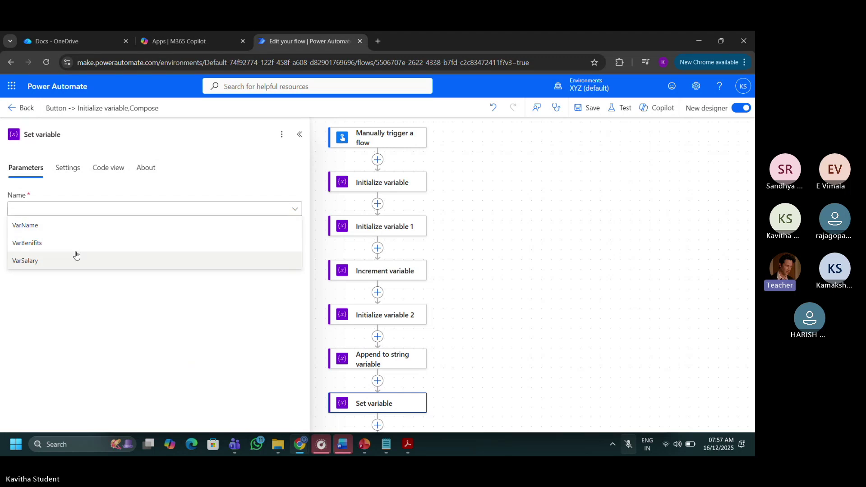
{"action": "left_click", "coordinate": [76, 256]}
{"action": "left_click", "coordinate": [93, 241]}
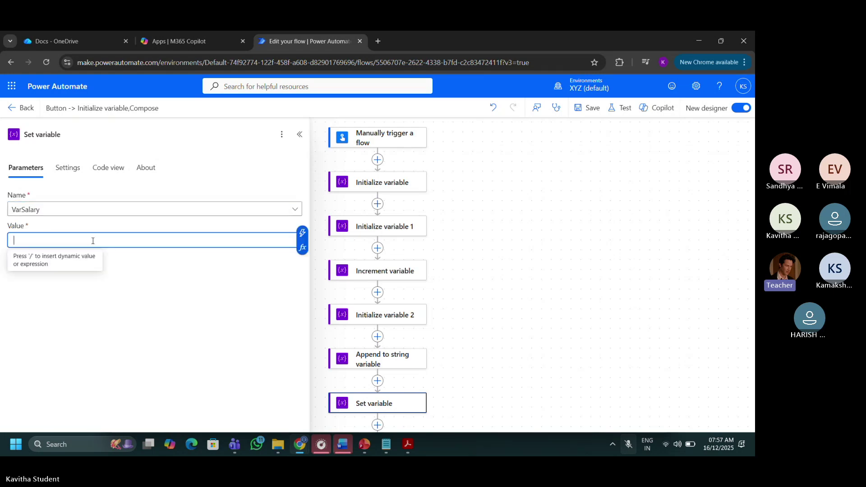
{"action": "type", "text": "800"}
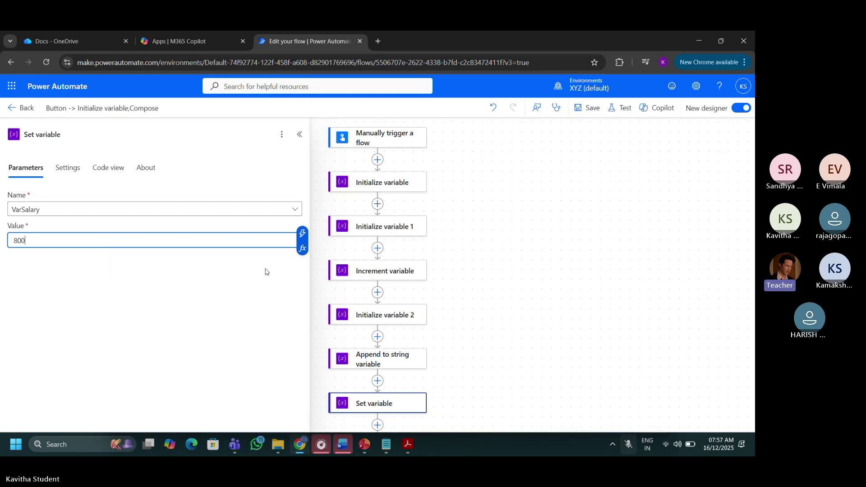
{"action": "left_click", "coordinate": [283, 273]}
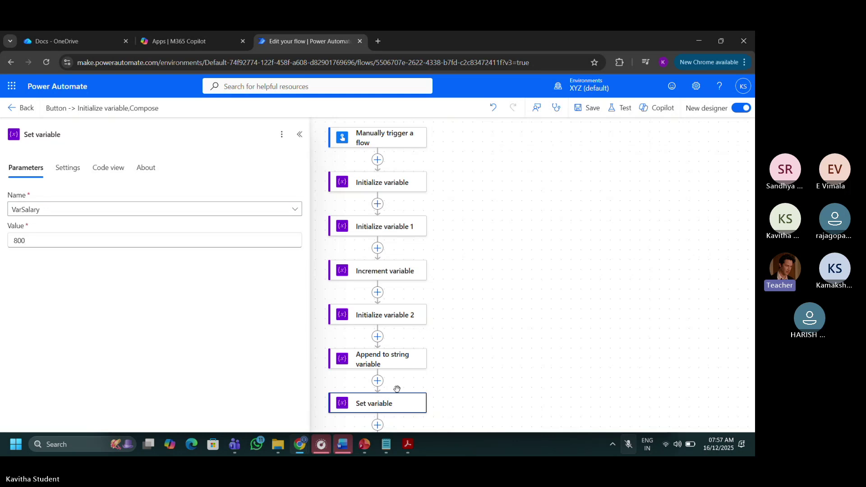
{"action": "left_click", "coordinate": [455, 413]}
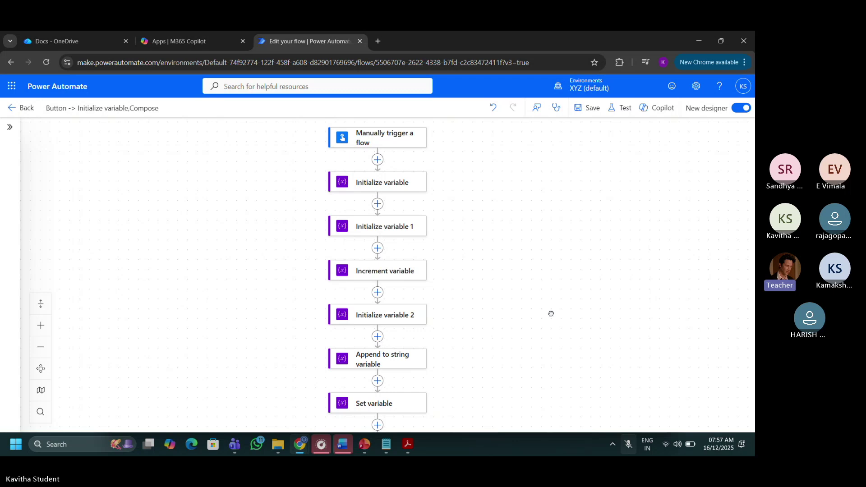
Bring Compose back into view and place the cursor in its inputs.
{"action": "left_click_drag", "start_coordinate": [551, 314], "coordinate": [523, 207]}
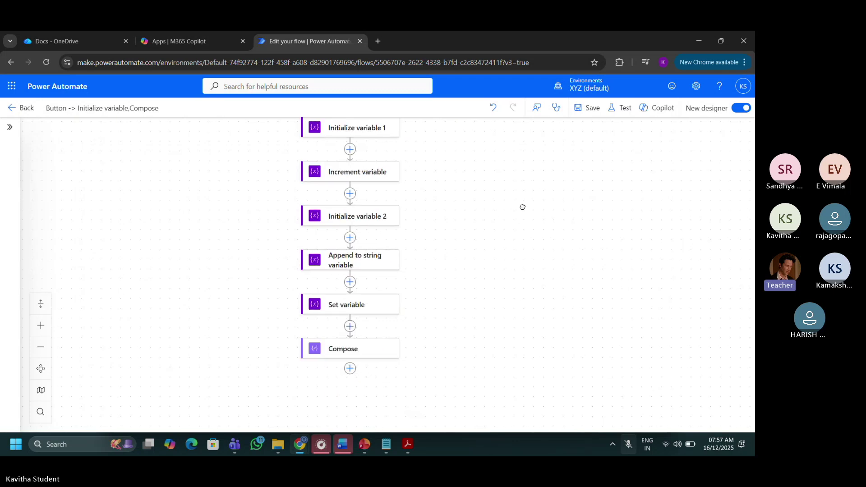
{"action": "left_click", "coordinate": [353, 348]}
{"action": "left_click", "coordinate": [242, 207]}
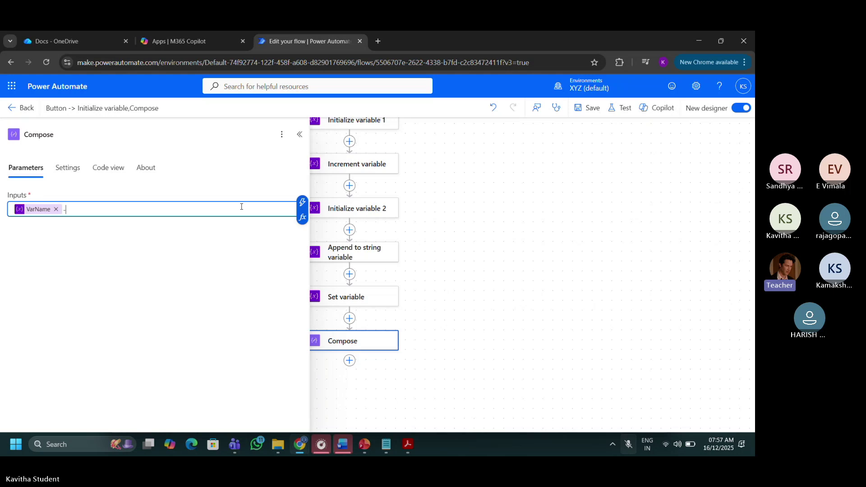
Append VarSalary after VarName and the hyphen in the Compose inputs.
{"action": "left_click", "coordinate": [302, 202]}
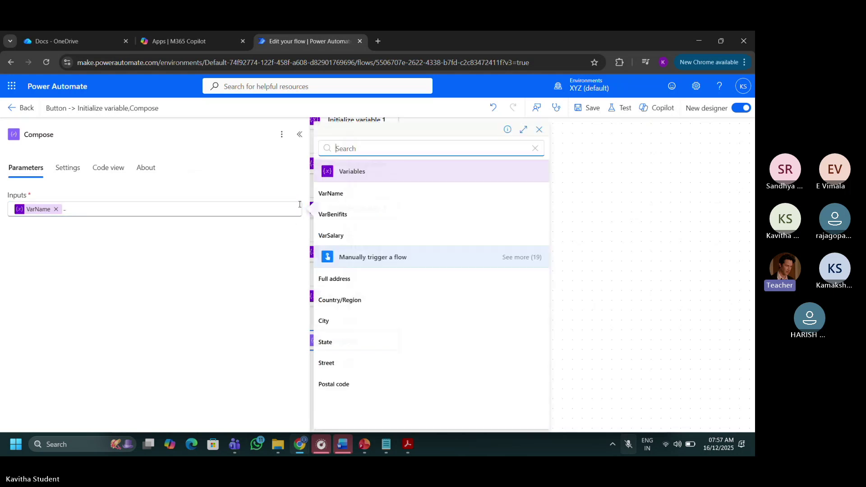
{"action": "left_click", "coordinate": [341, 234]}
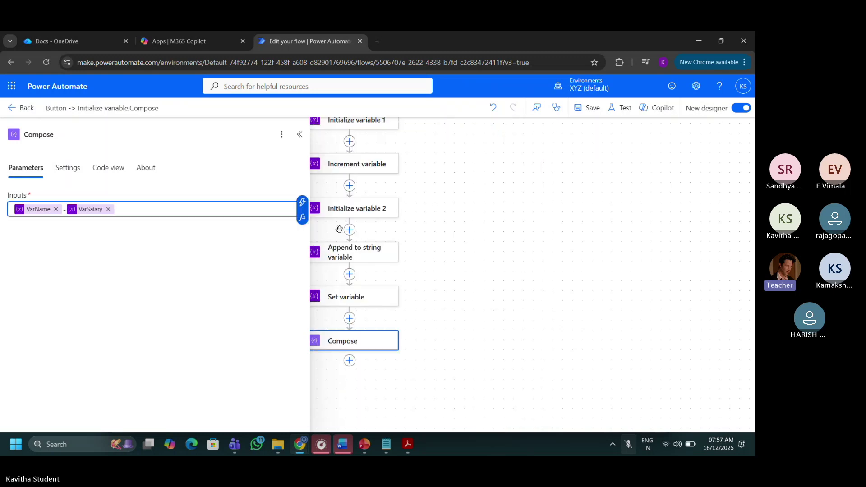
{"action": "left_click", "coordinate": [254, 261]}
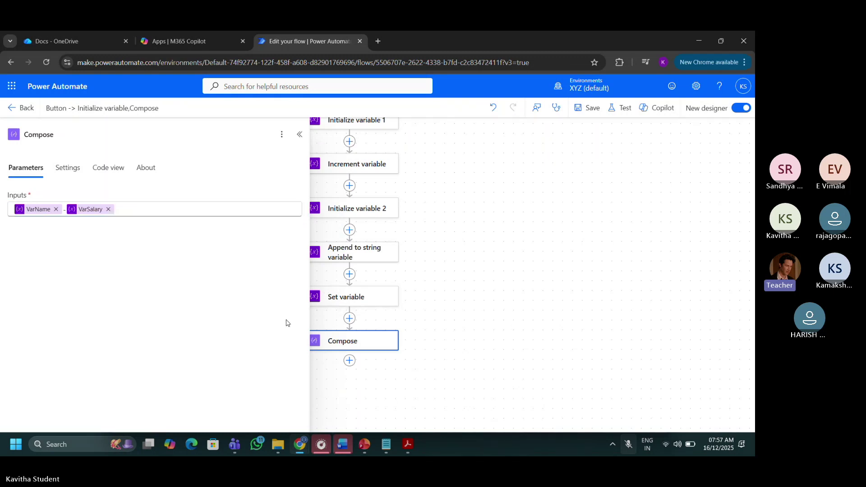
{"action": "left_click", "coordinate": [355, 170]}
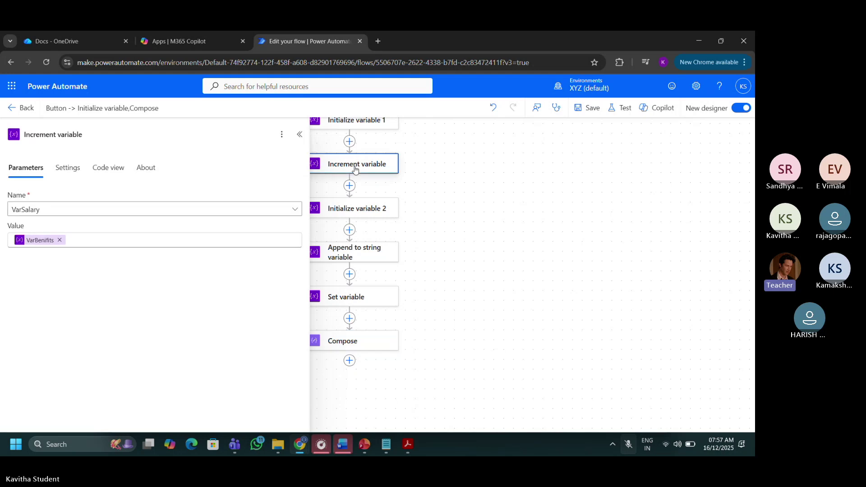
{"action": "left_click", "coordinate": [360, 121]}
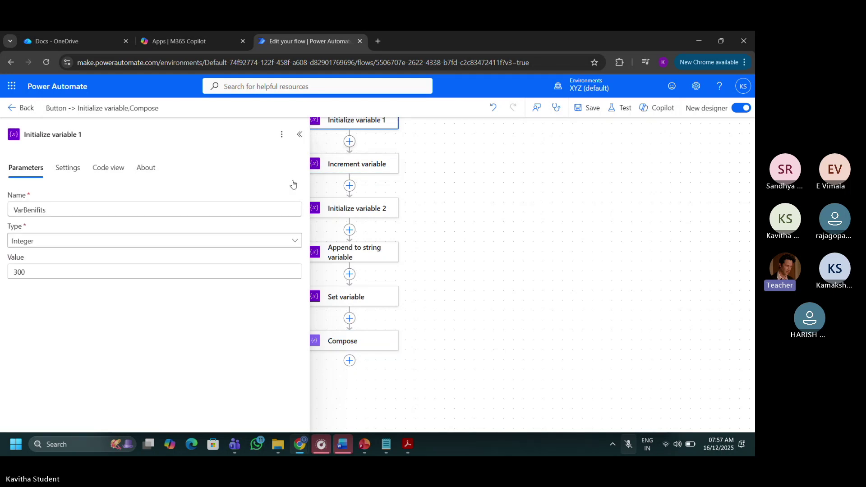
{"action": "left_click", "coordinate": [431, 221]}
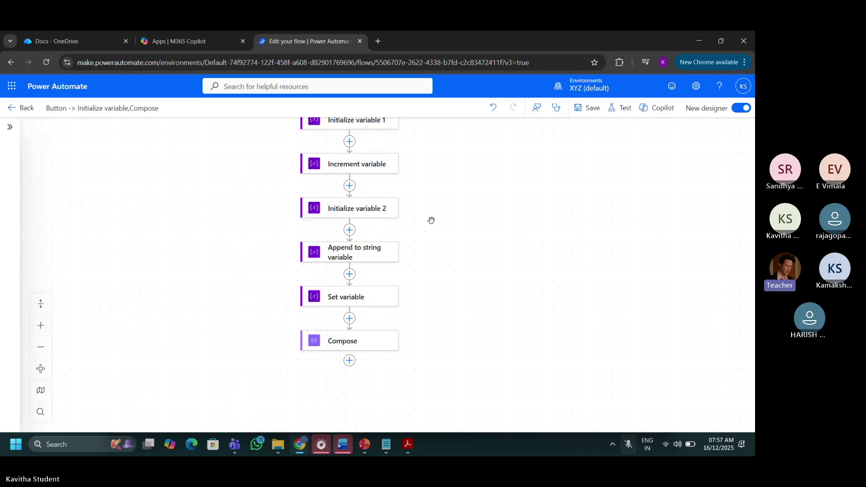
{"action": "left_click_drag", "start_coordinate": [431, 220], "coordinate": [425, 290]}
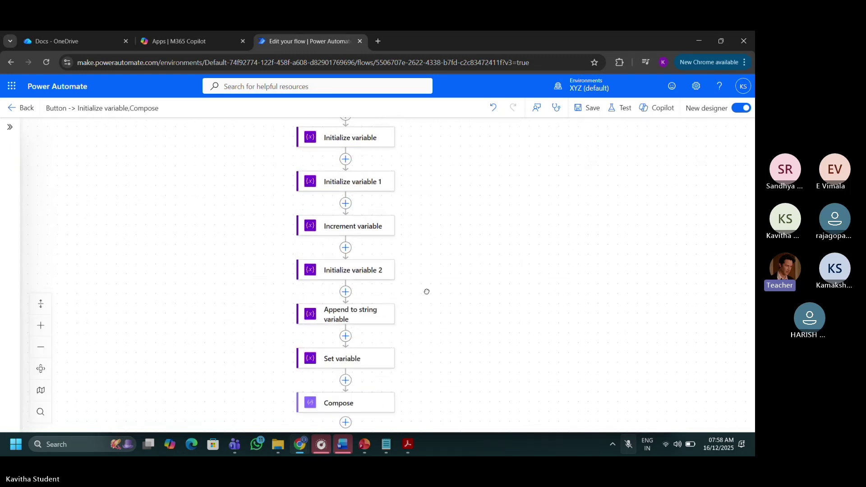
{"action": "left_click", "coordinate": [360, 140]}
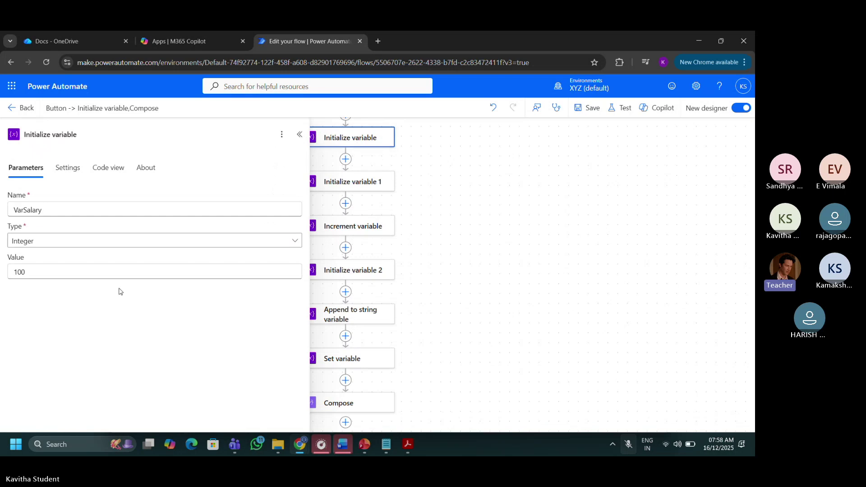
{"action": "left_click", "coordinate": [112, 269]}
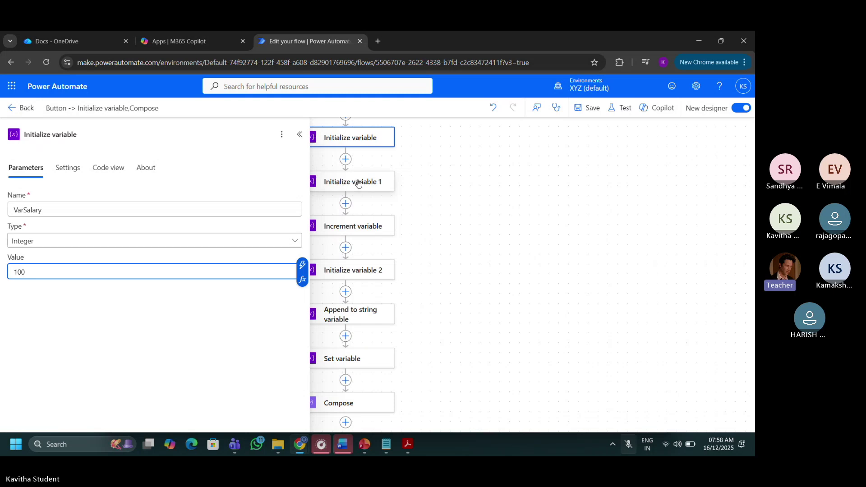
{"action": "left_click", "coordinate": [358, 182]}
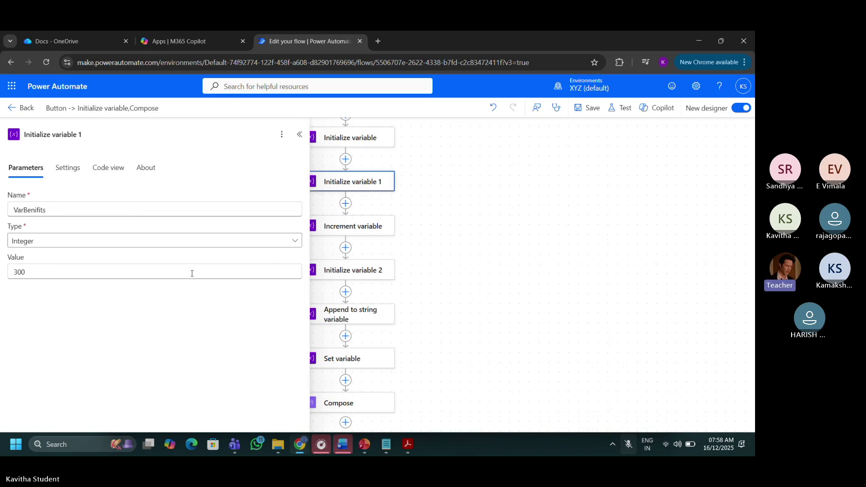
{"action": "left_click", "coordinate": [412, 375]}
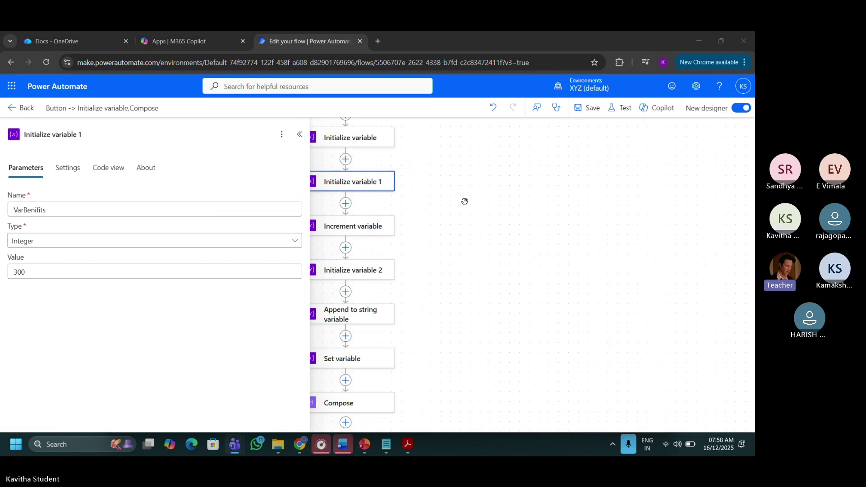
{"action": "left_click", "coordinate": [360, 273]}
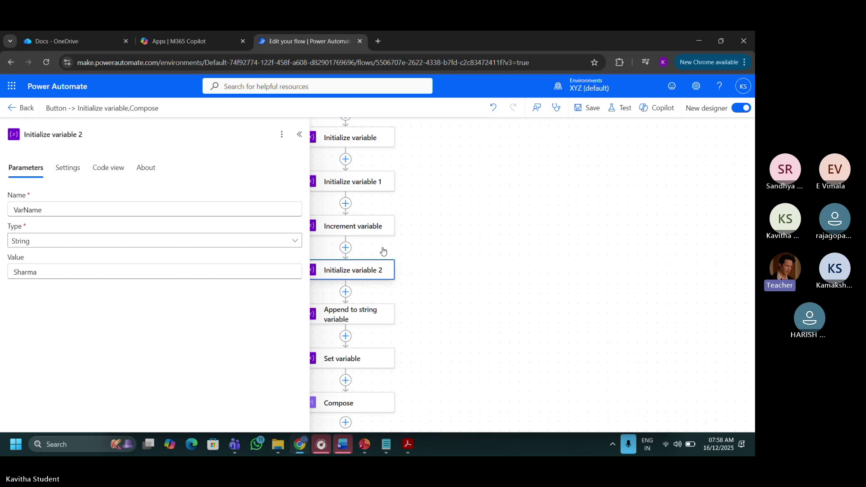
{"action": "left_click", "coordinate": [348, 403]}
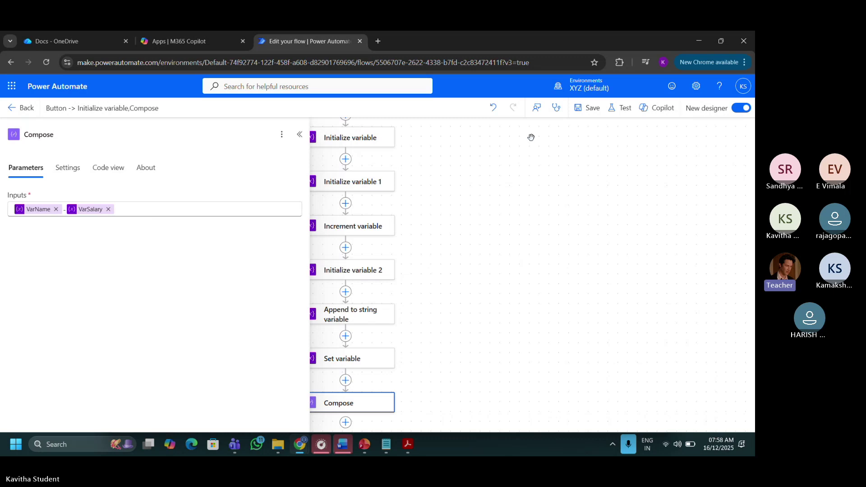
Save the flow and run a manual test so Compose outputs the name joined to 800.
{"action": "left_click", "coordinate": [199, 213]}
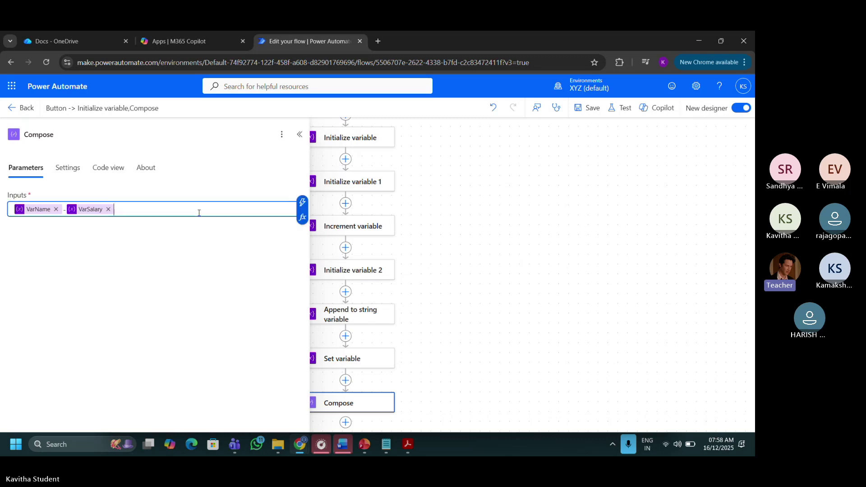
{"action": "left_click", "coordinate": [589, 108]}
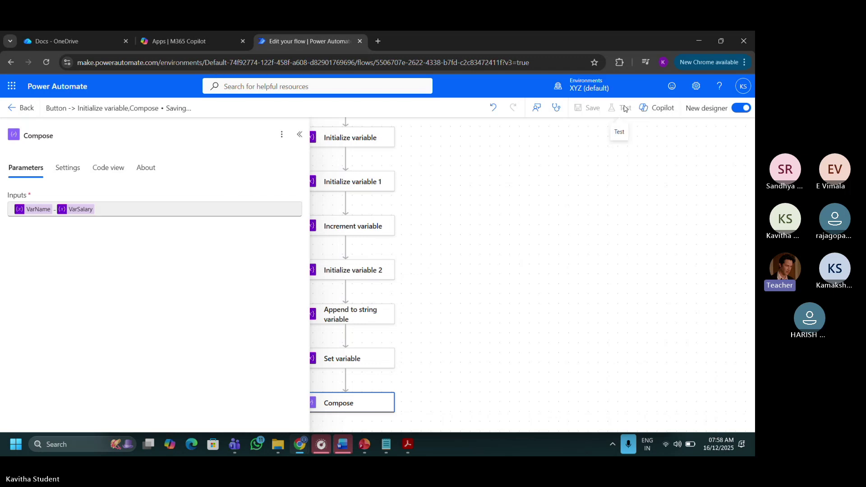
{"action": "left_click", "coordinate": [626, 110]}
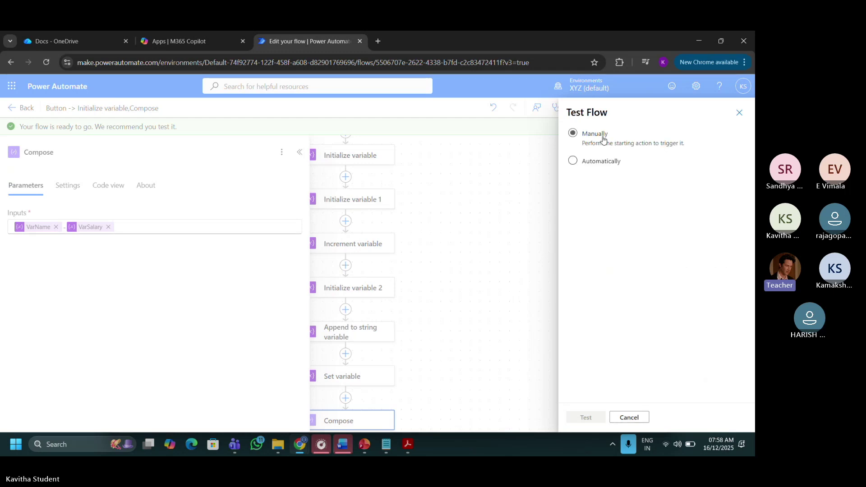
{"action": "left_click", "coordinate": [604, 135]}
{"action": "left_click", "coordinate": [585, 418]}
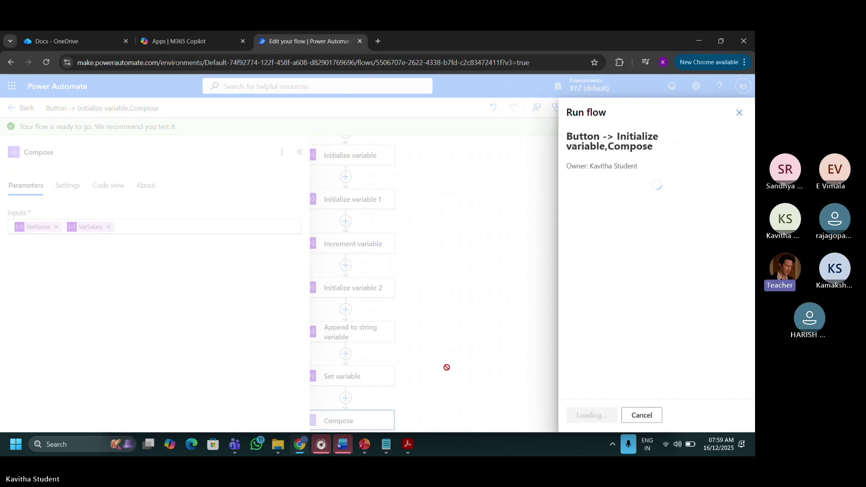
{"action": "left_click", "coordinate": [585, 418]}
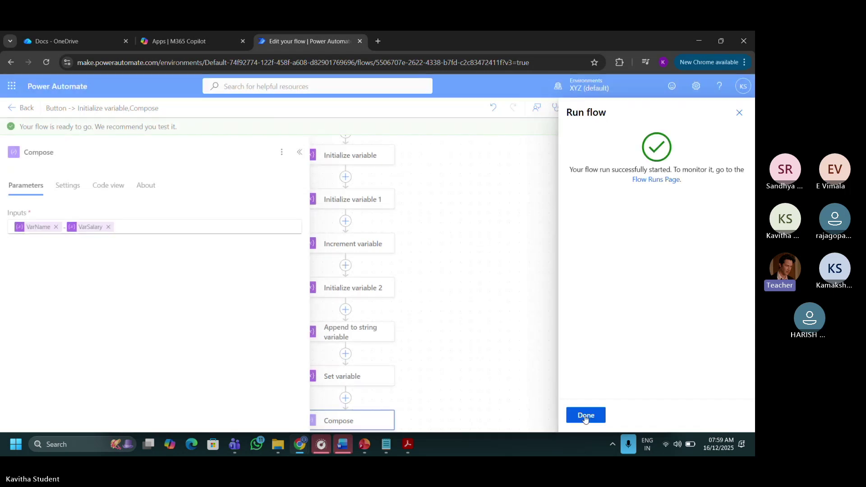
{"action": "left_click", "coordinate": [584, 415]}
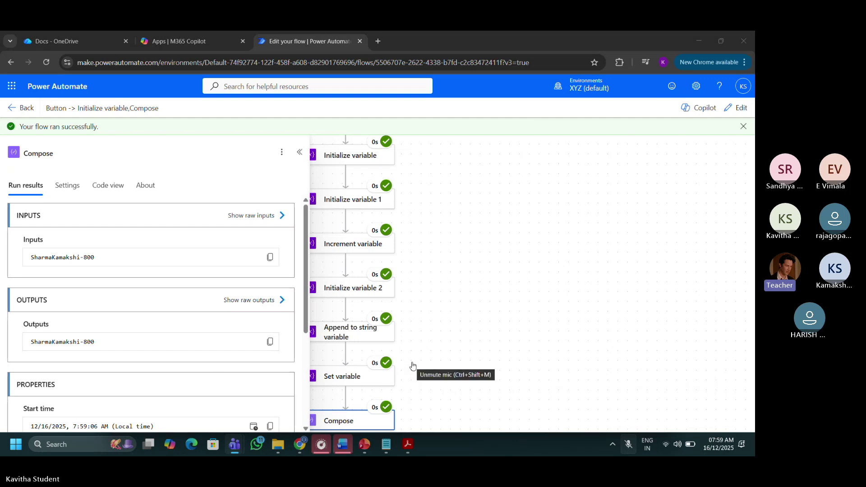
Toggle the meeting microphone, then put the tested flow back into edit mode.
{"action": "key", "text": "ctrl+shift+m"}
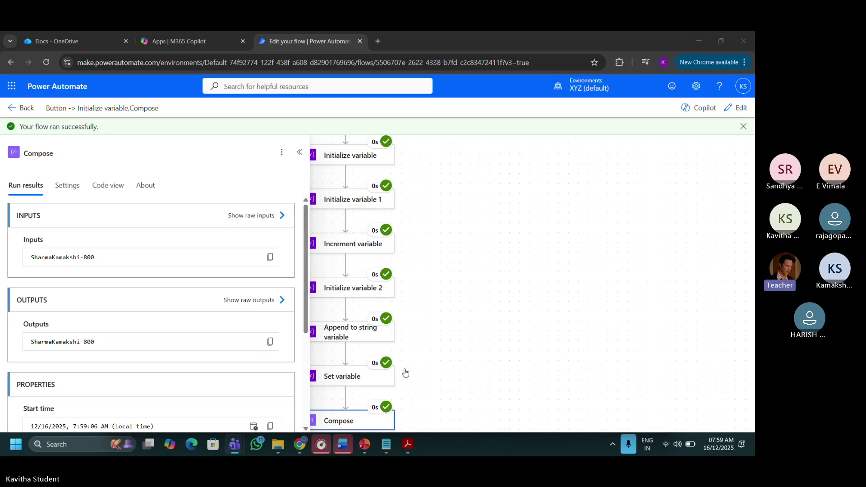
{"action": "key", "text": "ctrl+shift+m"}
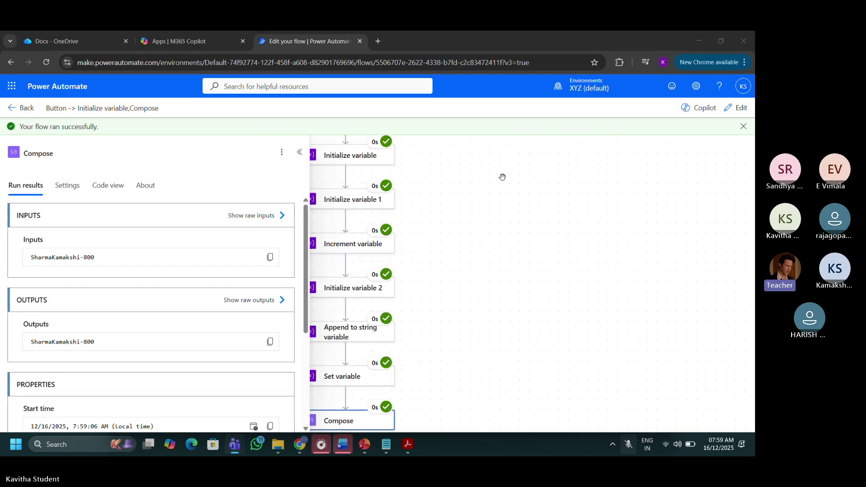
{"action": "left_click", "coordinate": [734, 110]}
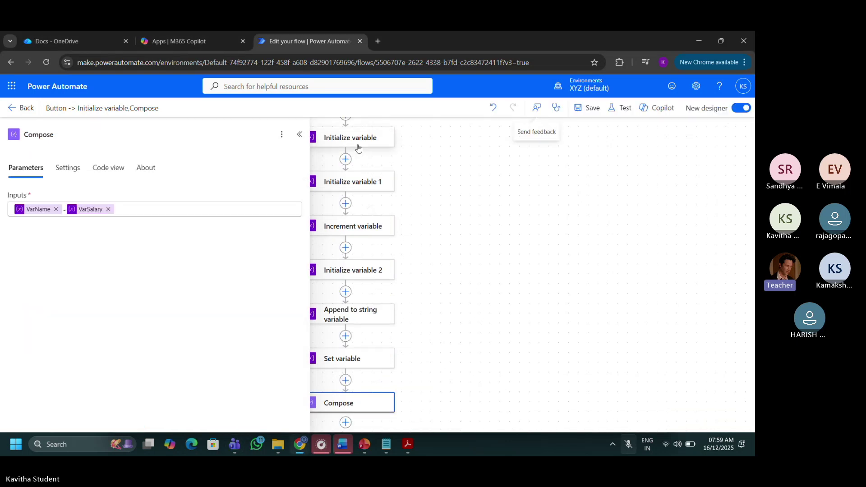
Add an Append to array variable step between Set variable and Compose via a 'var' search.
{"action": "left_click", "coordinate": [419, 214]}
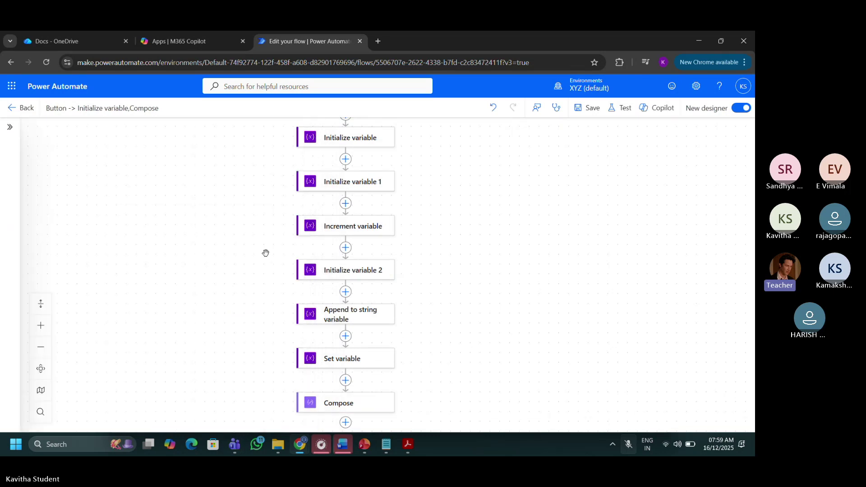
{"action": "left_click", "coordinate": [346, 381]}
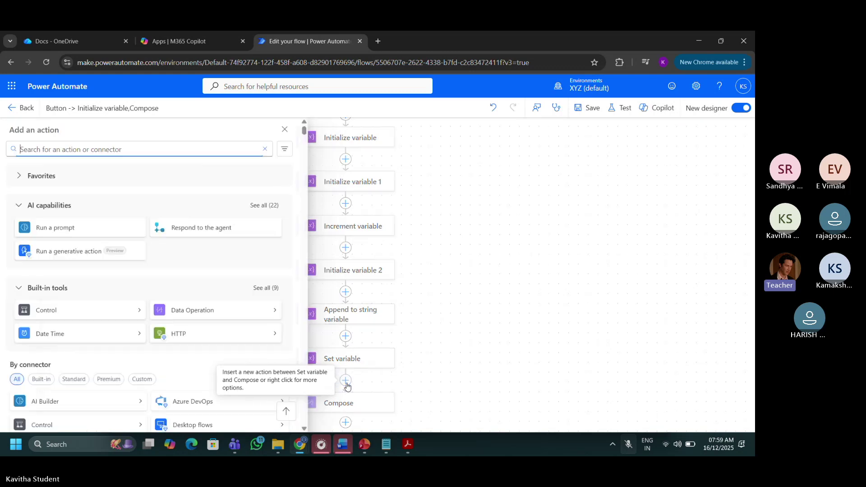
{"action": "type", "text": "arr"}
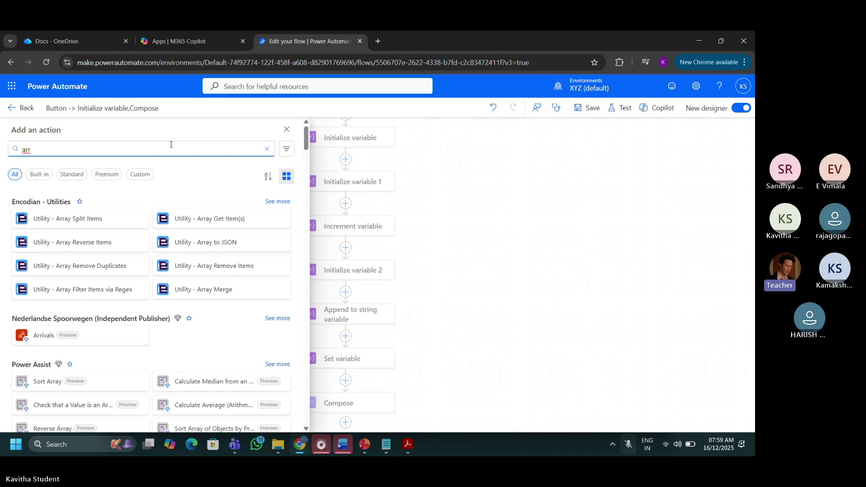
{"action": "key", "text": "BackSpace"}
{"action": "key", "text": "BackSpace"}
{"action": "key", "text": "BackSpace"}
{"action": "type", "text": "var"}
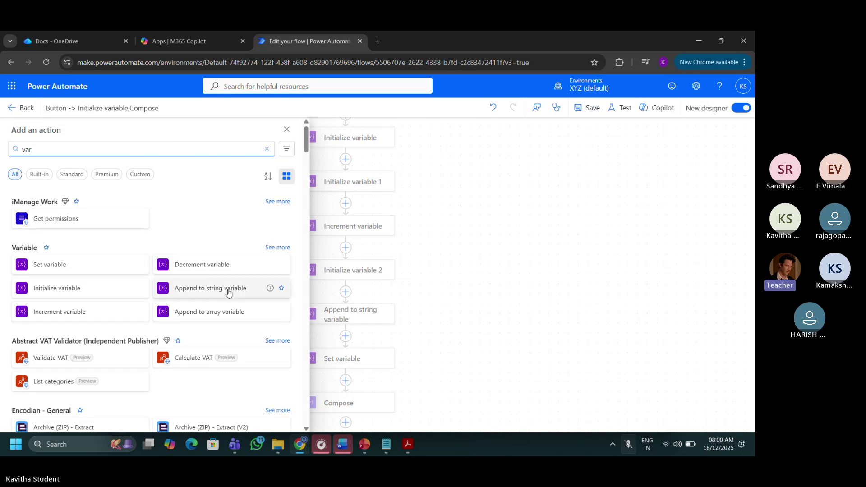
{"action": "left_click", "coordinate": [226, 316]}
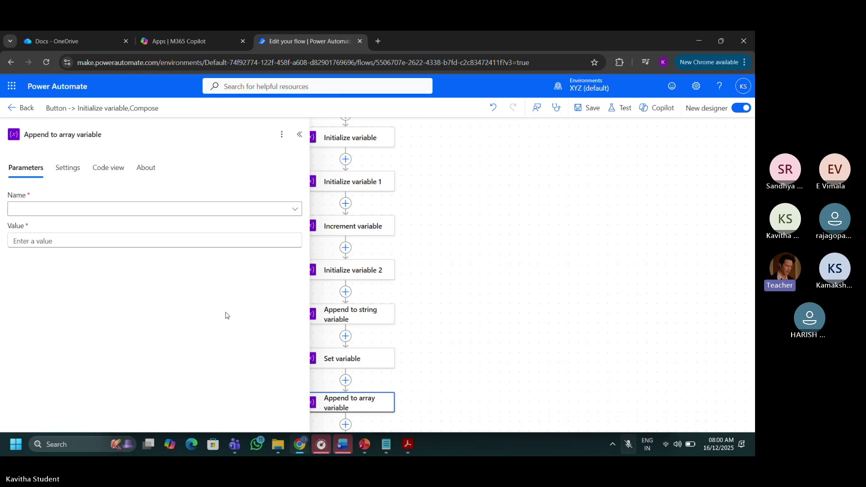
{"action": "left_click", "coordinate": [415, 369]}
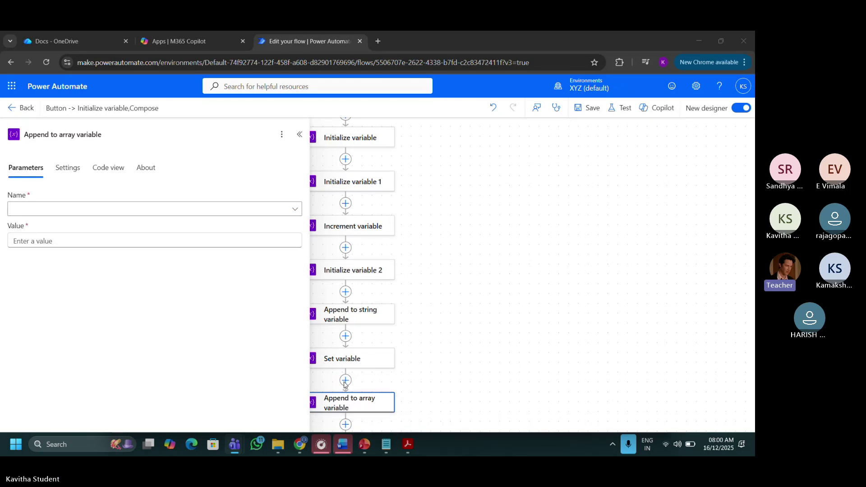
{"action": "left_click", "coordinate": [435, 311]}
{"action": "left_click", "coordinate": [350, 409]}
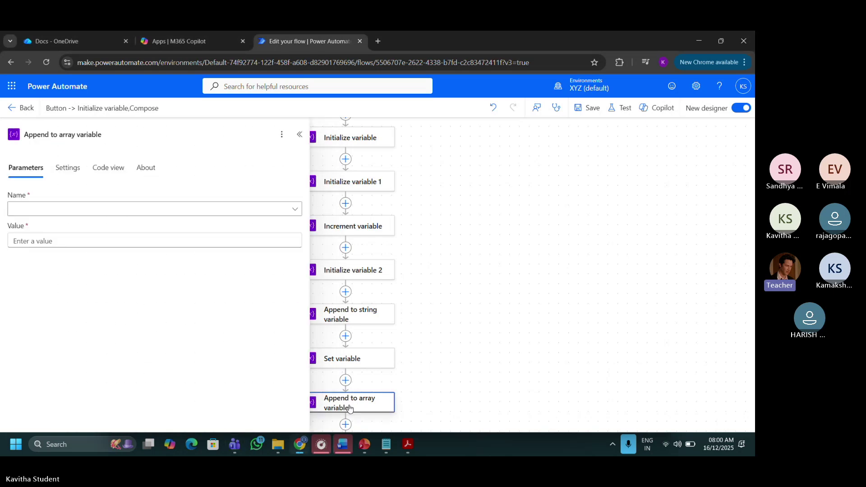
Insert an Initialize variable step above Append to array variable.
{"action": "left_click", "coordinate": [424, 321]}
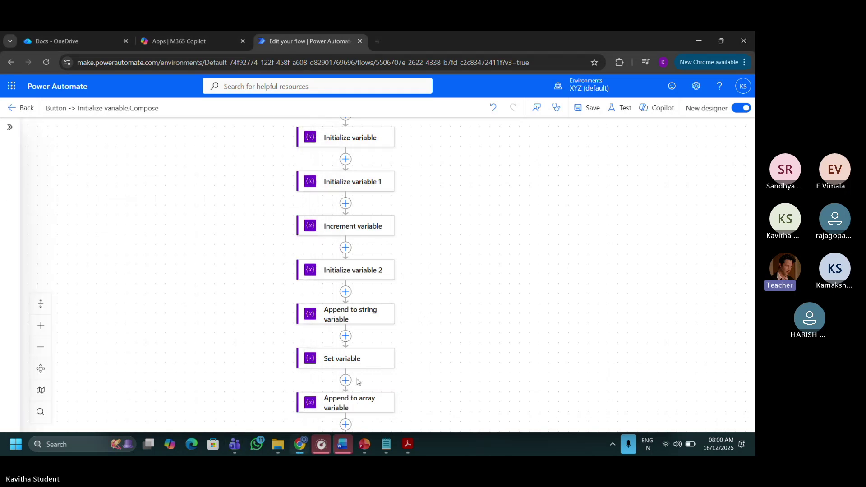
{"action": "left_click", "coordinate": [345, 381]}
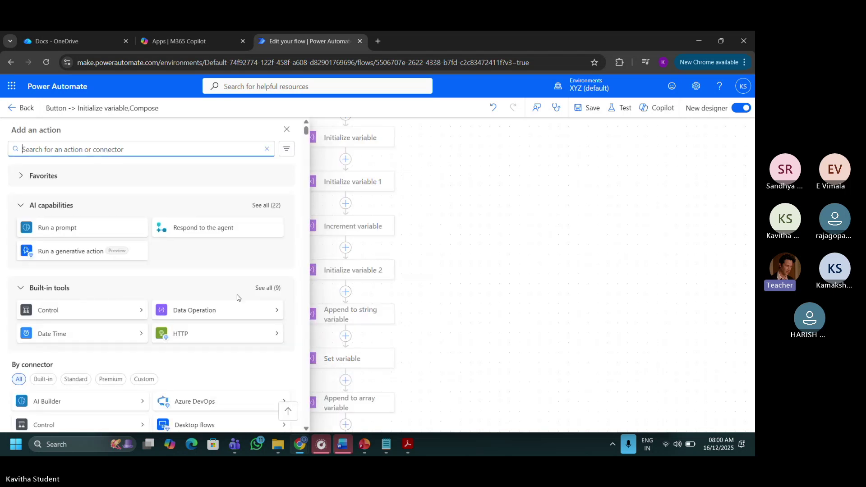
{"action": "type", "text": "var"}
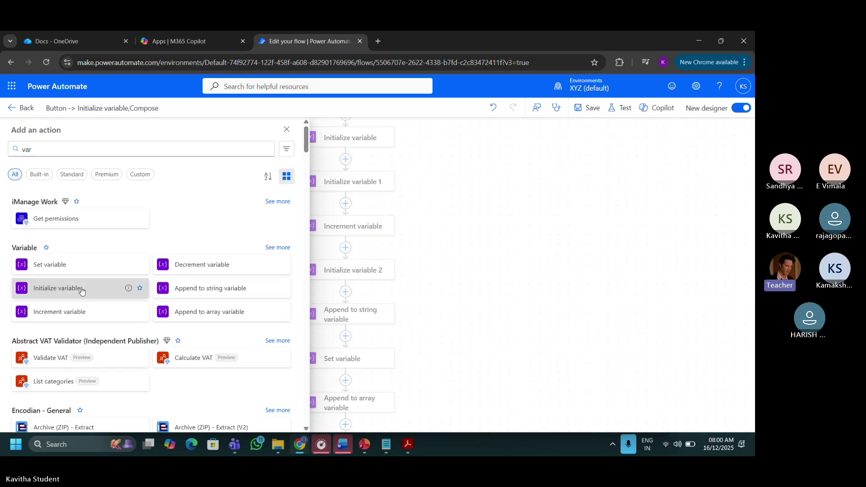
{"action": "left_click", "coordinate": [81, 291]}
Name the new variable ArrayElements and set its type to Array.
{"action": "left_click", "coordinate": [100, 210]}
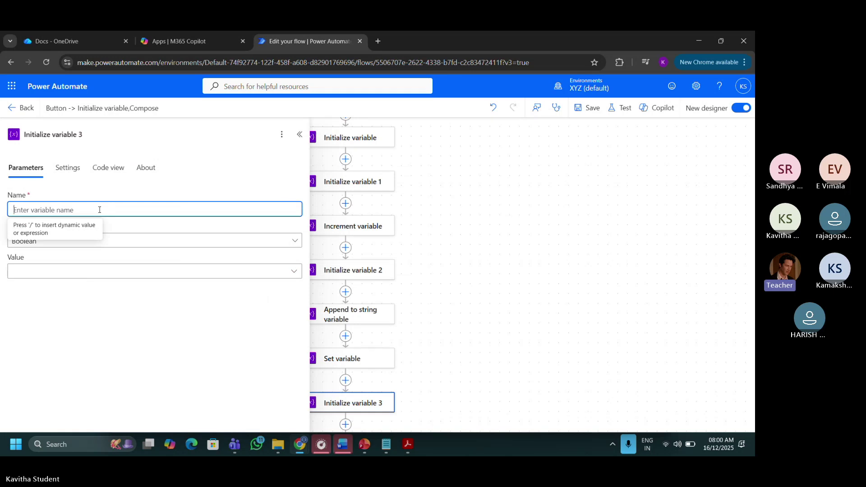
{"action": "type", "text": "Var"}
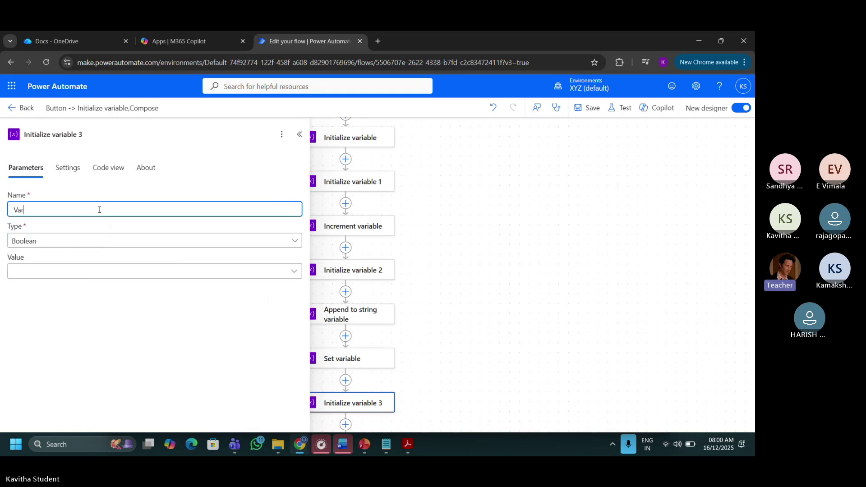
{"action": "key", "text": "BackSpace"}
{"action": "key", "text": "BackSpace"}
{"action": "key", "text": "BackSpace"}
{"action": "type", "text": "ArrayElements"}
{"action": "left_click", "coordinate": [72, 245]}
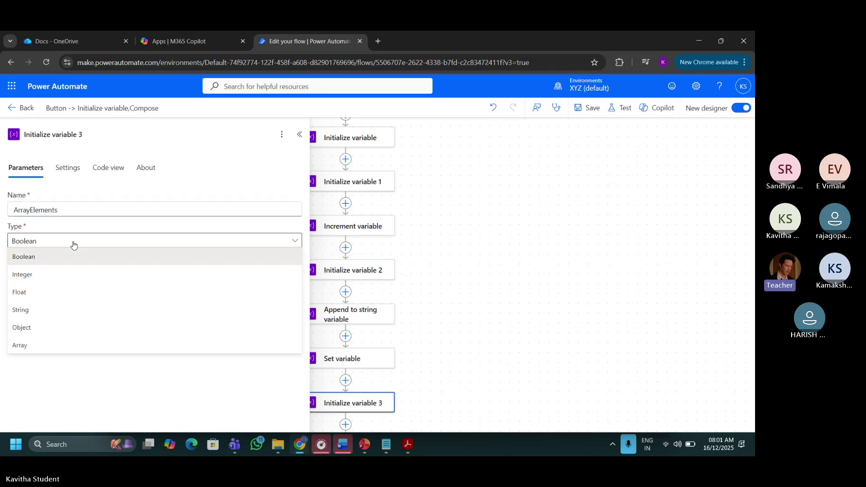
{"action": "left_click", "coordinate": [35, 350]}
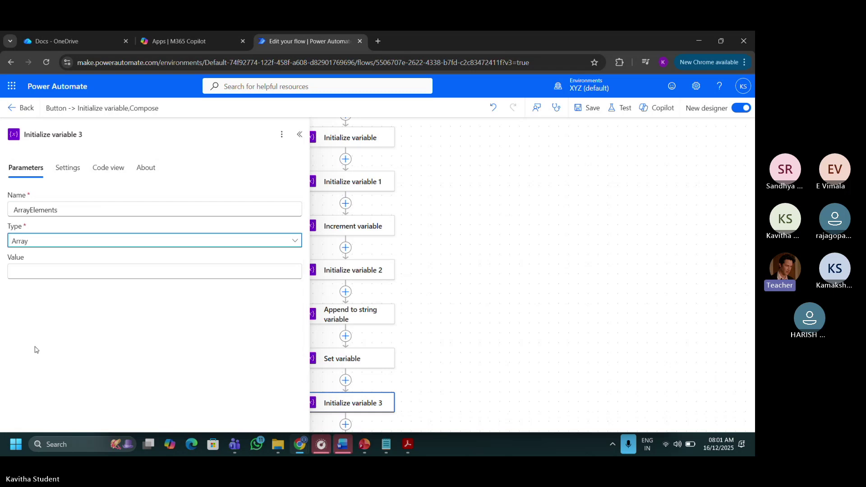
Enter ["apple","orange",100] as the ArrayElements variable's initial value.
{"action": "left_click", "coordinate": [64, 272]}
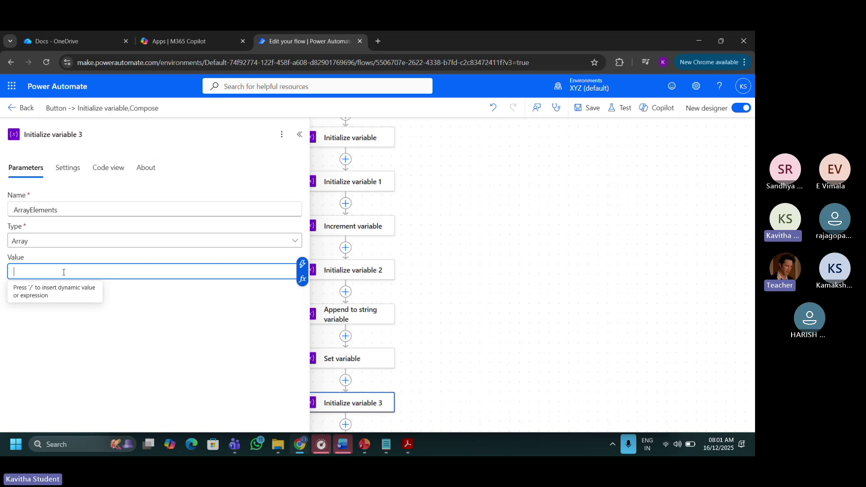
{"action": "type", "text": "["}
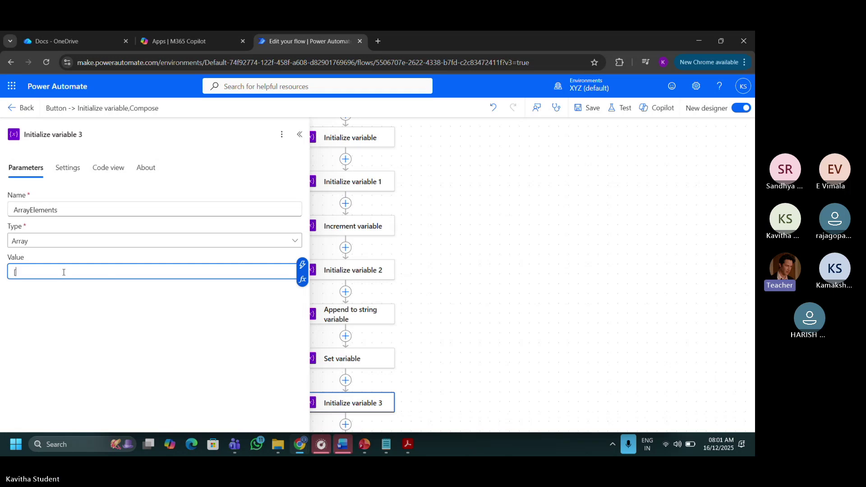
{"action": "type", "text": "\""}
{"action": "type", "text": "apple"}
{"action": "type", "text": "\","}
{"action": "type", "text": "\""}
{"action": "type", "text": "orange"}
{"action": "type", "text": "\""}
{"action": "type", "text": ",\"mang"}
{"action": "key", "text": "BackSpace"}
{"action": "key", "text": "BackSpace"}
{"action": "key", "text": "BackSpace"}
{"action": "key", "text": "BackSpace"}
{"action": "type", "text": "100"}
{"action": "key", "text": "BackSpace"}
{"action": "key", "text": "BackSpace"}
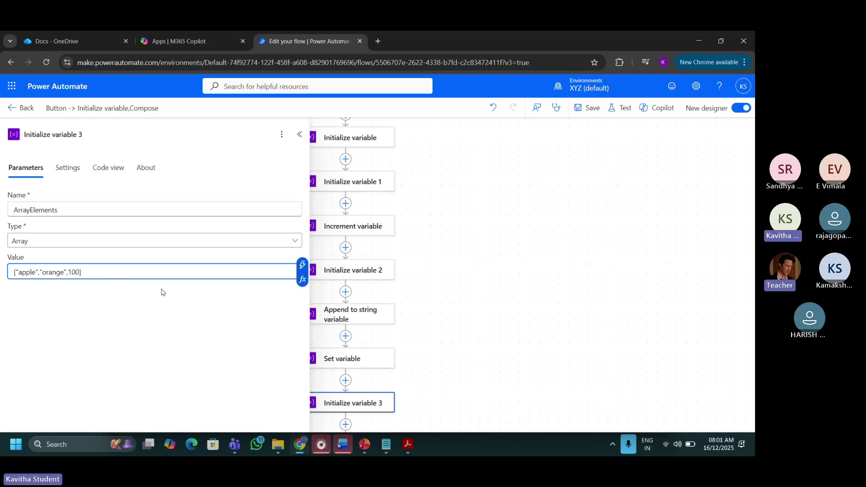
Mute the meeting microphone, then return to the flow and close the Initialize variable 3 panel.
{"action": "left_click", "coordinate": [409, 360]}
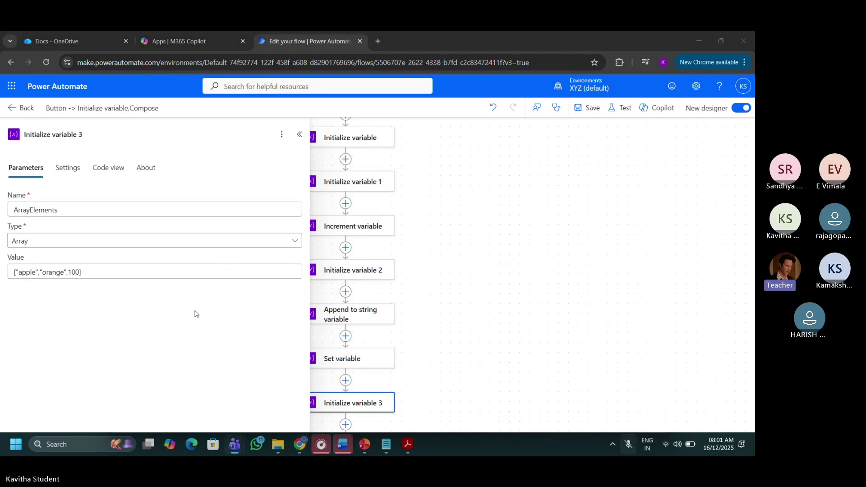
{"action": "left_click", "coordinate": [158, 319]}
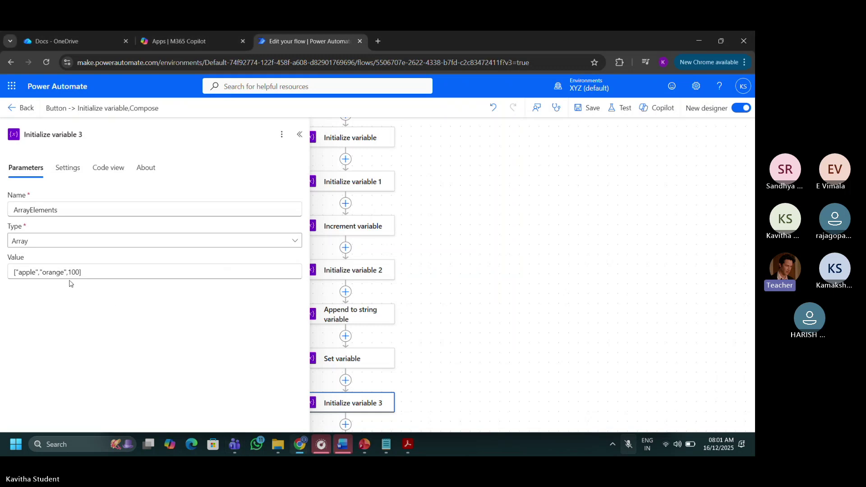
{"action": "left_click", "coordinate": [87, 275]}
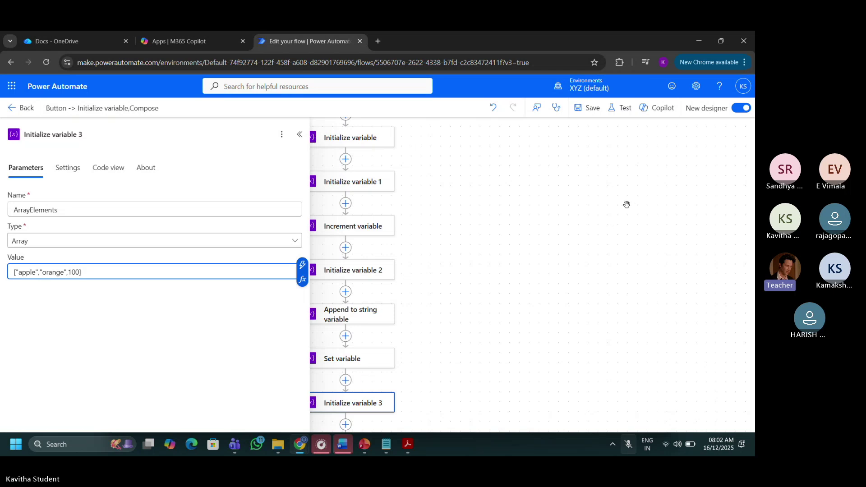
{"action": "left_click", "coordinate": [465, 255]}
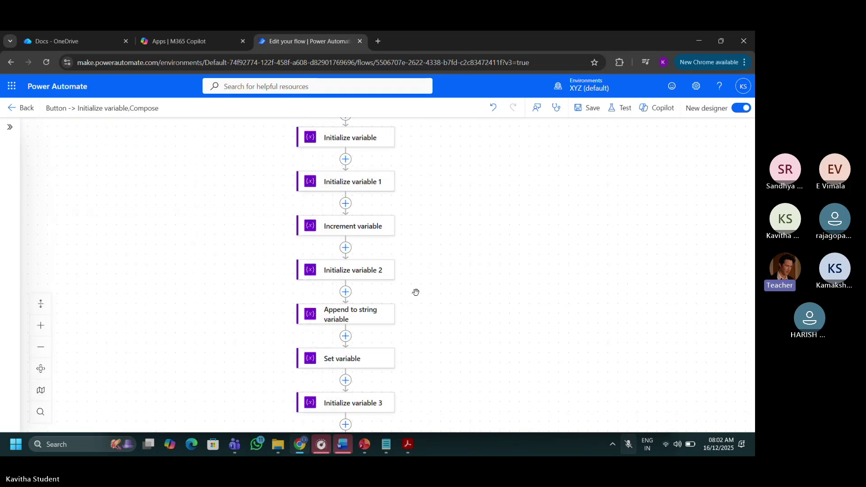
Add a hyphen and the ArrayElements token after VarName and VarSalary in Compose's inputs.
{"action": "left_click_drag", "start_coordinate": [443, 288], "coordinate": [431, 147]}
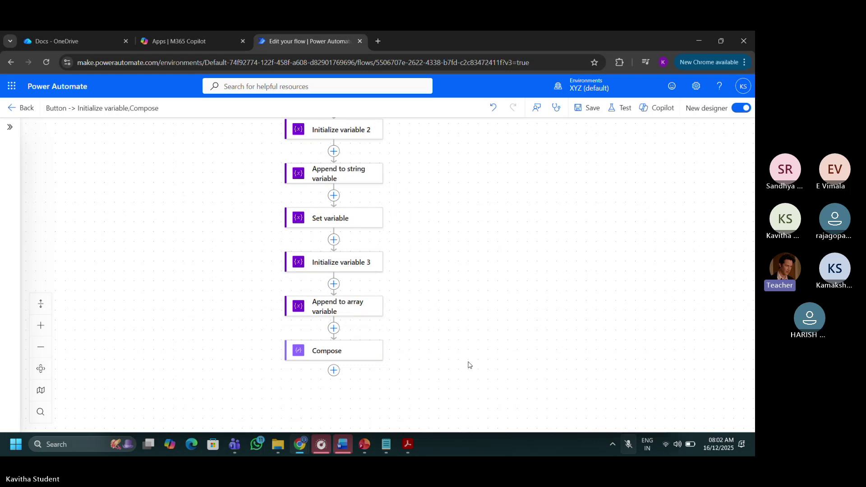
{"action": "left_click", "coordinate": [344, 348]}
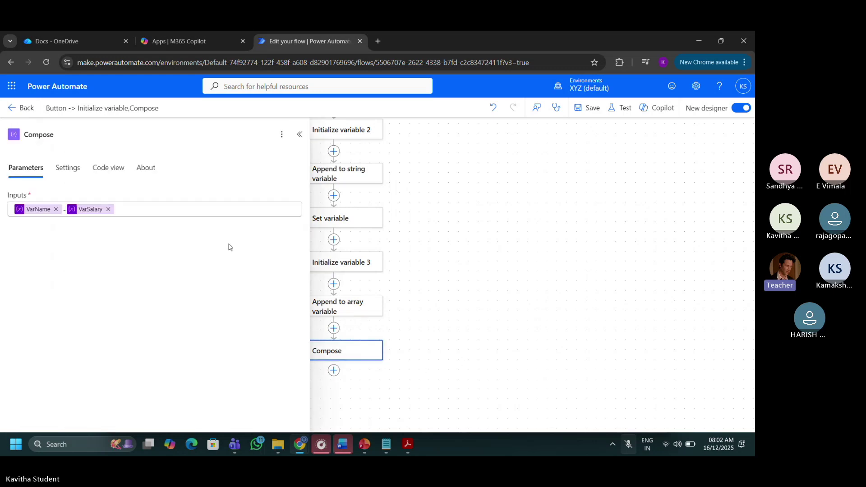
{"action": "left_click", "coordinate": [181, 213]}
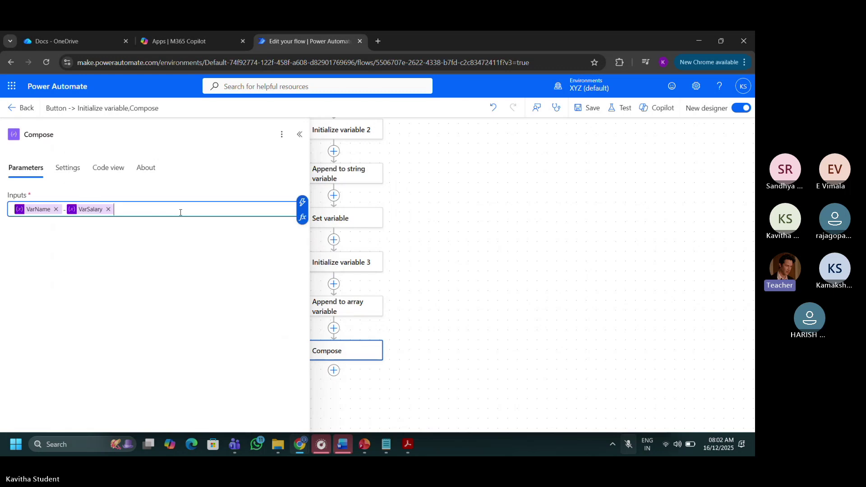
{"action": "left_click", "coordinate": [303, 203]}
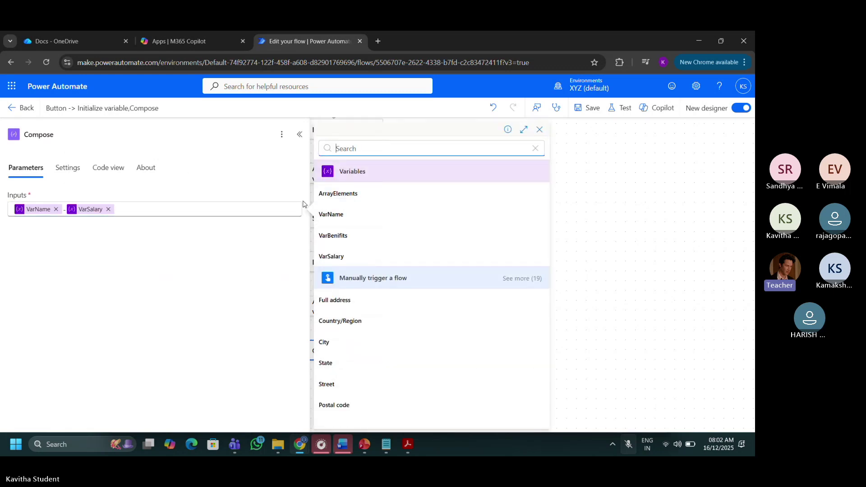
{"action": "left_click", "coordinate": [339, 193]}
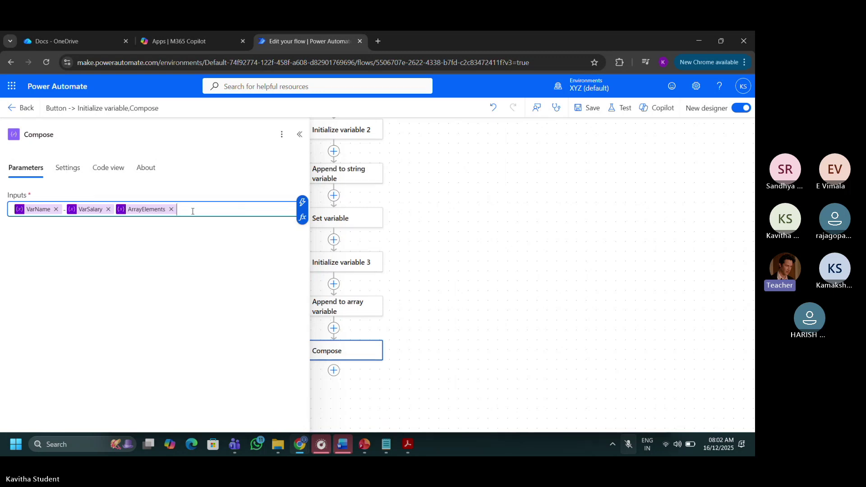
{"action": "key", "text": "BackSpace"}
{"action": "type", "text": "-"}
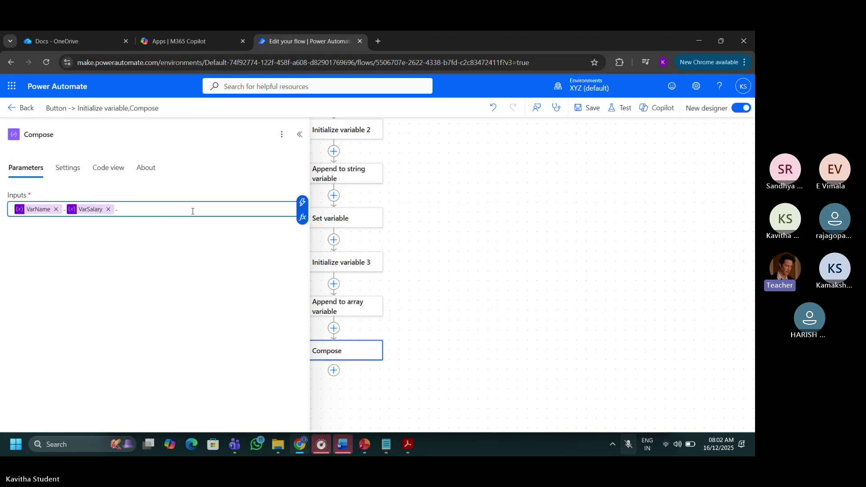
{"action": "left_click", "coordinate": [302, 201]}
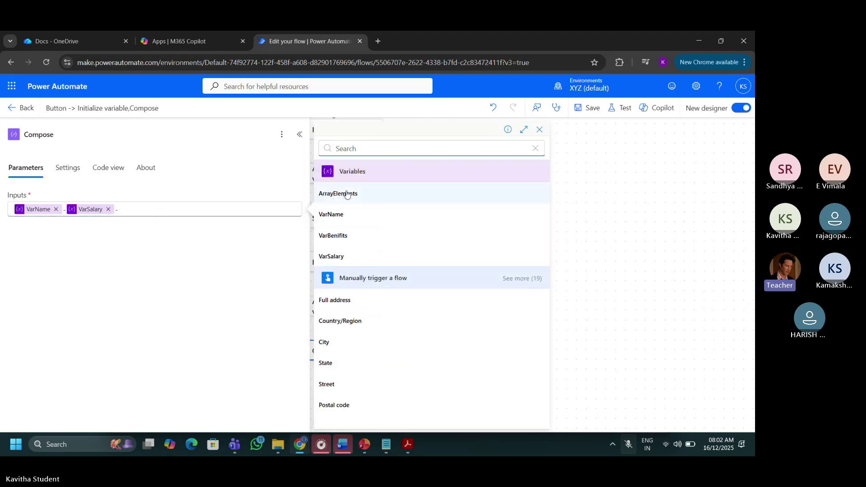
{"action": "left_click", "coordinate": [345, 193]}
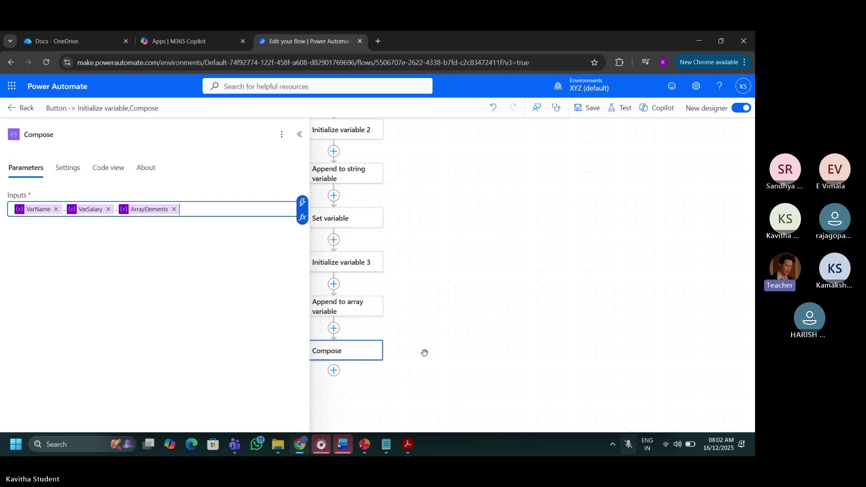
{"action": "key", "text": "super+alt+k"}
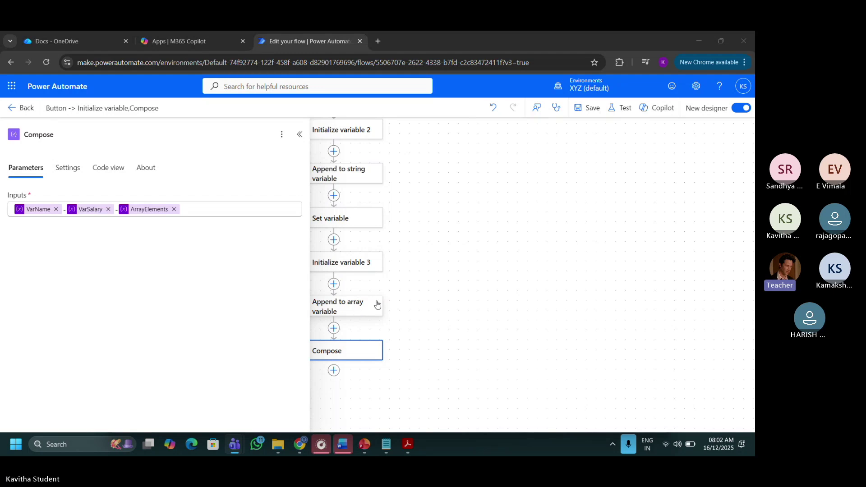
Delete the empty Append to array variable step and save the flow.
{"action": "left_click", "coordinate": [412, 293]}
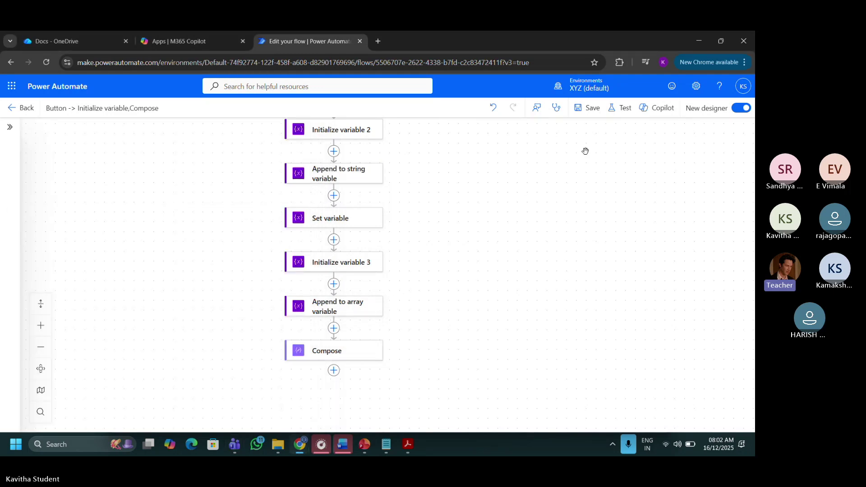
{"action": "right_click", "coordinate": [365, 303]}
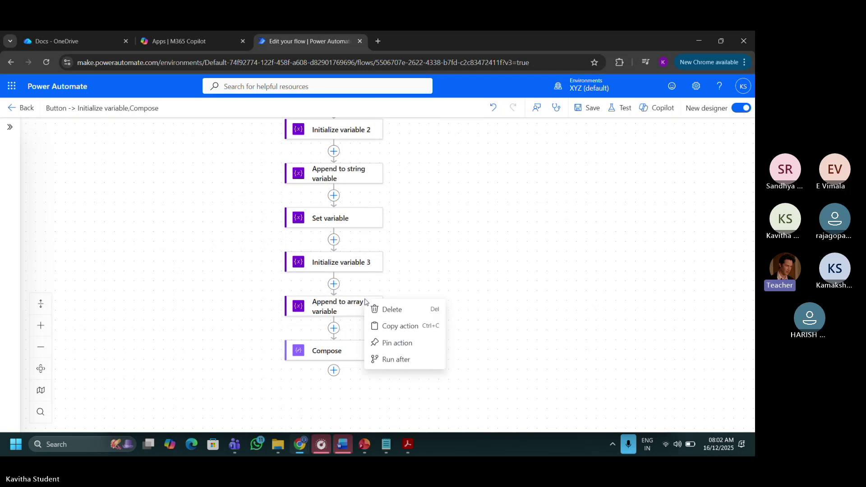
{"action": "left_click", "coordinate": [388, 307]}
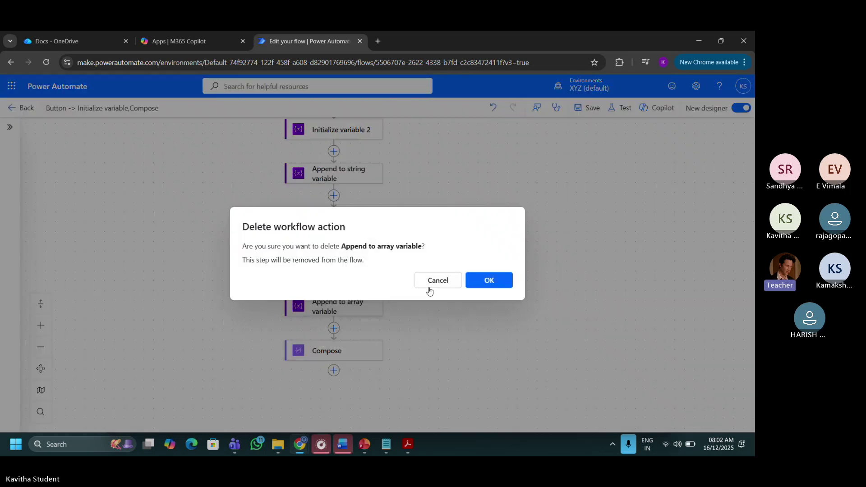
{"action": "left_click", "coordinate": [483, 280]}
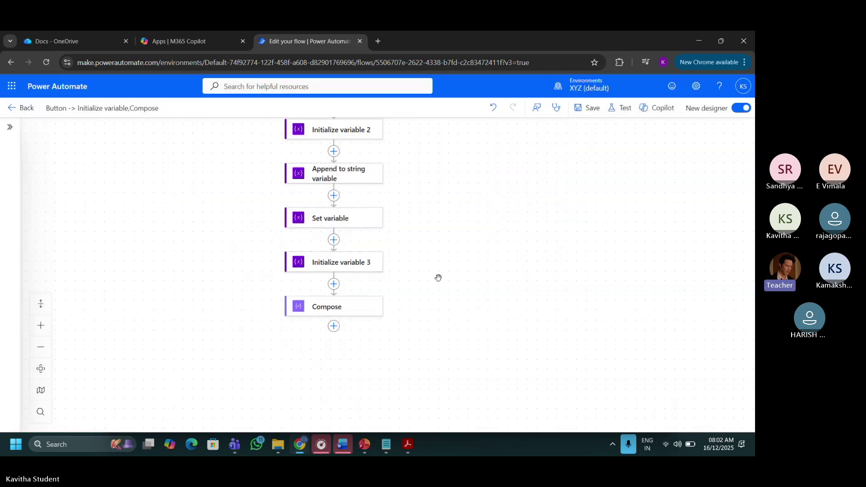
{"action": "left_click", "coordinate": [595, 116]}
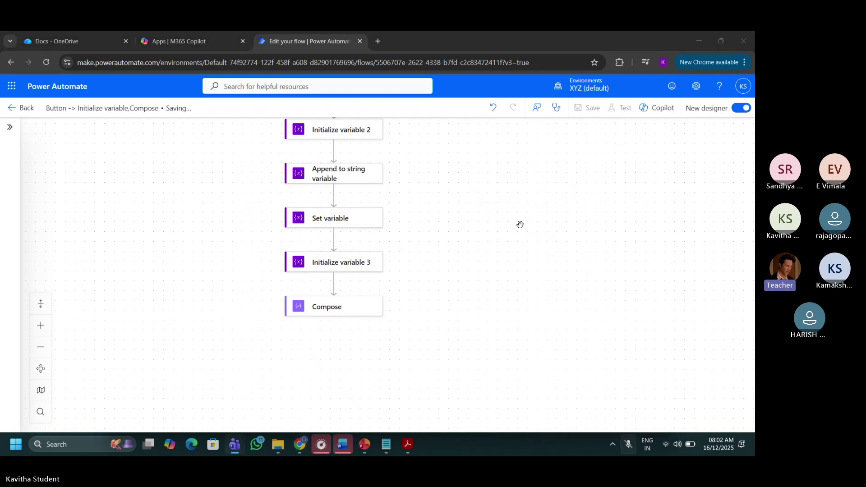
Run a manual test of the flow.
{"action": "left_click", "coordinate": [627, 115]}
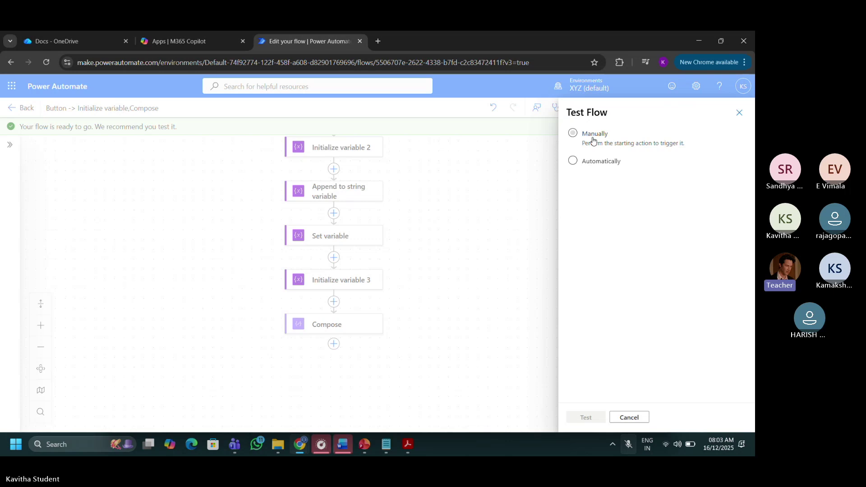
{"action": "left_click", "coordinate": [591, 138]}
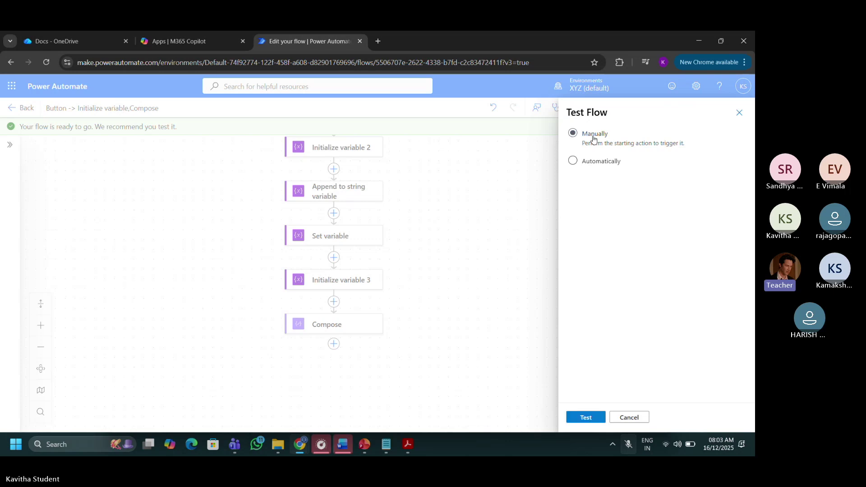
{"action": "left_click", "coordinate": [584, 415]}
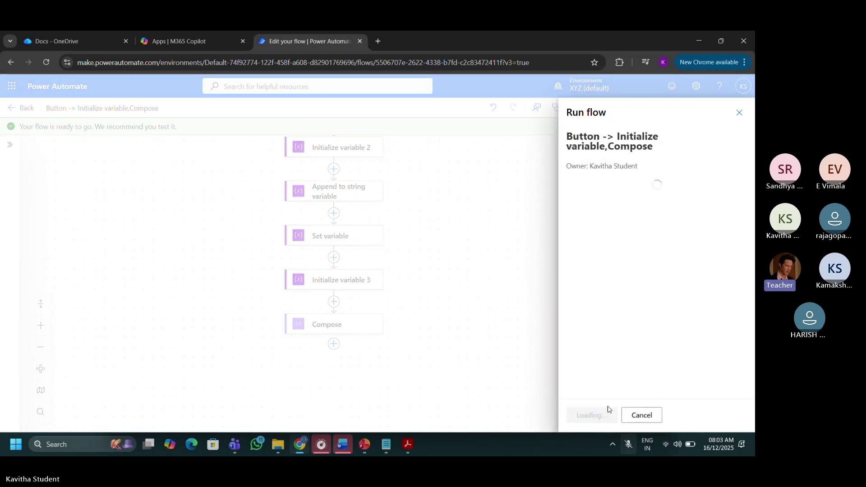
{"action": "left_click", "coordinate": [599, 418]}
{"action": "left_click", "coordinate": [598, 418]}
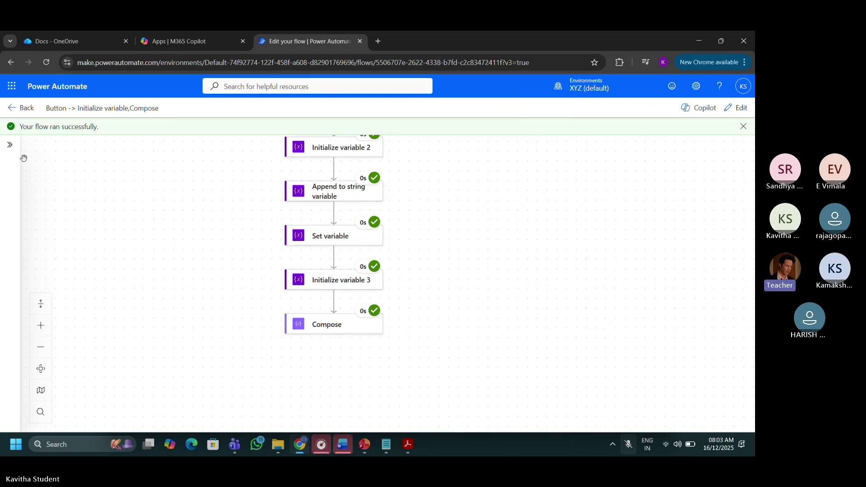
Inspect Compose's output: the name, 800 and ["apple","orange",100] joined by hyphens.
{"action": "left_click", "coordinate": [328, 334]}
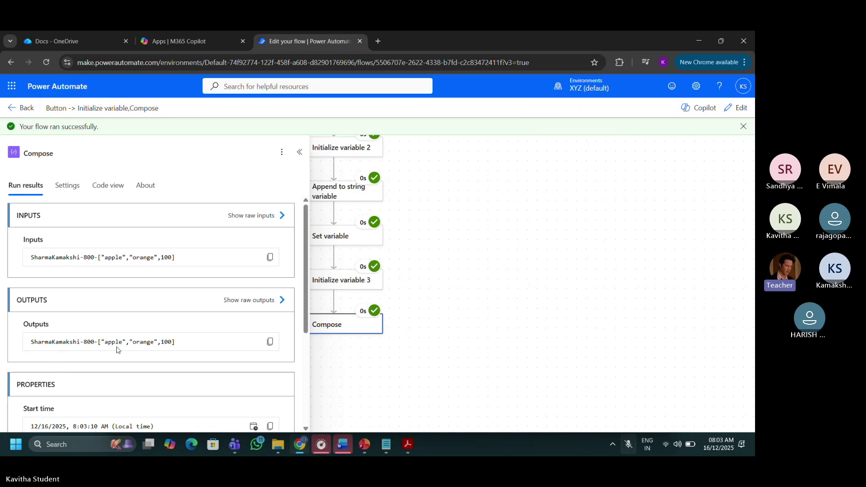
{"action": "left_click_drag", "start_coordinate": [122, 342], "coordinate": [125, 342]}
{"action": "left_click", "coordinate": [181, 319]}
Insert an Append to array variable step between Initialize variable 3 and Compose.
{"action": "left_click", "coordinate": [736, 109]}
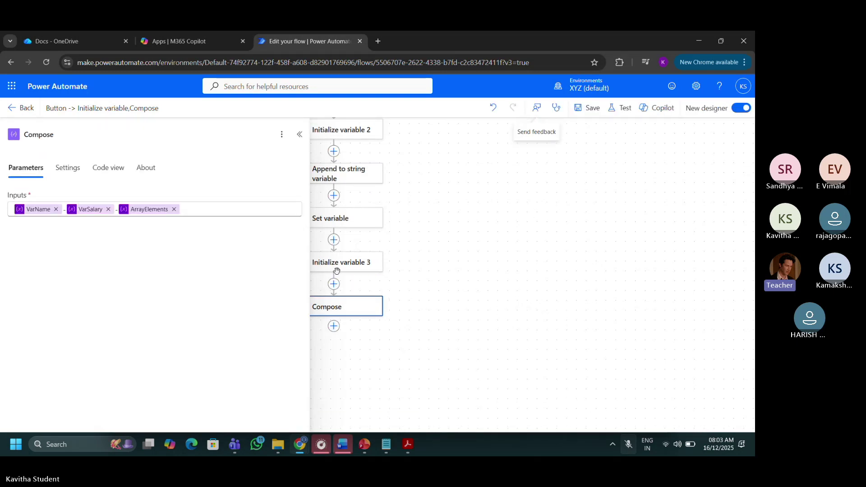
{"action": "left_click", "coordinate": [334, 284]}
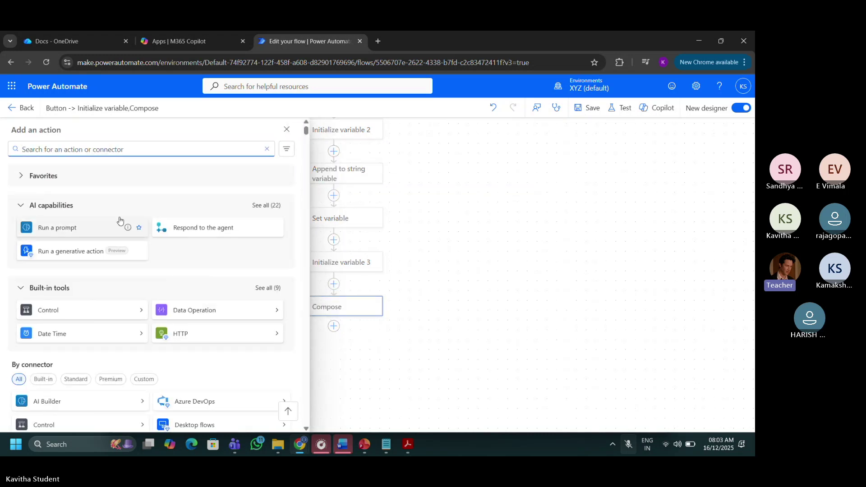
{"action": "type", "text": "var"}
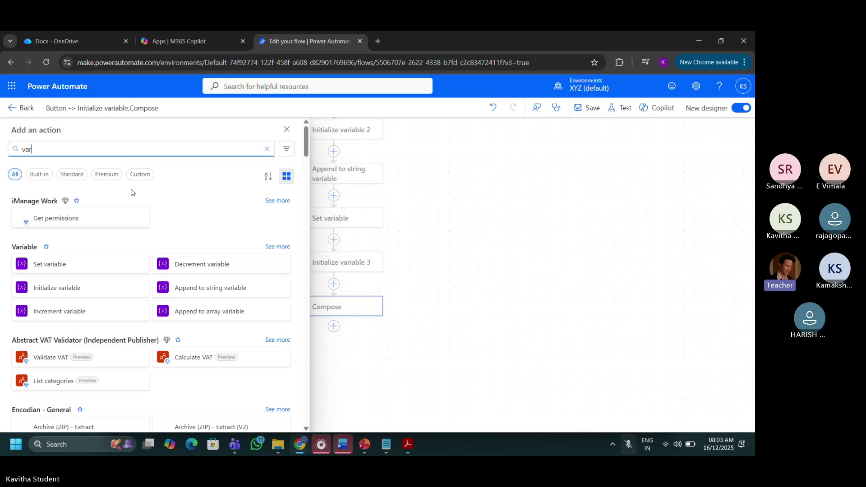
{"action": "left_click", "coordinate": [194, 311]}
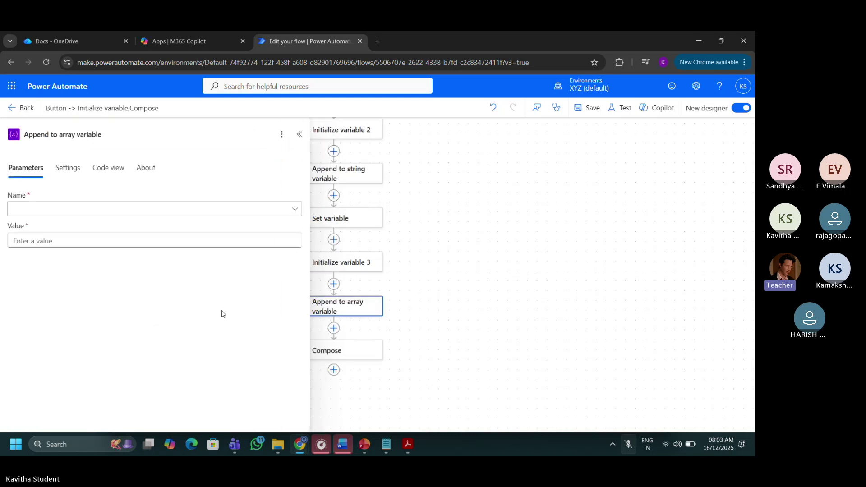
Set the append step's Name to ArrayElements and its Value to a quoted name string.
{"action": "left_click", "coordinate": [242, 211]}
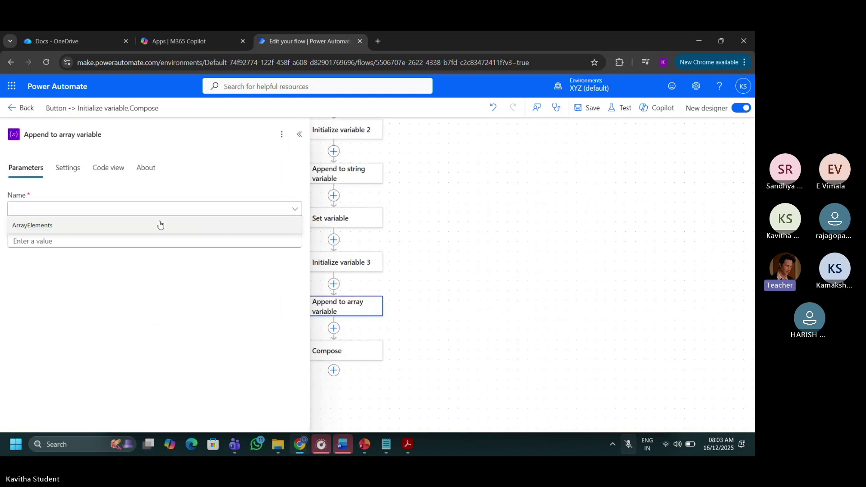
{"action": "left_click", "coordinate": [161, 225]}
{"action": "left_click", "coordinate": [126, 242]}
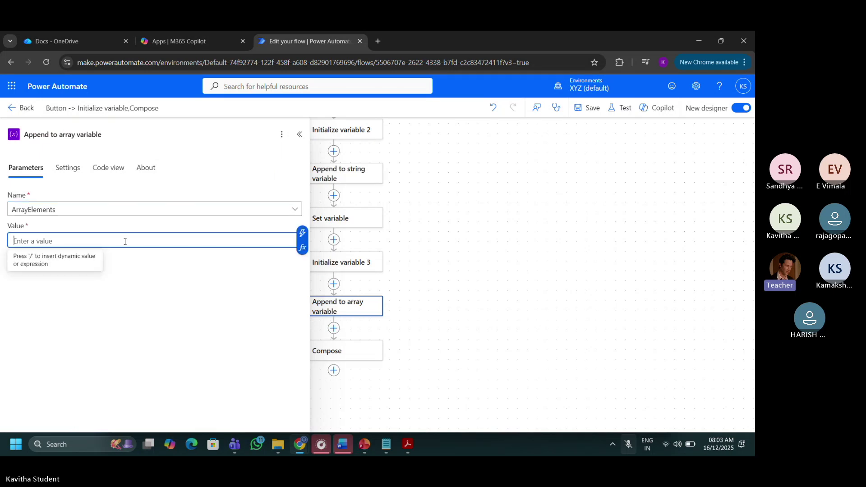
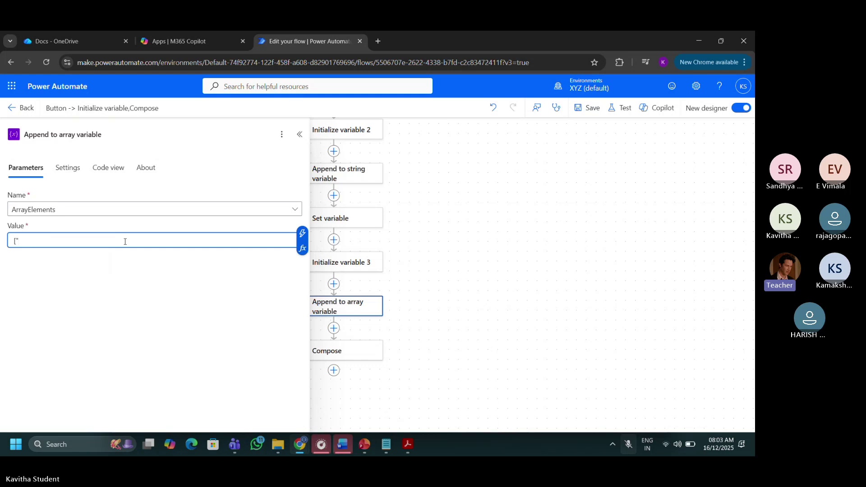
{"action": "key", "text": "ctrl+a"}
{"action": "key", "text": "BackSpace"}
Replace the ArrayElements token at the end of Compose's inputs with a fresh one and save.
{"action": "left_click", "coordinate": [461, 186]}
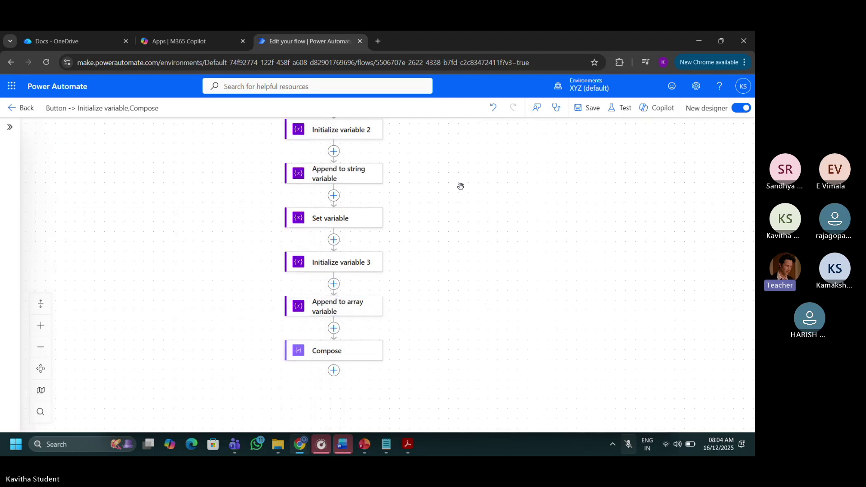
{"action": "left_click", "coordinate": [339, 347]}
{"action": "mouse_move", "coordinate": [159, 212]}
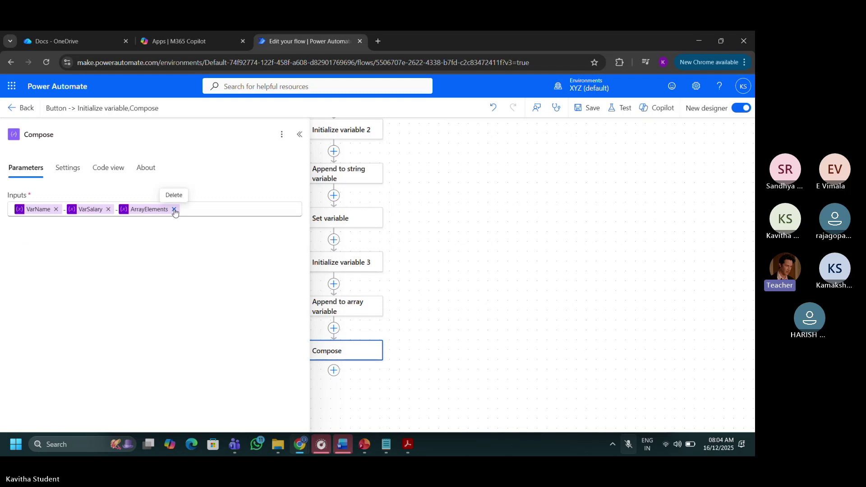
{"action": "left_click", "coordinate": [175, 209]}
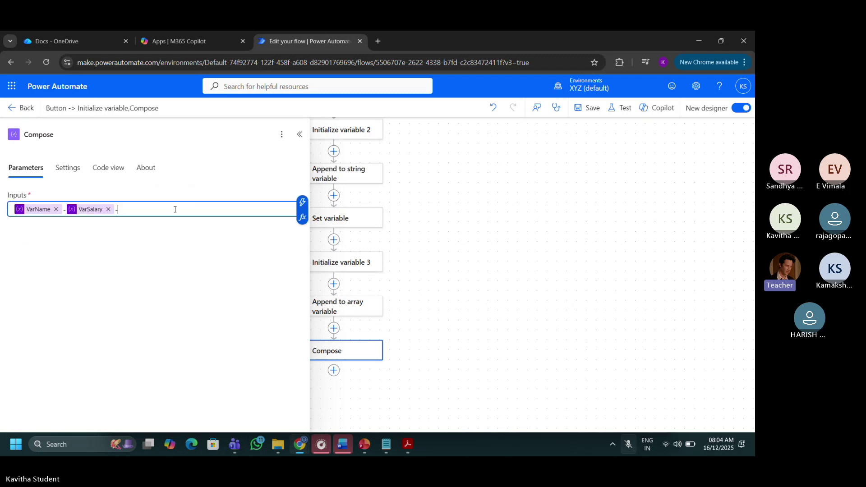
{"action": "left_click", "coordinate": [302, 202]}
{"action": "left_click", "coordinate": [334, 193]}
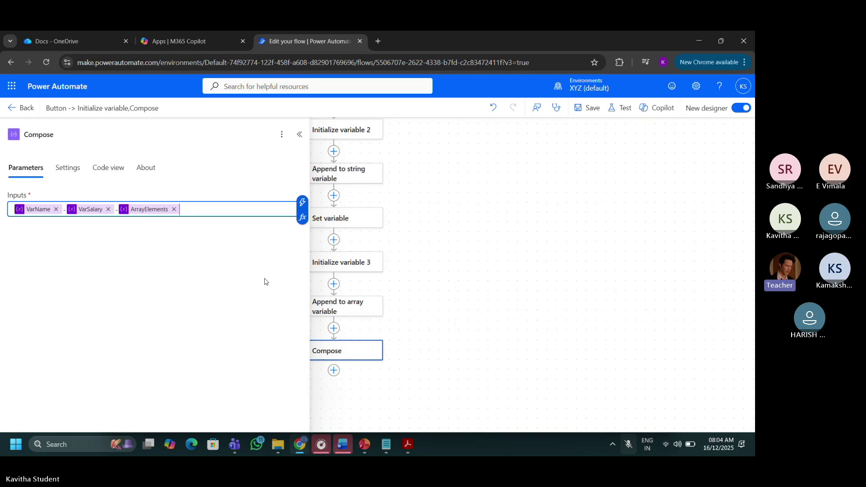
{"action": "left_click", "coordinate": [597, 114]}
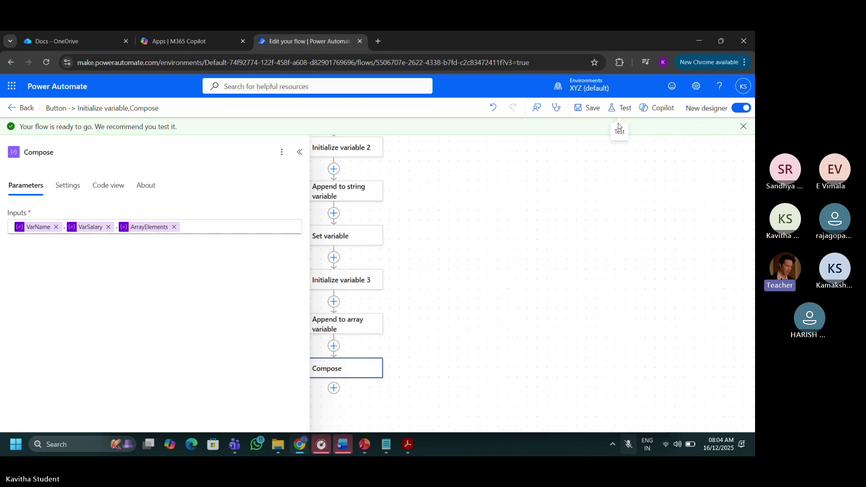
Rerun a manual test and confirm Compose's array output now ends with the appended name.
{"action": "left_click", "coordinate": [619, 108]}
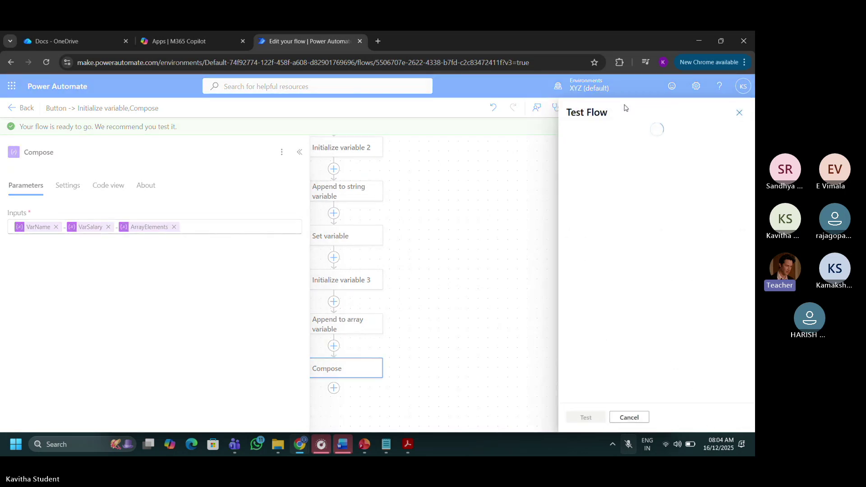
{"action": "left_click", "coordinate": [601, 140]}
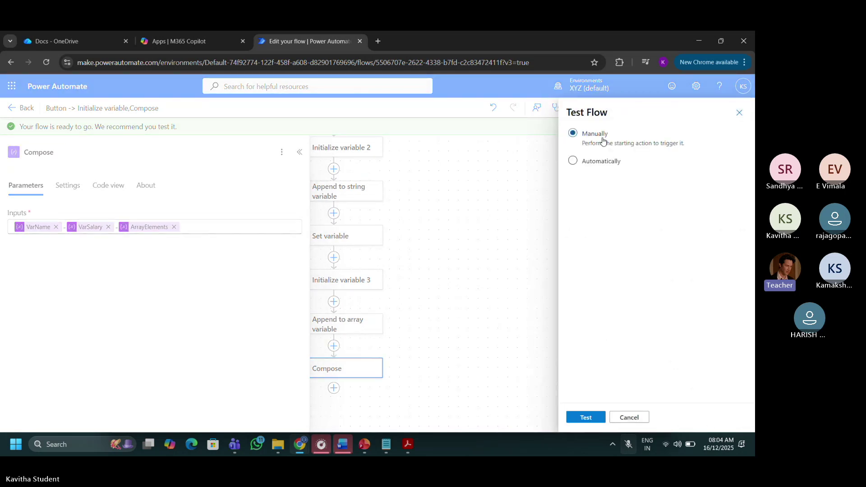
{"action": "left_click", "coordinate": [587, 421]}
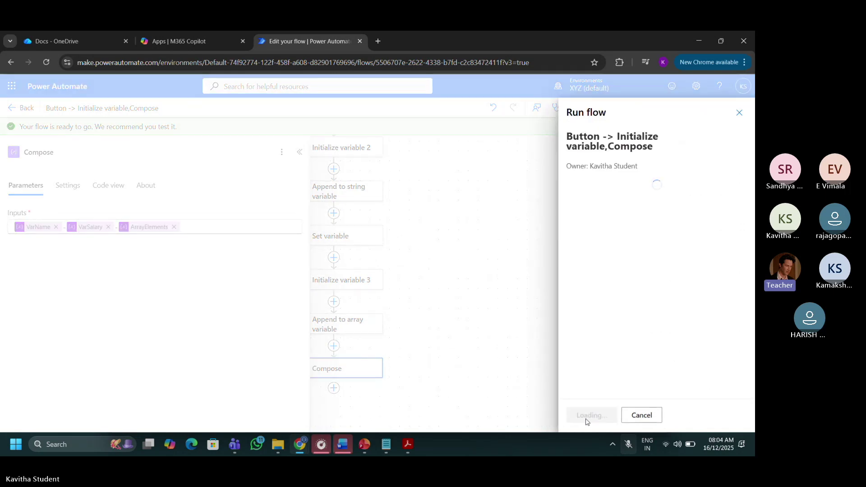
{"action": "left_click", "coordinate": [586, 422]}
{"action": "left_click", "coordinate": [586, 418]}
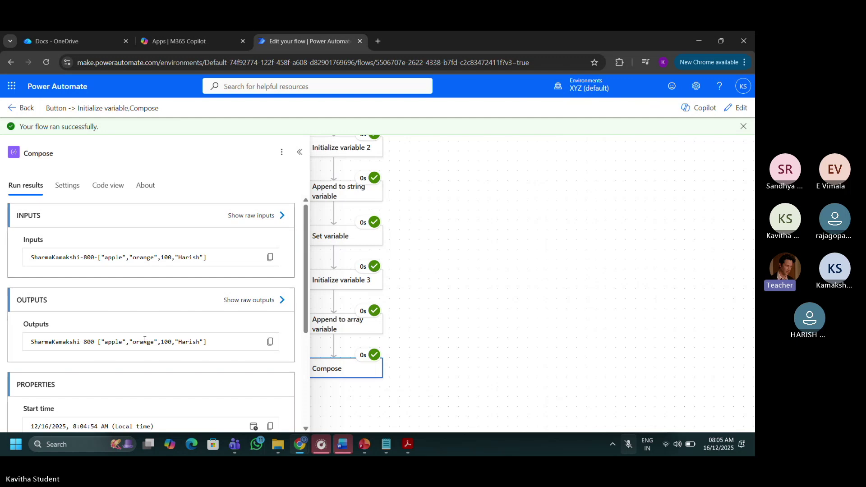
{"action": "double_click", "coordinate": [188, 343]}
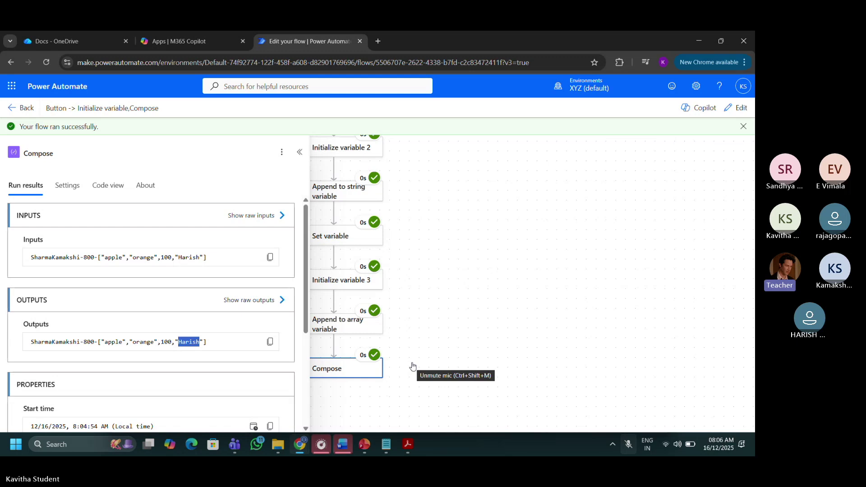
{"action": "left_click", "coordinate": [413, 366]}
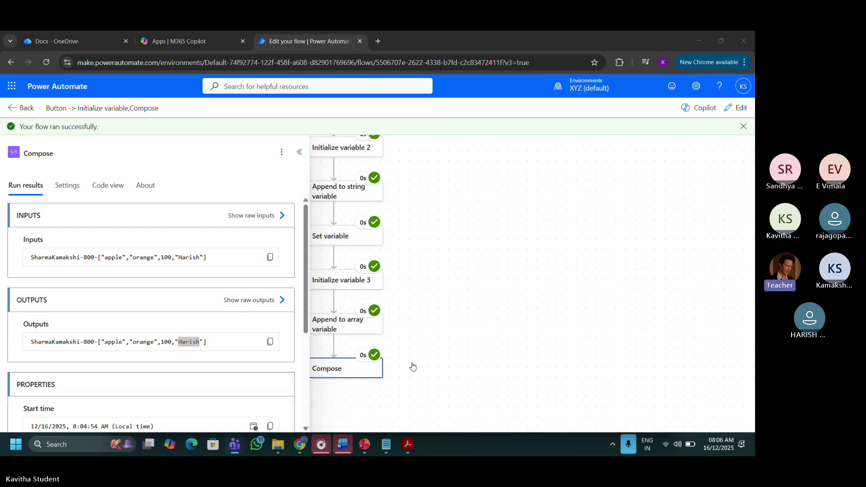
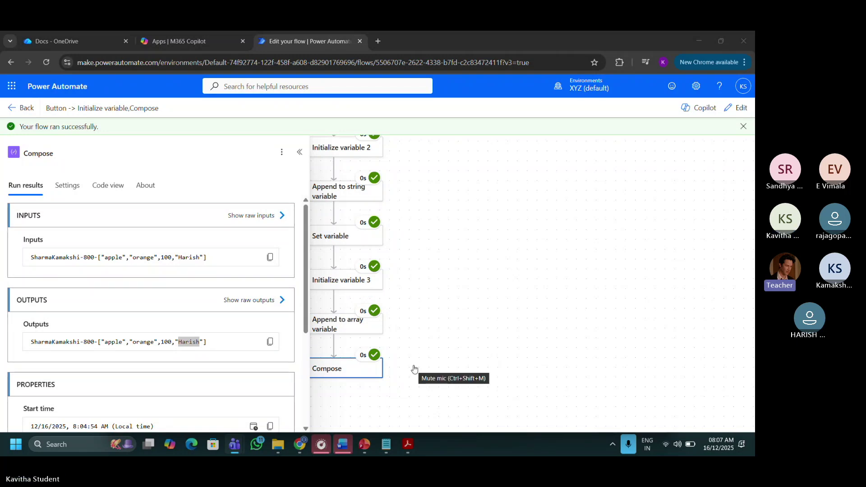
Mute the microphone with Ctrl+Shift+M and stop sharing the screen in the meeting.
{"action": "key", "text": "ctrl+shift+m"}
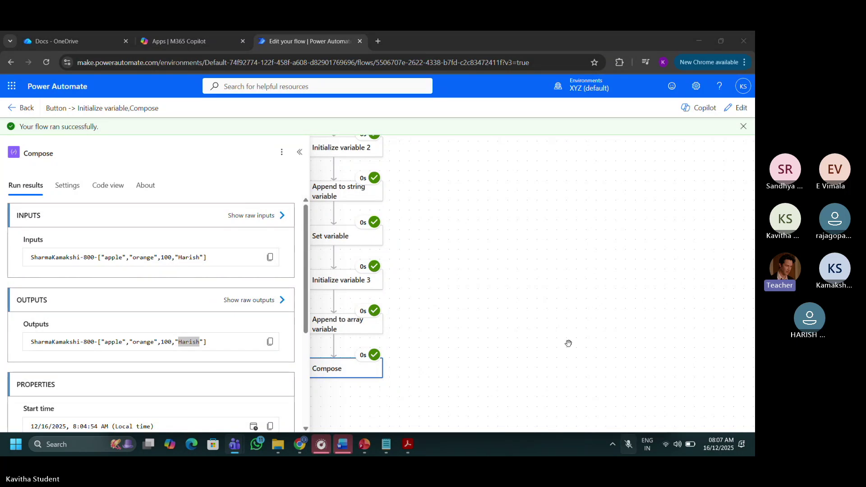
{"action": "left_click", "coordinate": [667, 367]}
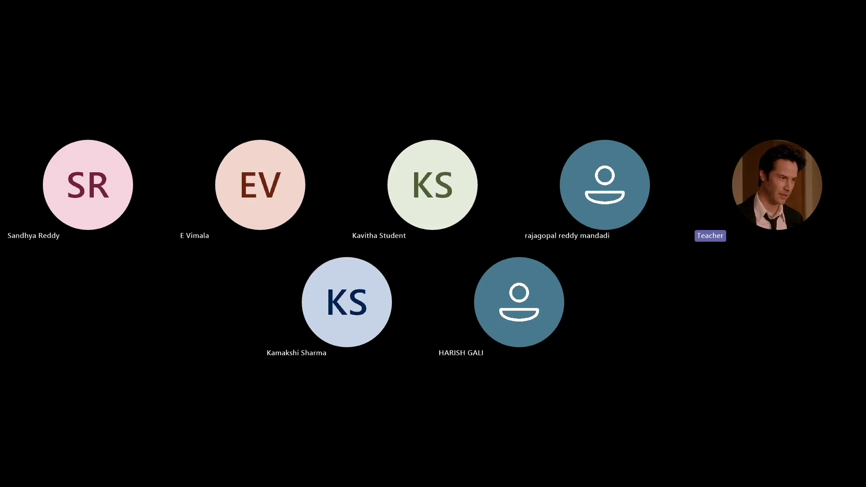